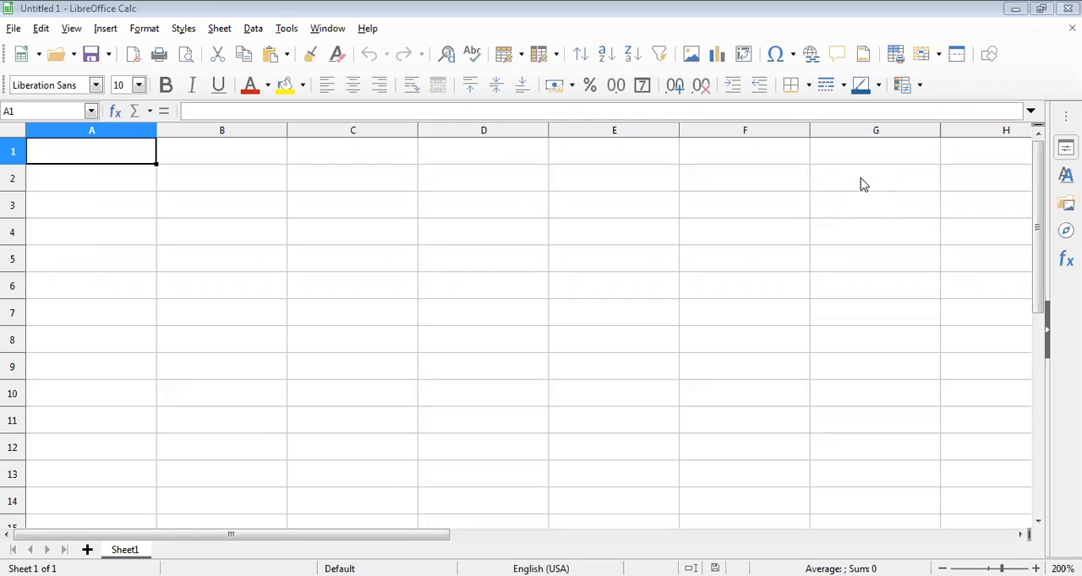
Enter the column headings NAME in A1 and CLASS in B1.
left_click(131, 154)
type("NAME")
key("Tab")
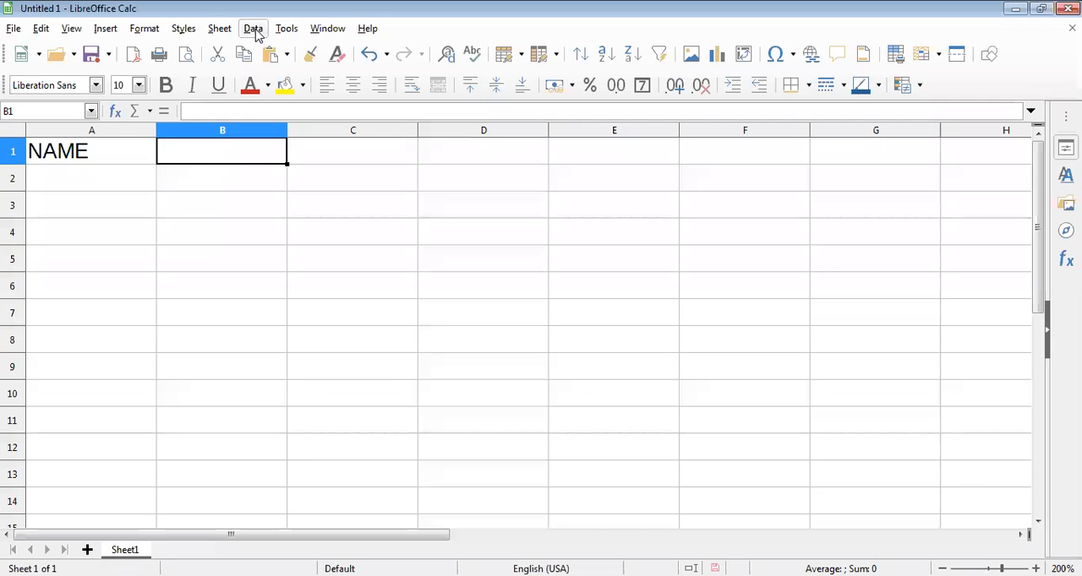
left_click(253, 28)
left_click(176, 161)
type("CLA")
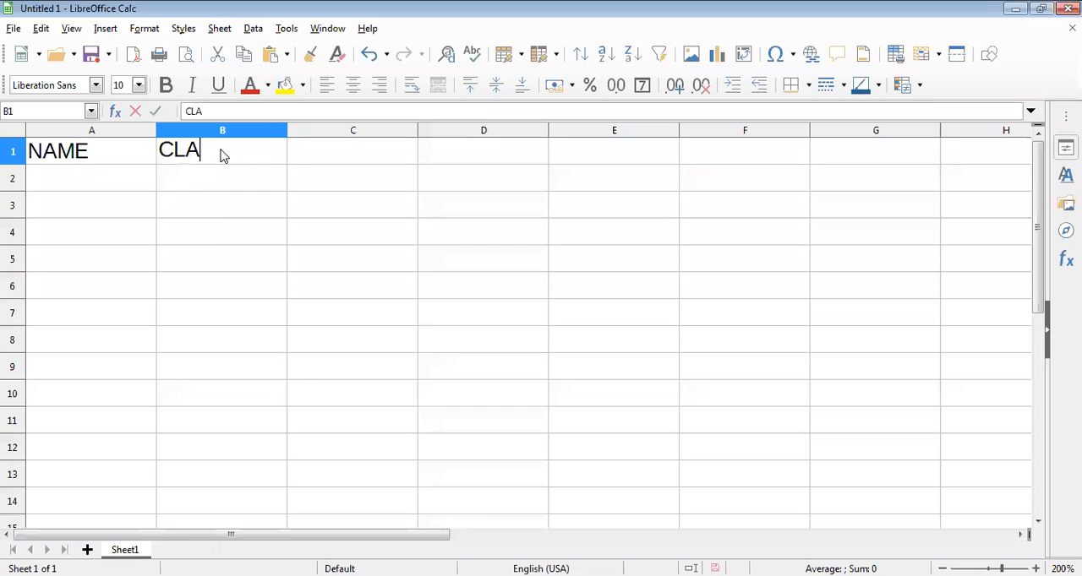
type("SS")
key("Tab")
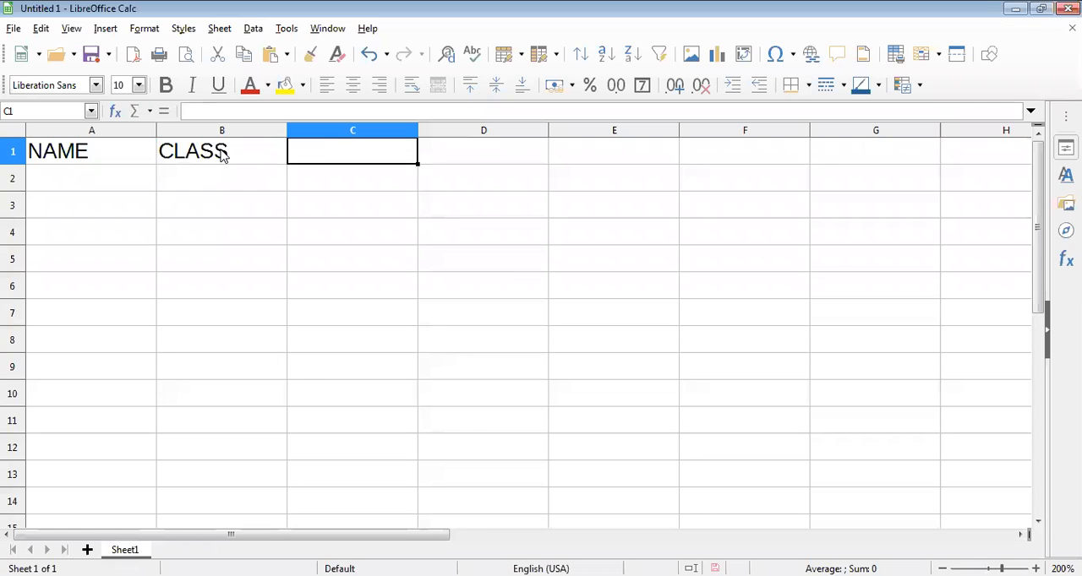
Add the column headings MARKS in C1 and ADDRESS in D1.
type("MARKS")
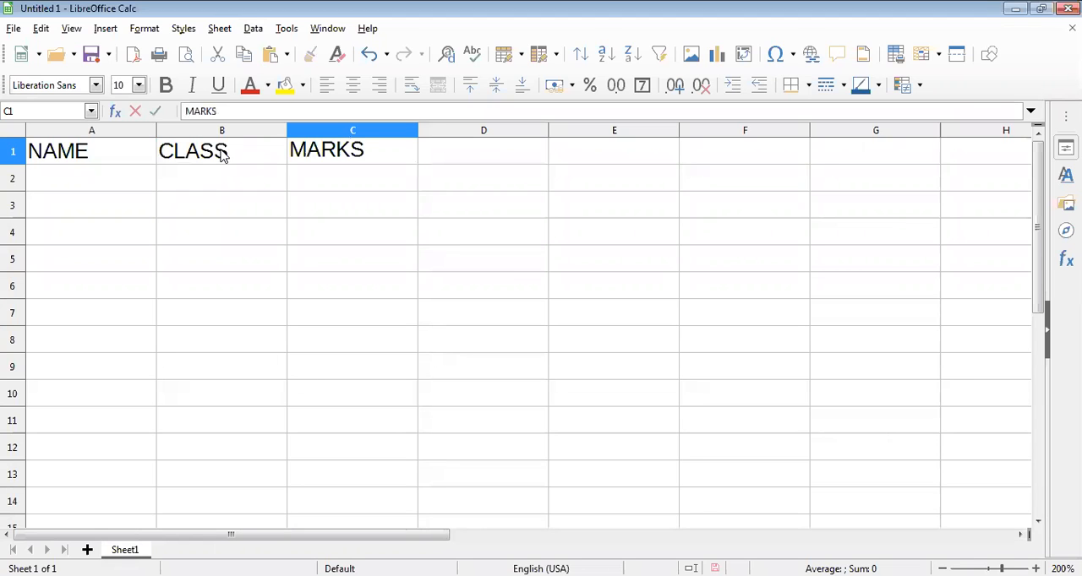
key("Tab")
type("AD")
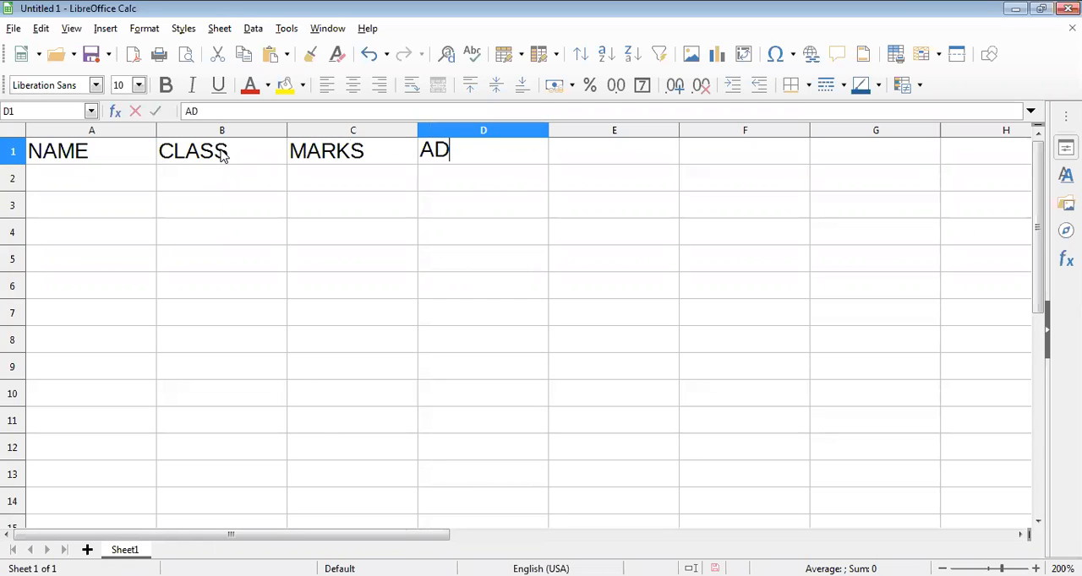
type("DRESS")
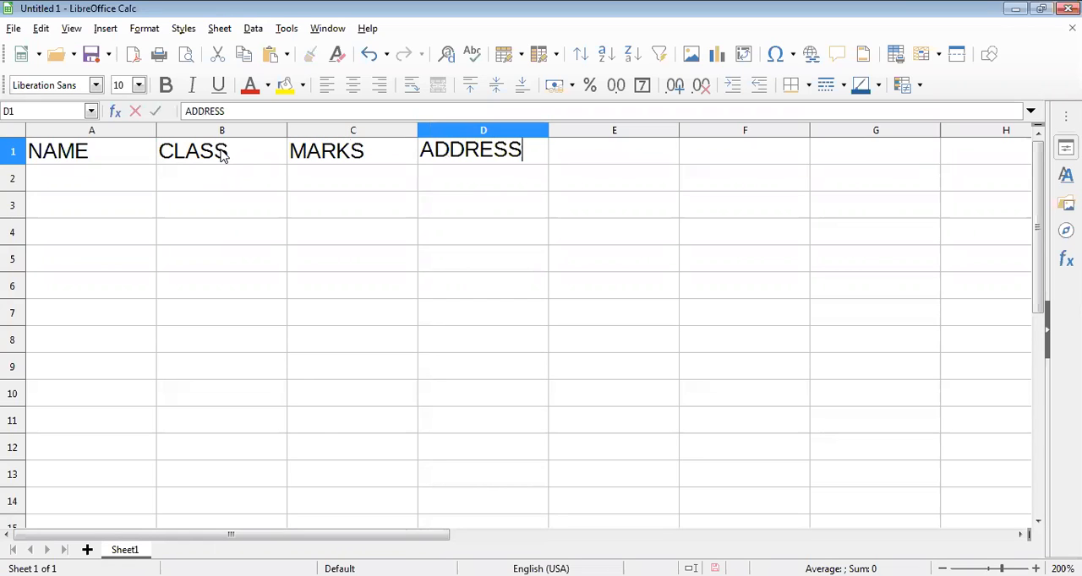
Move the ADDRESS heading from D1 to C1 and remove the MARKS heading from the sheet.
left_click_drag(379, 154, 460, 189)
left_click(469, 160)
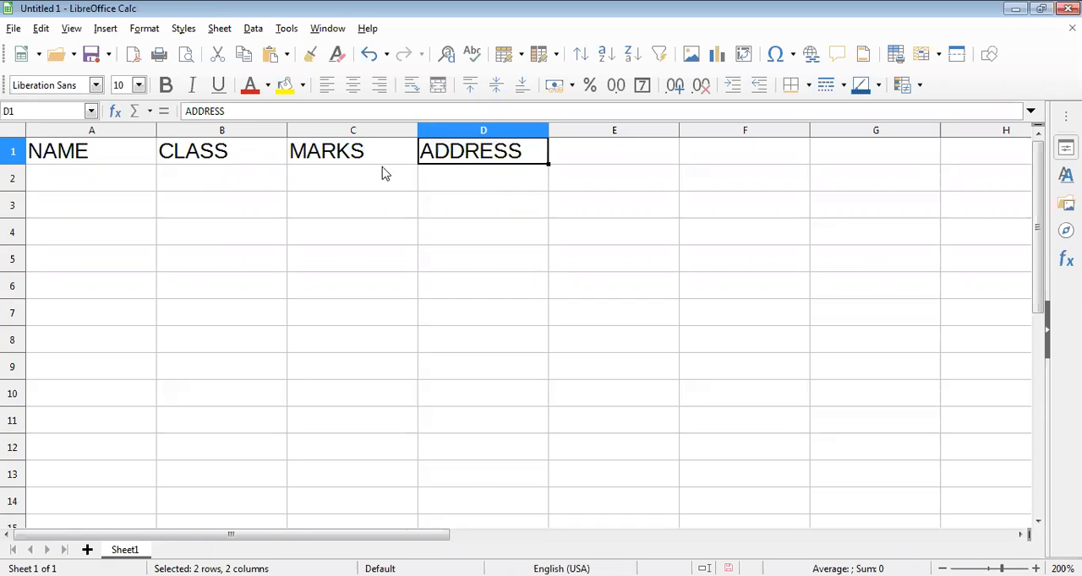
left_click_drag(384, 159, 388, 181)
left_click_drag(463, 161, 386, 160)
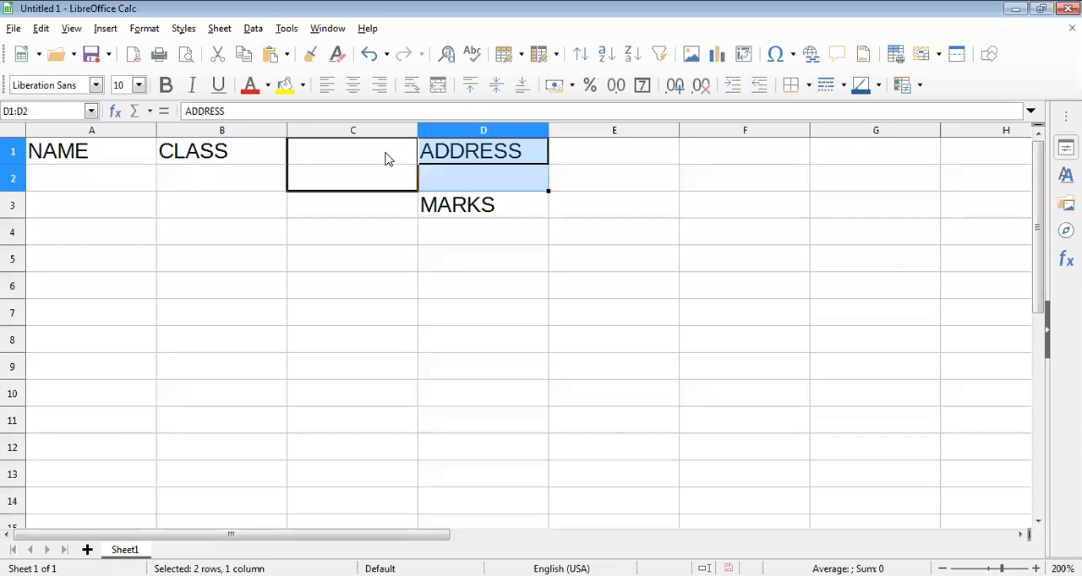
left_click(456, 207)
key("Delete")
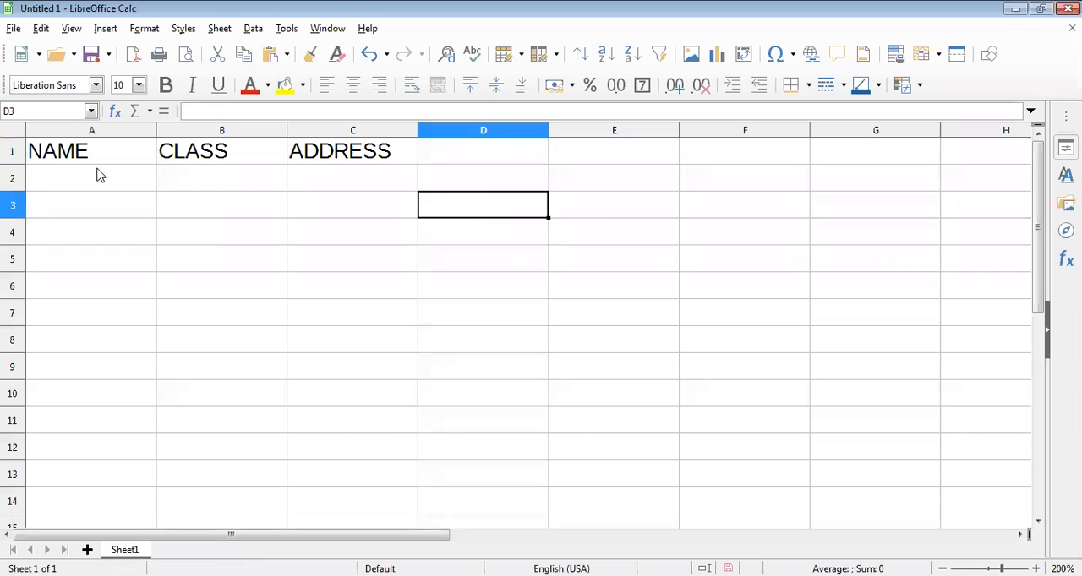
Enter four students' first names in capitals under NAME, in cells A2 to A5.
left_click(98, 175)
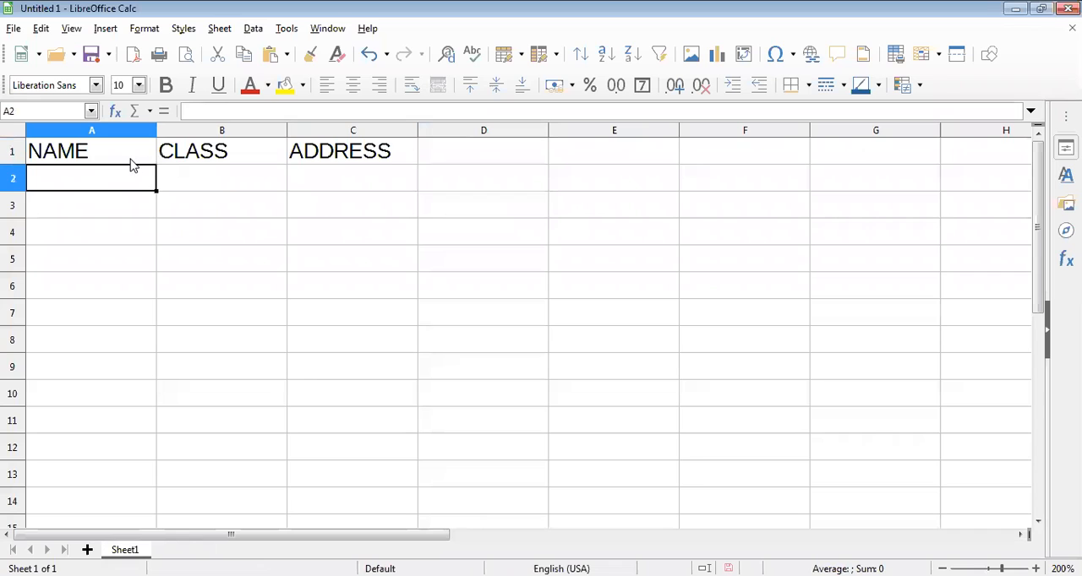
type("DINESH")
key("Return")
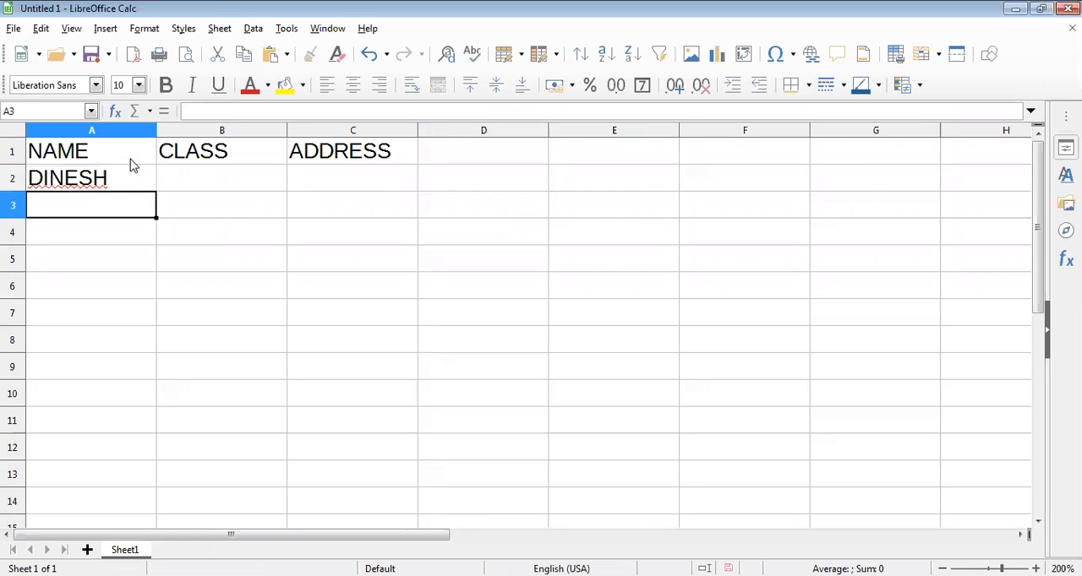
type("SEEMA")
key("Return")
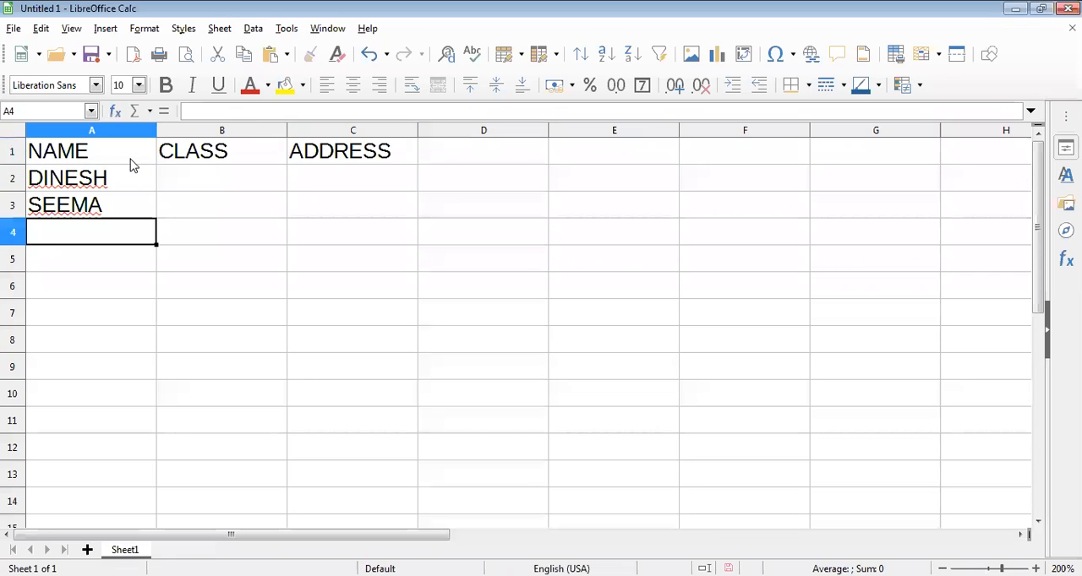
type("RAHUL")
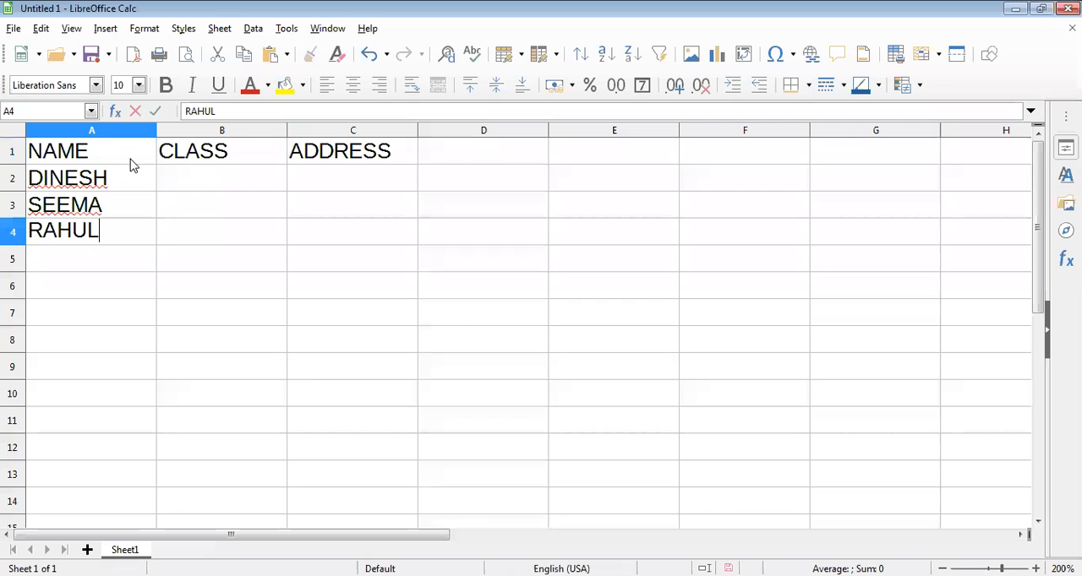
key("Return")
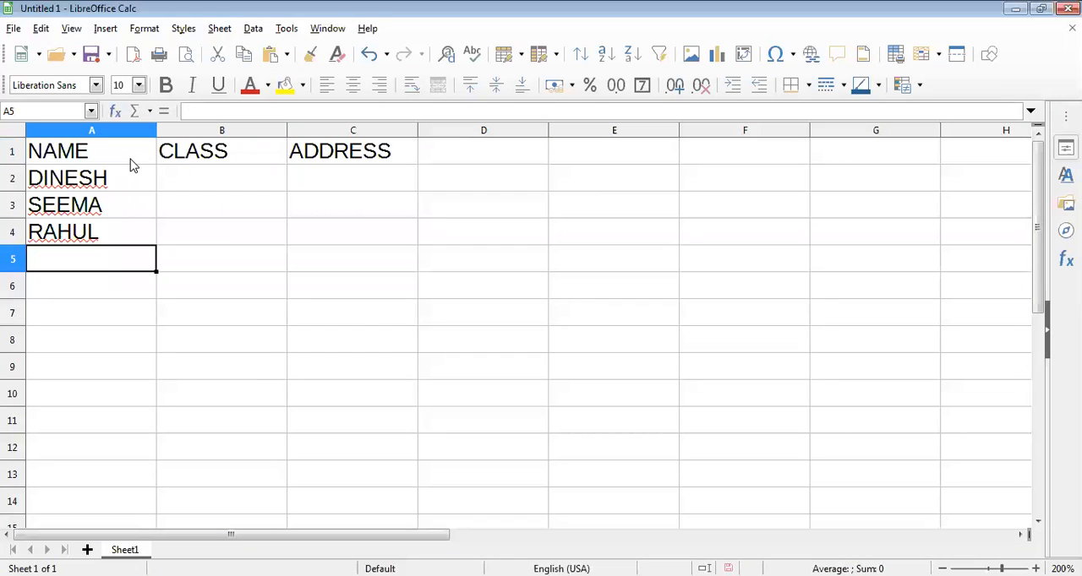
type("R")
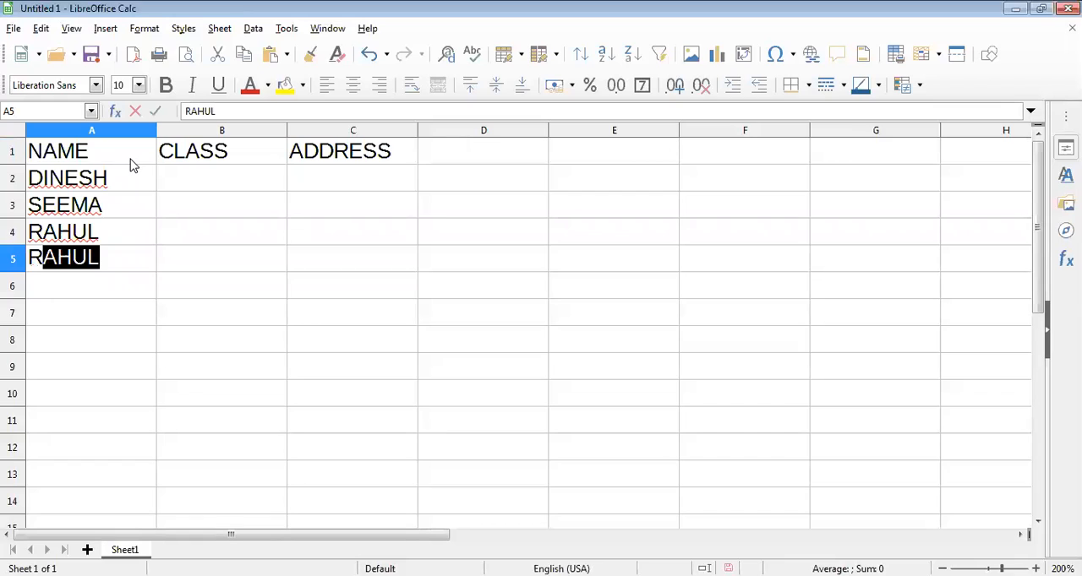
type("AJESH")
key("Return")
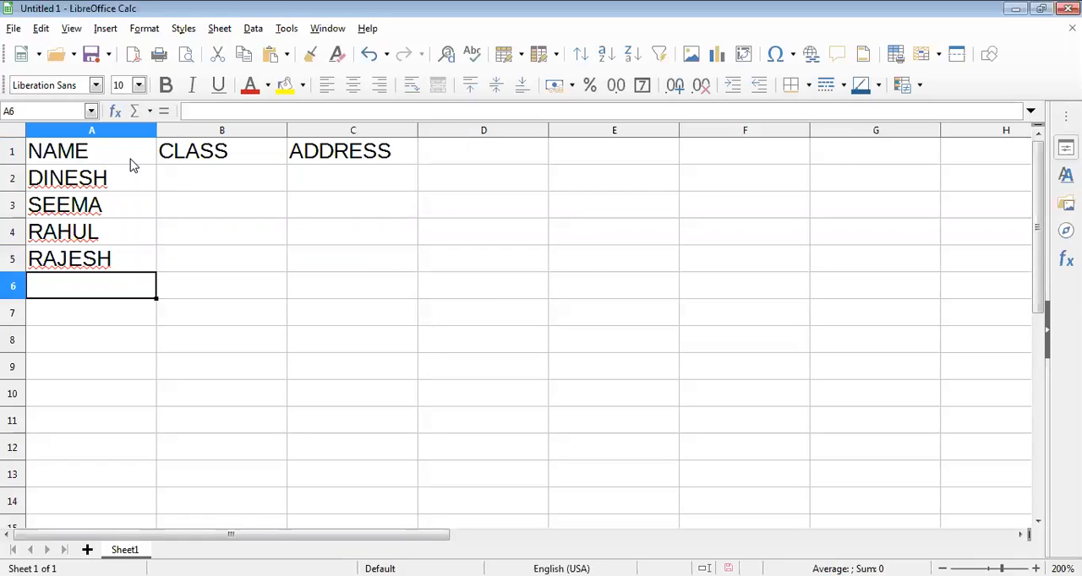
Enter four more students' first names in capitals in cells A6 to A9.
type("YOGESH")
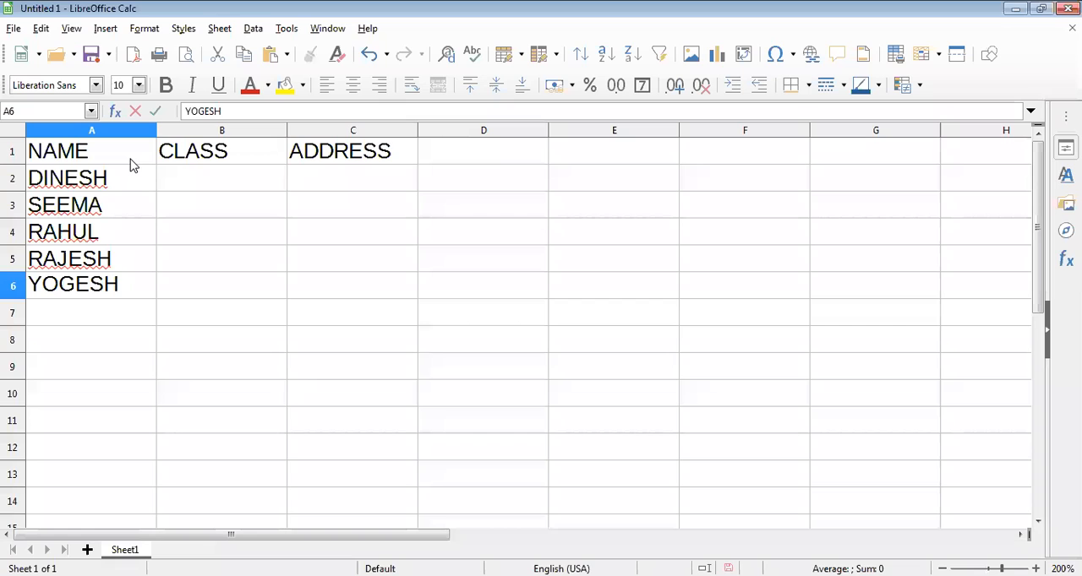
key("Return")
type("AMIT")
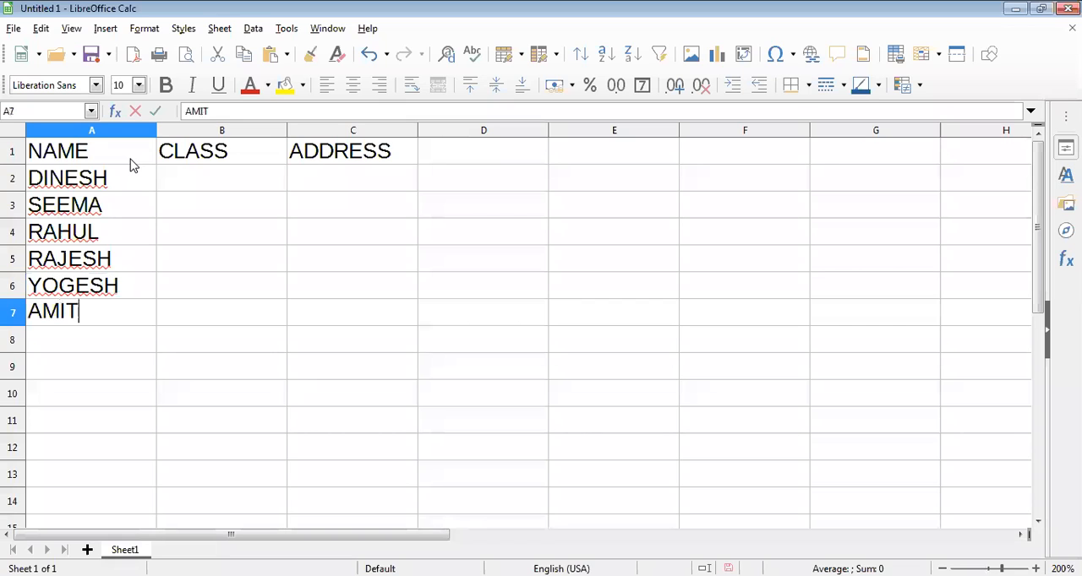
key("Return")
type("JAY")
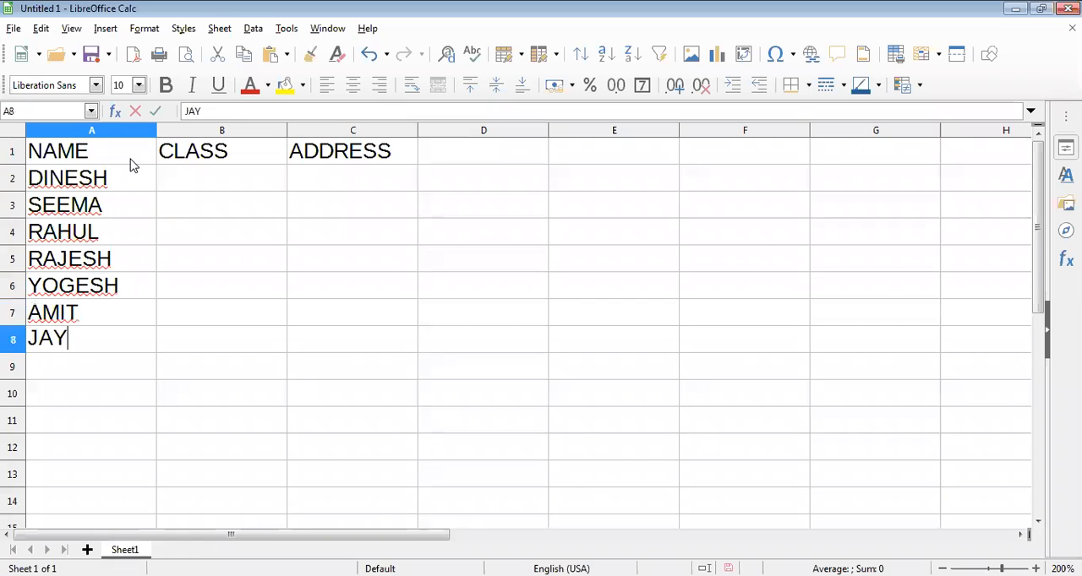
key("Return")
type("LALIT")
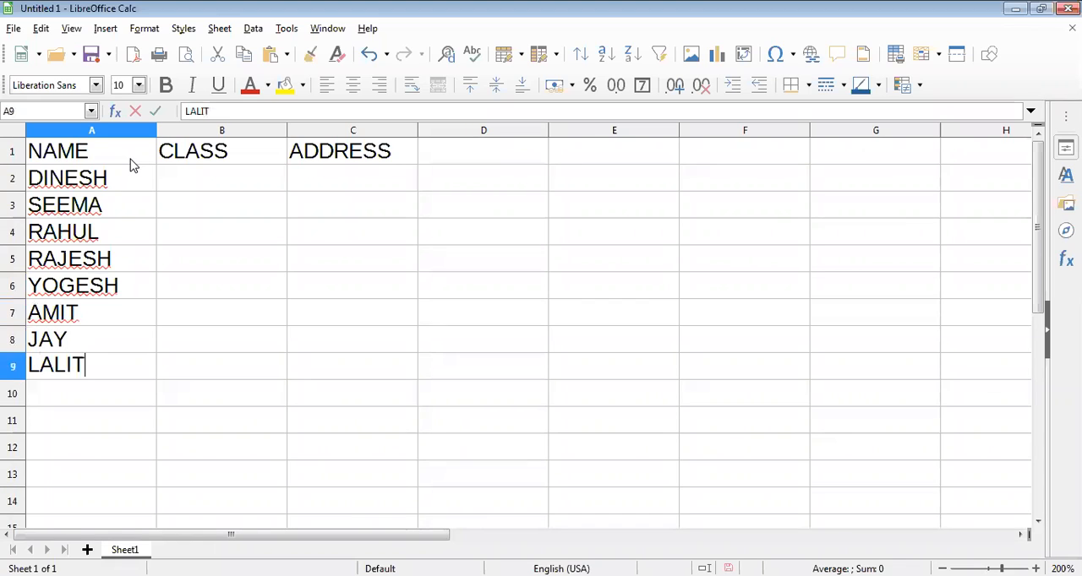
key("Return")
Repeat the name from A7 in A10 and enter three further students' first names in A11 to A13.
type("AMIT")
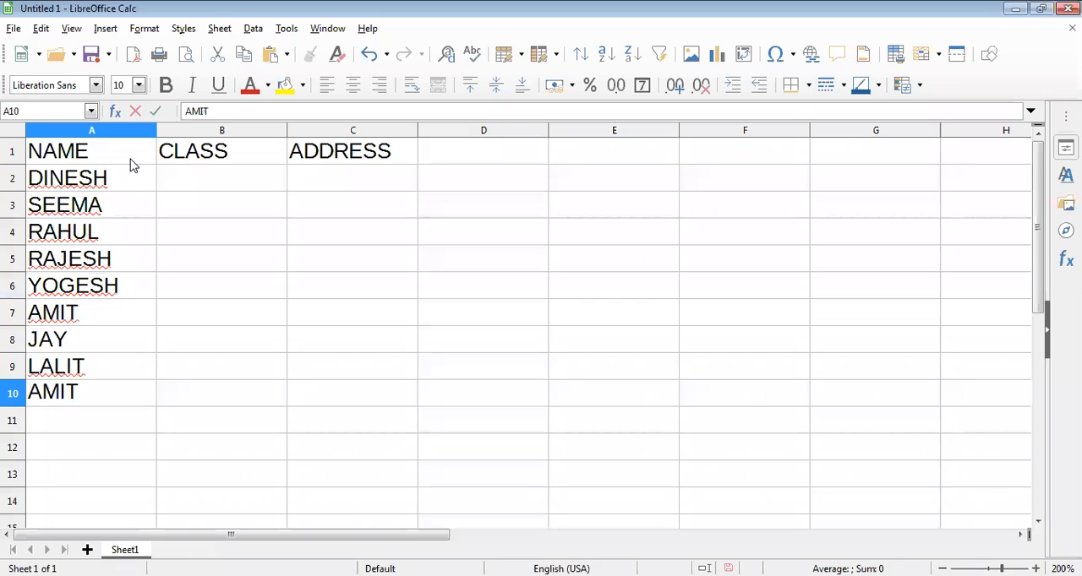
key("Return")
type("ZUB")
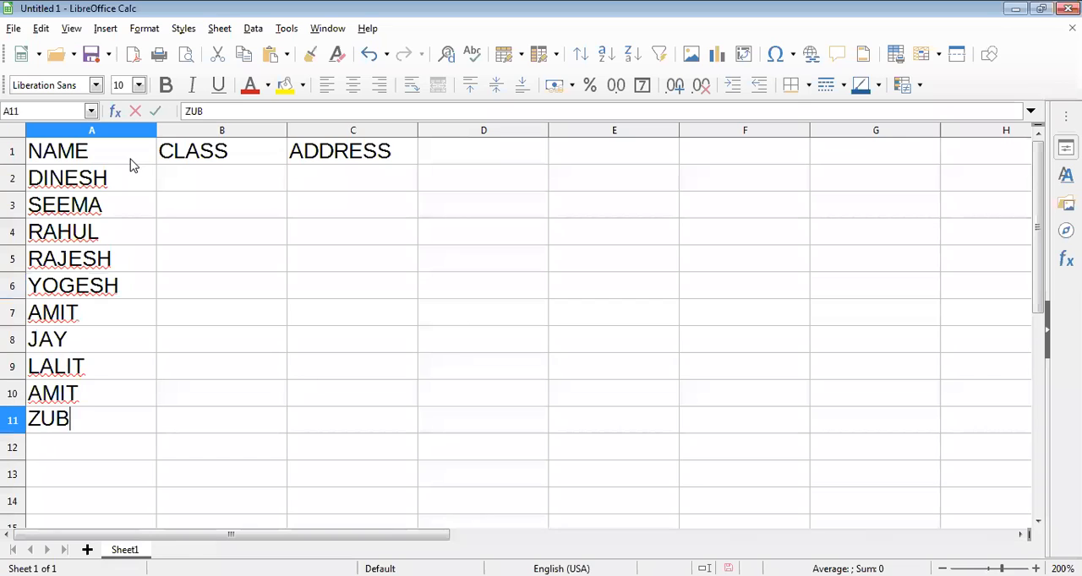
type("AIR")
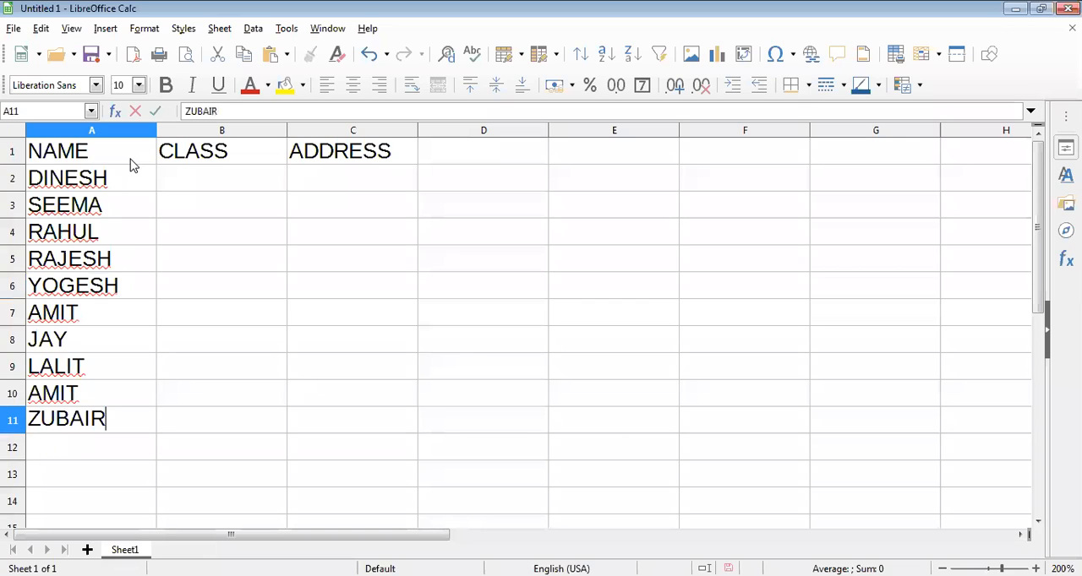
key("Return")
type("WAS")
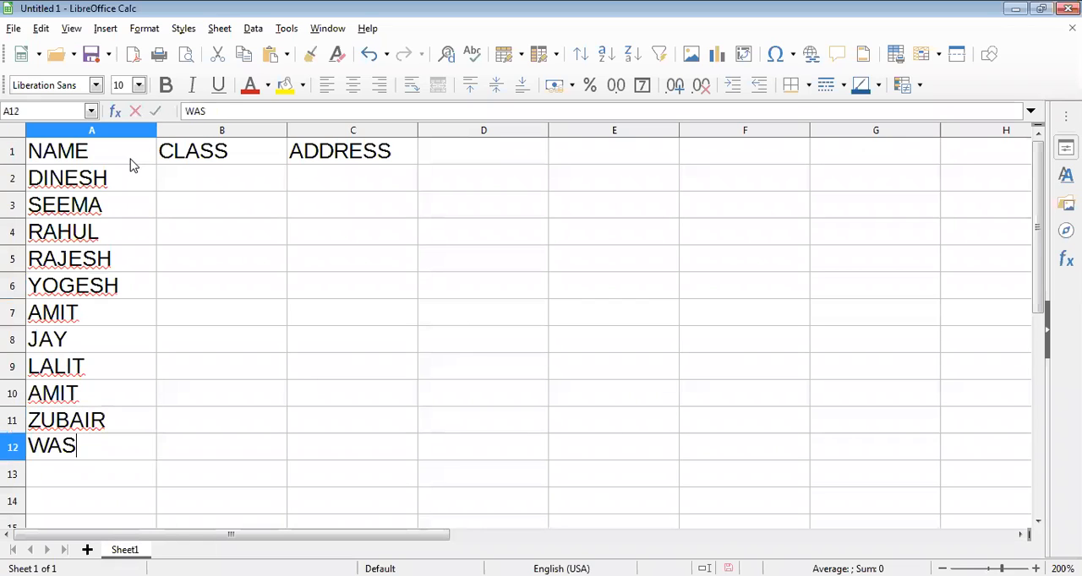
type("IM")
key("Return")
type("BRA")
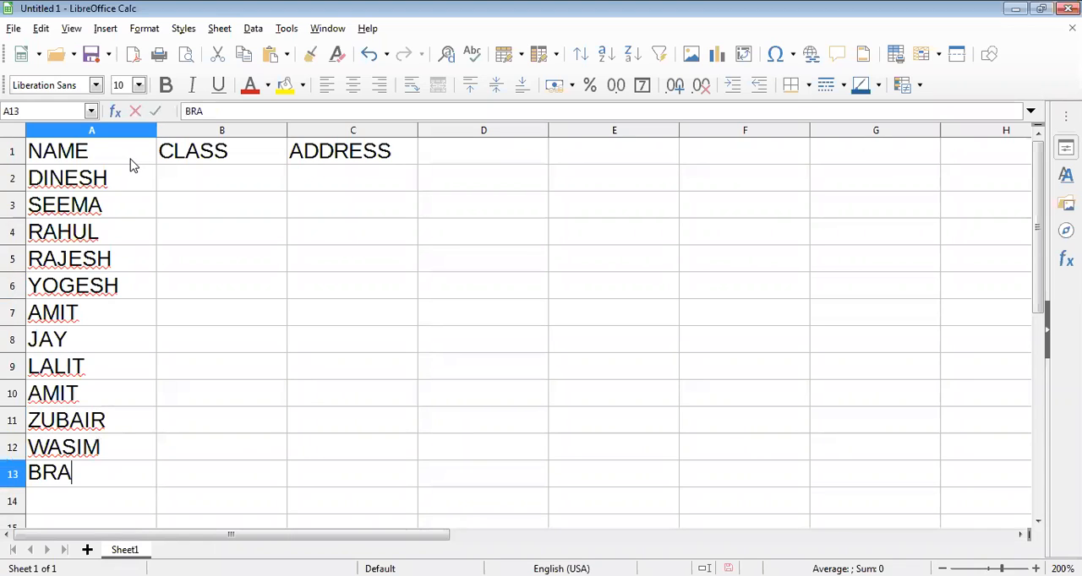
type("JESH")
key("Return")
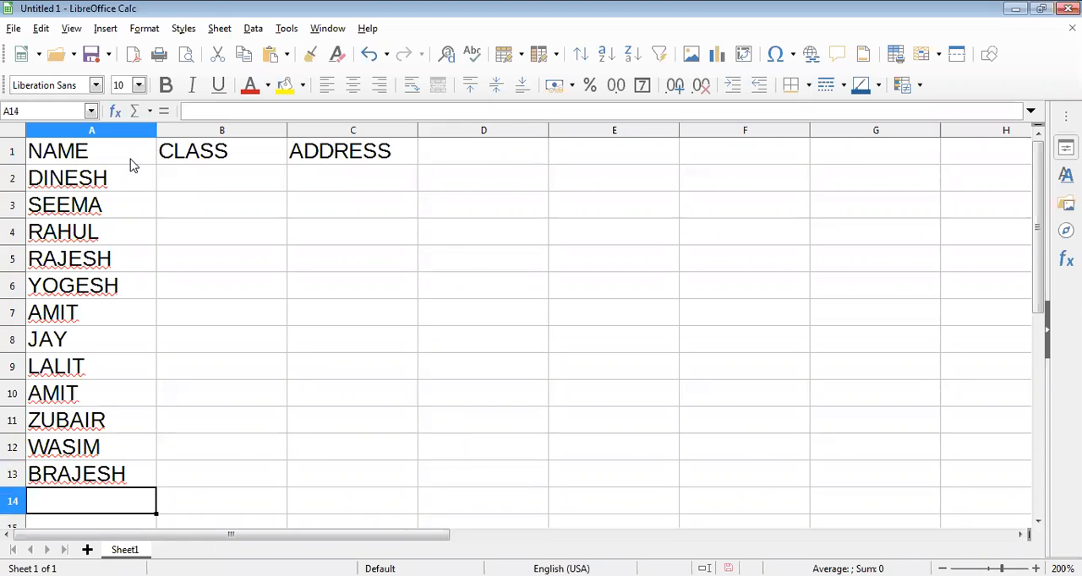
Complete the NAME column with three more students' first names in cells A14 to A16.
scroll(213, 205, "down", 1, "ctrl")
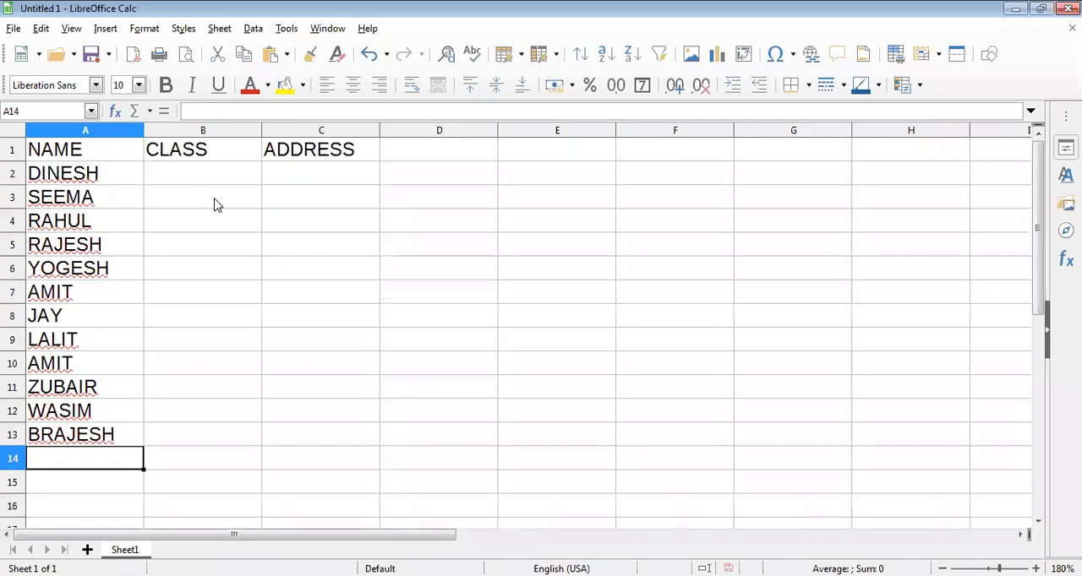
type("VIJAY")
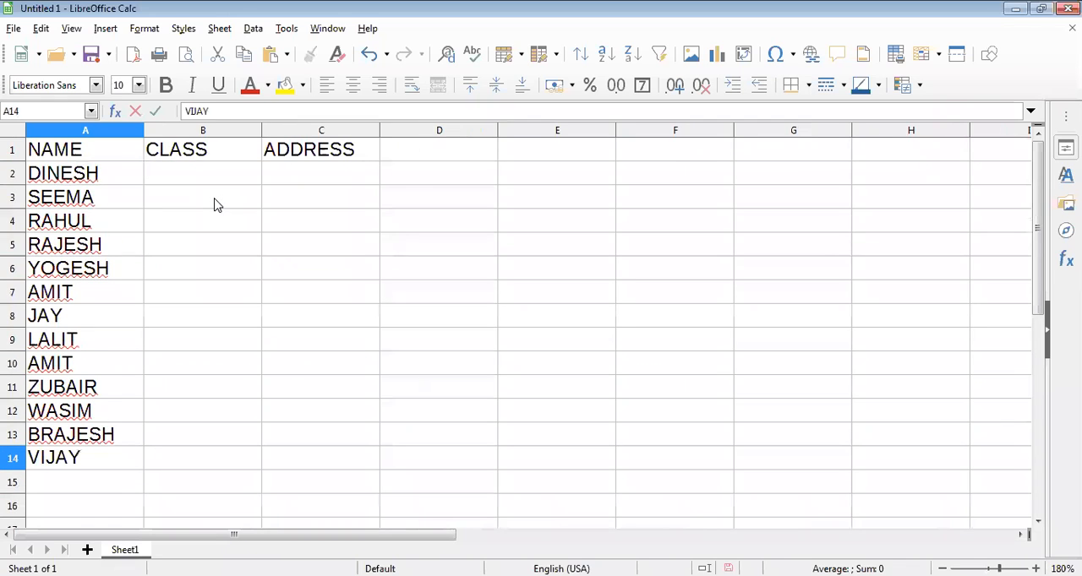
key("Return")
type("CHANDRA")
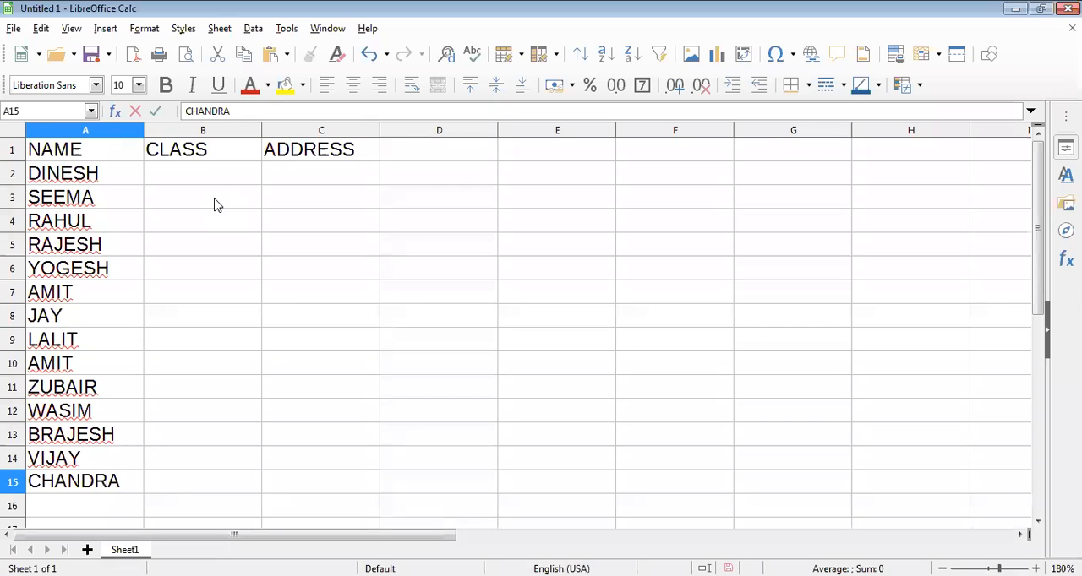
key("Return")
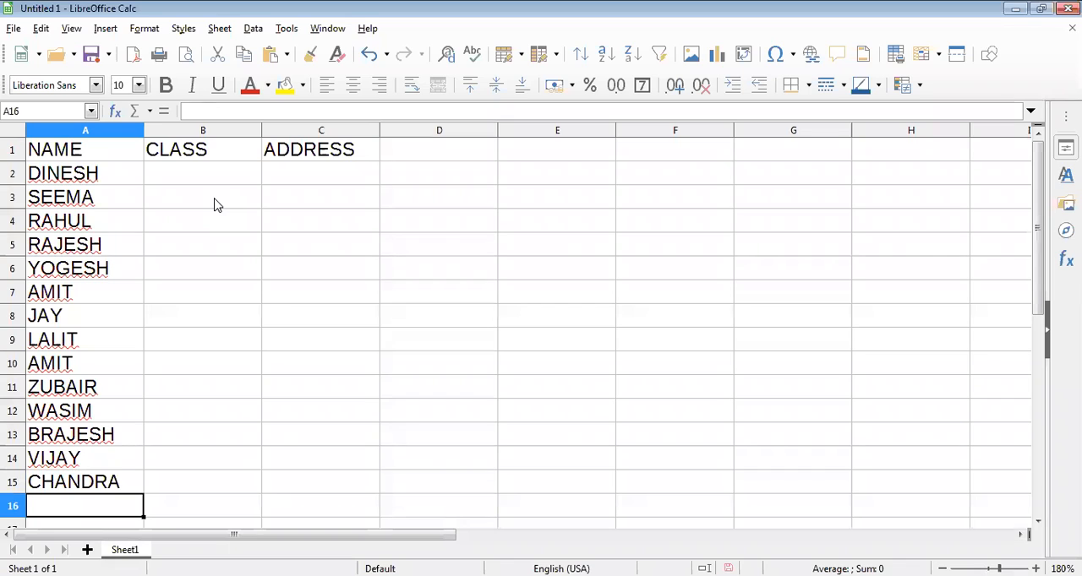
type("GOPAL")
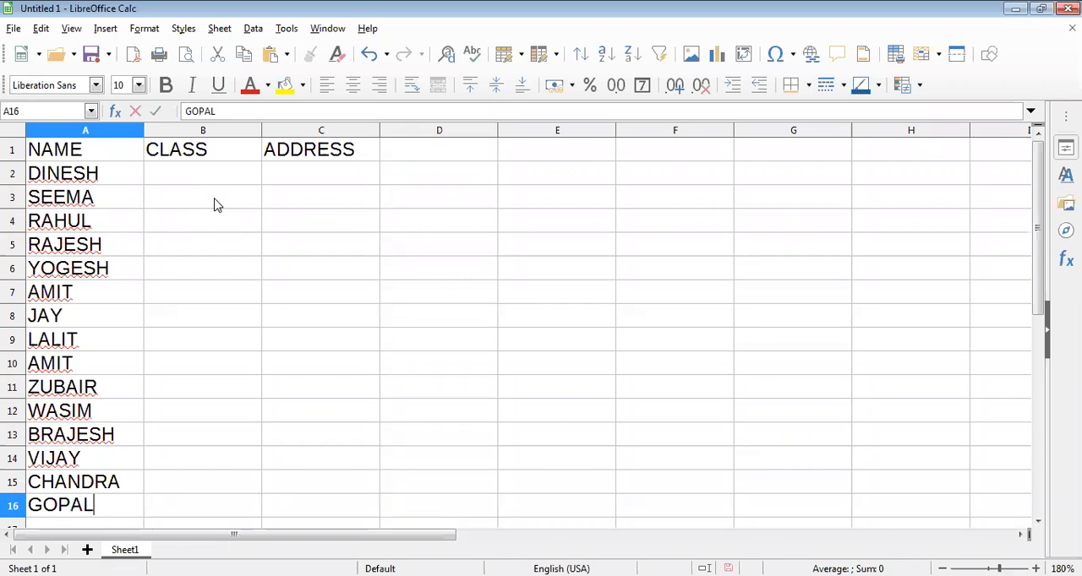
key("Tab")
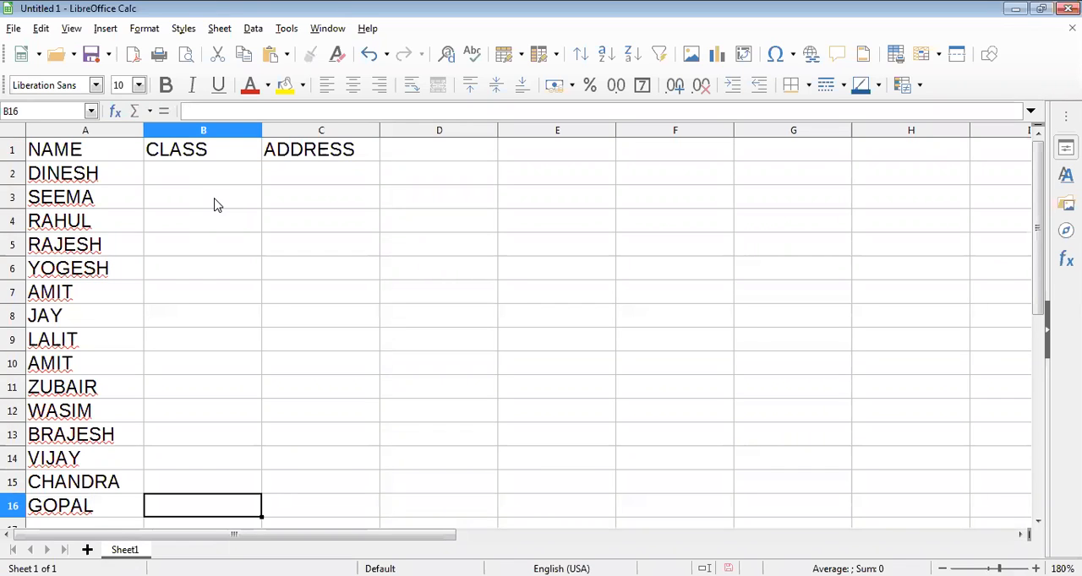
Enter the class values 12, 11 and 10 for the first three students in B2 to B4.
key("Up")
key("Up")
key("Up")
key("Up")
key("Up")
key("Up")
key("Up")
key("Up")
key("Up")
key("Up")
key("Up")
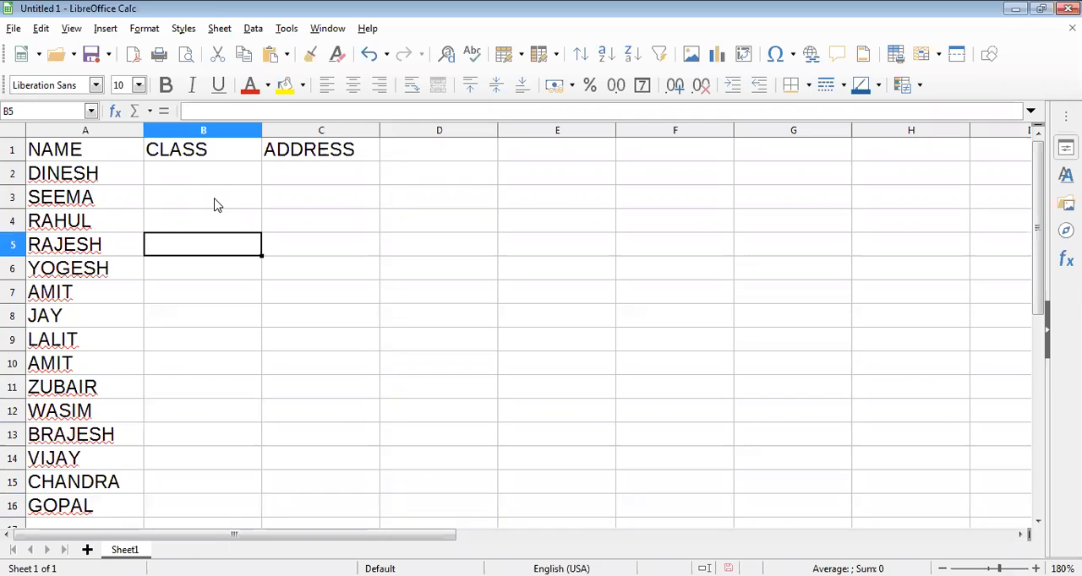
key("Up")
key("Up")
key("Up")
type("12")
key("Return")
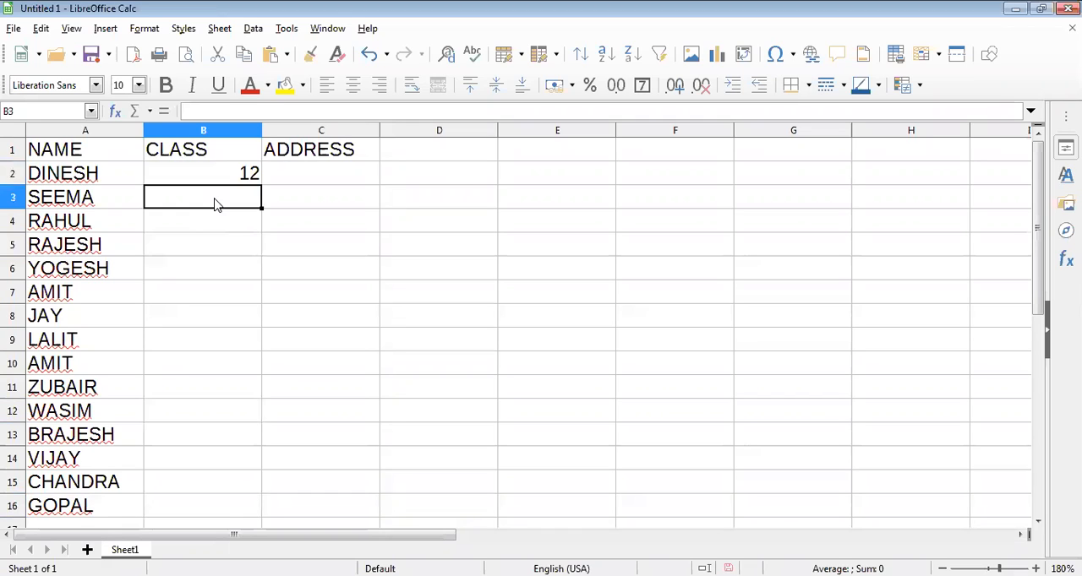
type("11")
key("Return")
type("10")
key("Return")
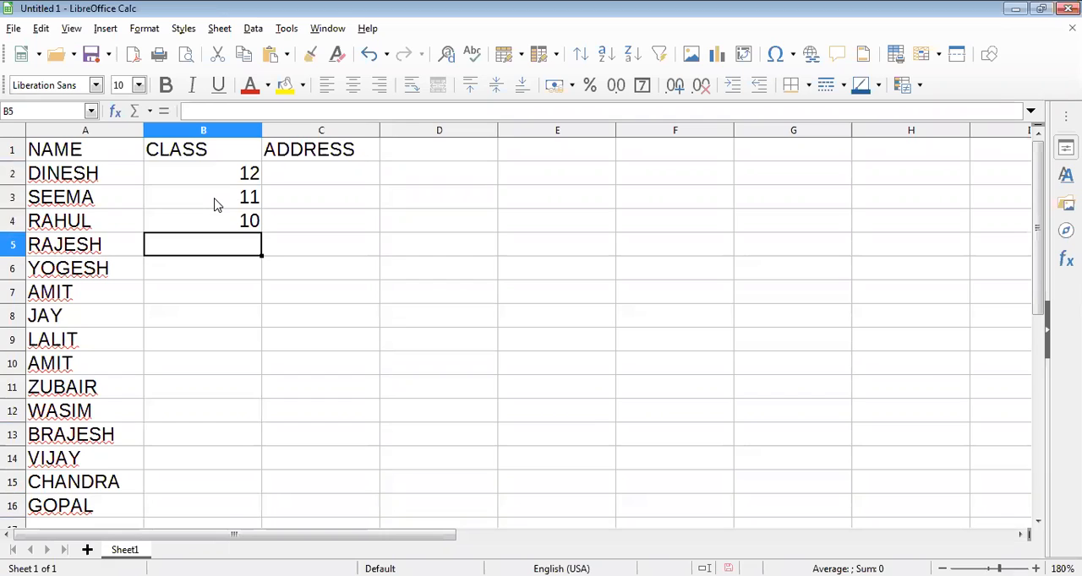
Enter the class values 12, 12, 10, 11 and 11 in cells B5 to B9.
type("12")
key("Return")
type("12")
key("Return")
type("0")
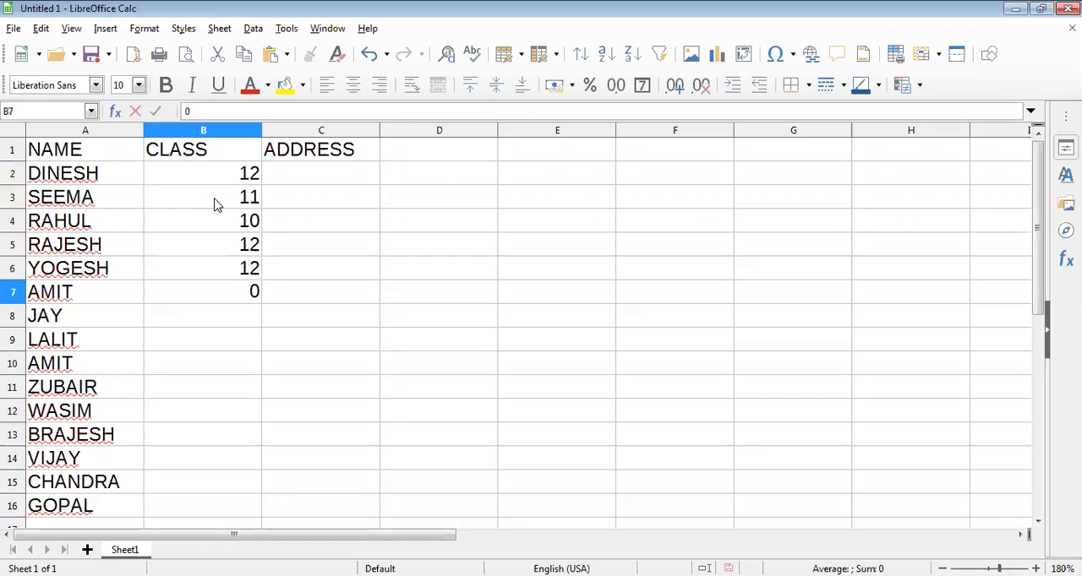
key("BackSpace")
type("10")
key("Return")
type("11")
key("Return")
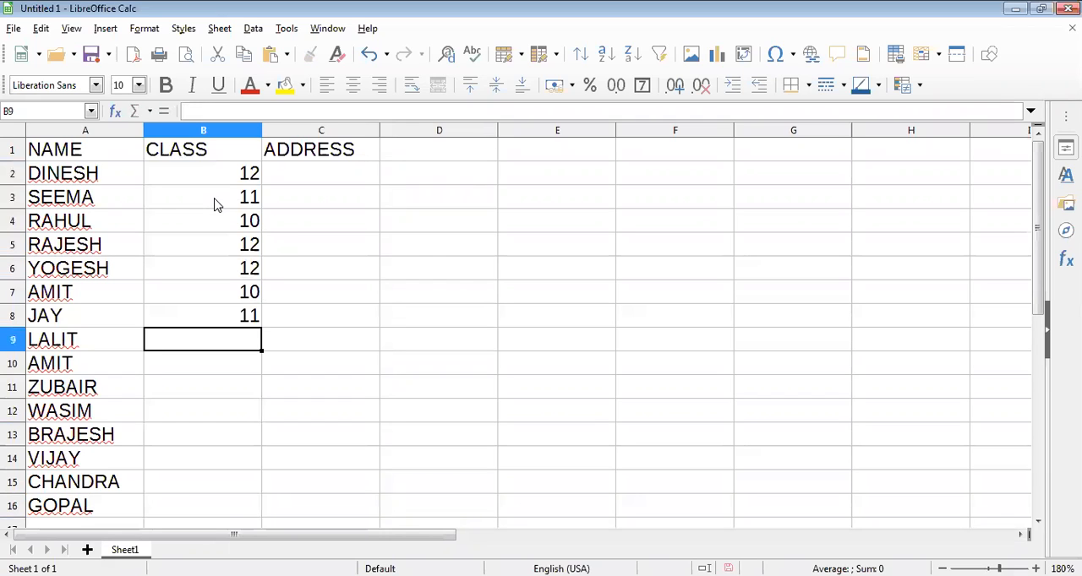
type("11")
Enter the class values 12, 10 and 11 in cells B10 to B12.
key("Return")
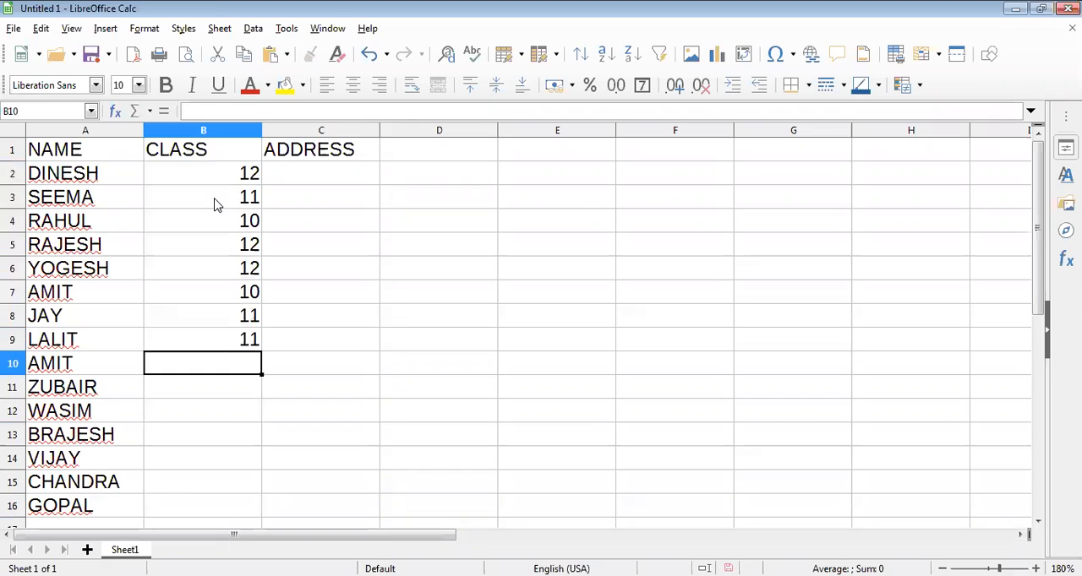
type("12")
key("Return")
type("10")
key("Return")
type("11")
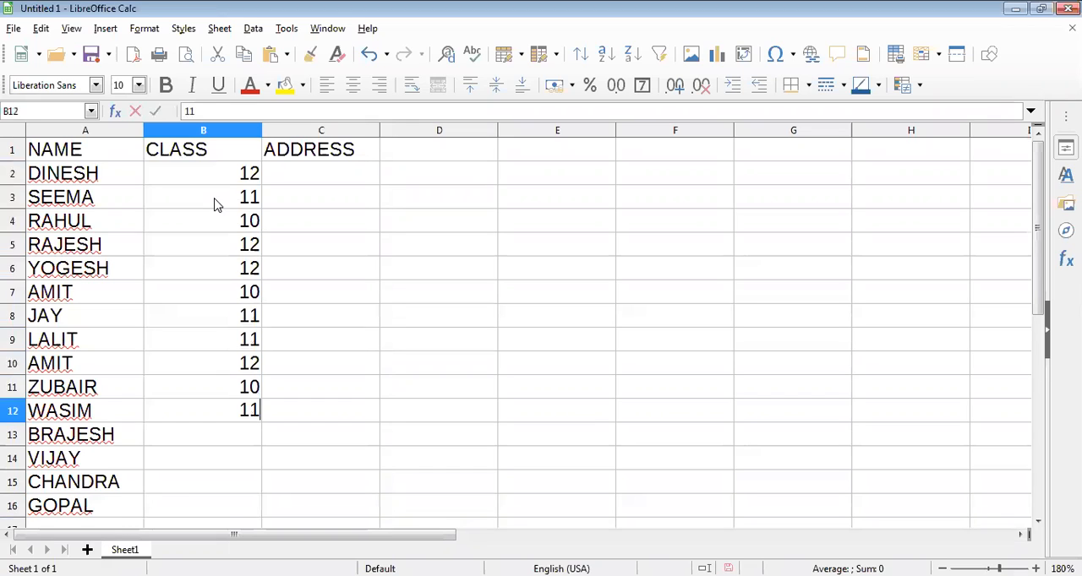
Complete the CLASS column with the values 12, 10, 12 and 10 in cells B13 to B16.
key("Return")
type("12")
key("Return")
type("10")
key("Return")
type("12")
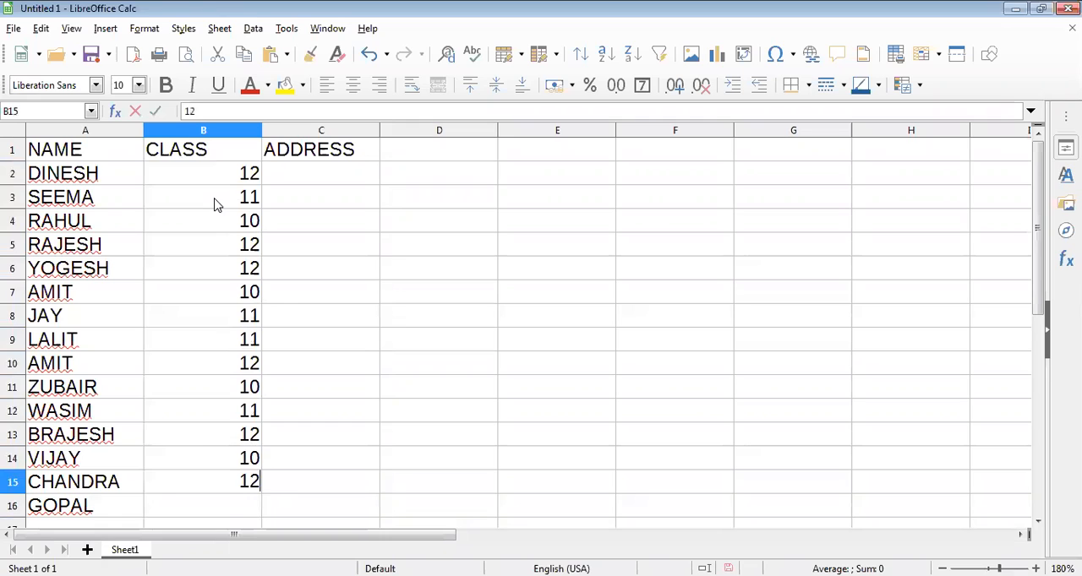
key("Return")
type("10")
Start the ADDRESS column with MAUDAHA in C2 and HAMIRPUR in C3.
key("Tab")
key("Up")
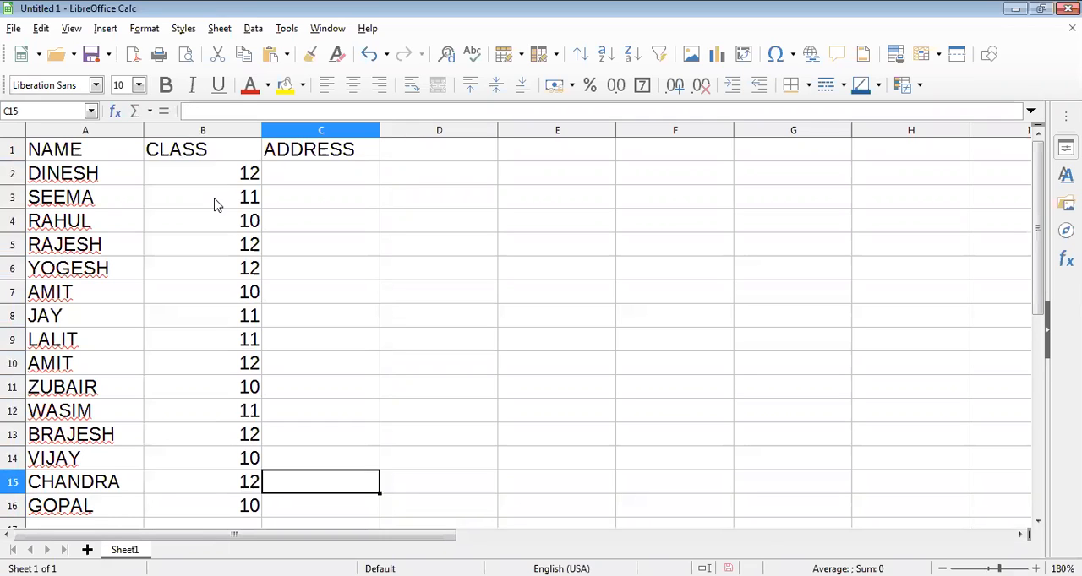
key("Up")
key("Up")
key("Up")
key("Up")
key("Up")
key("Up")
key("Up")
key("Up")
key("Up")
key("Up")
key("Up")
key("Up")
key("Up")
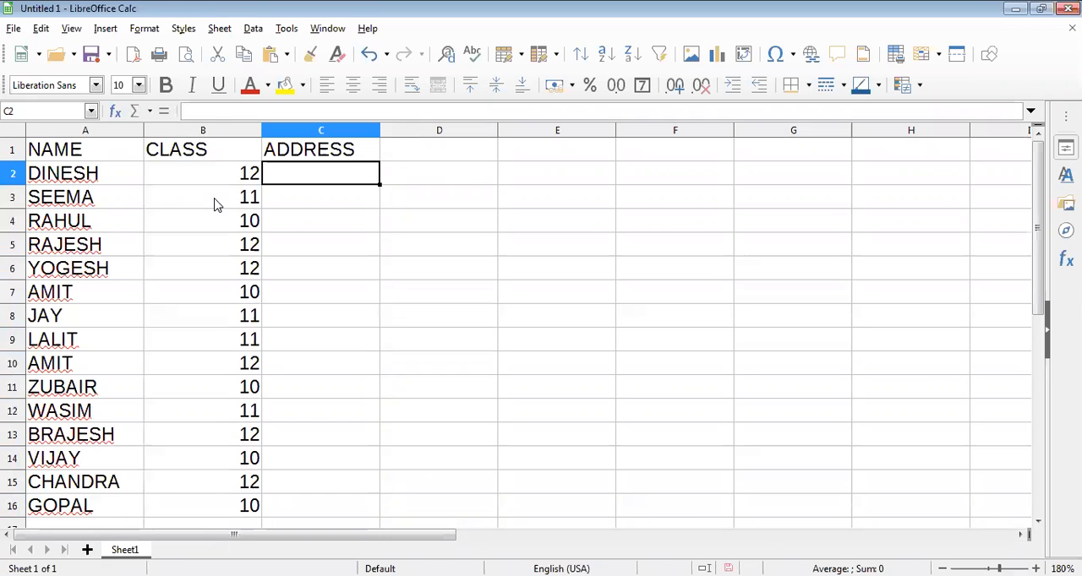
type("MAUDAHA")
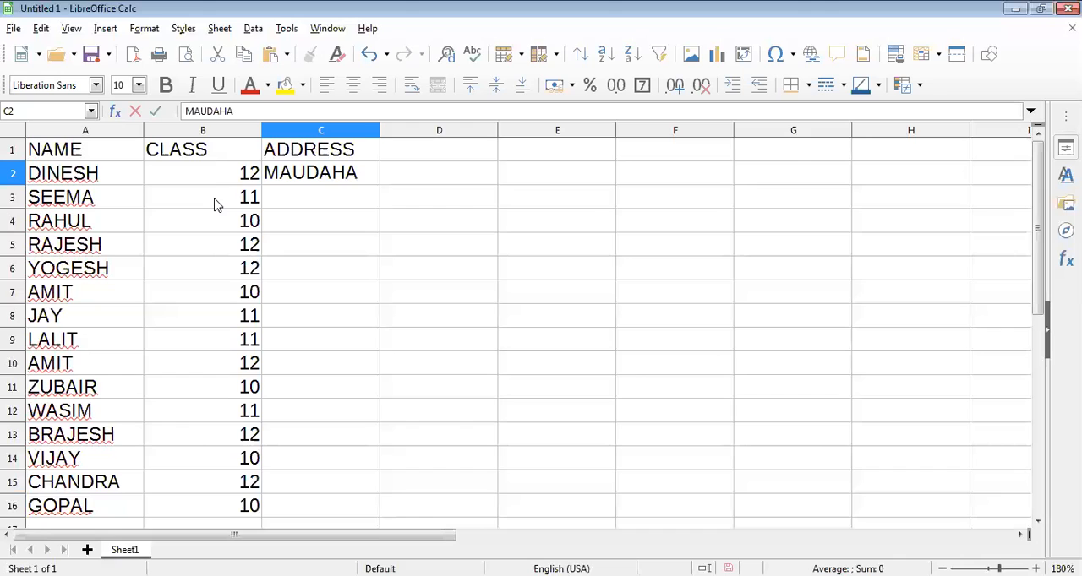
key("Return")
type("HAMIRP")
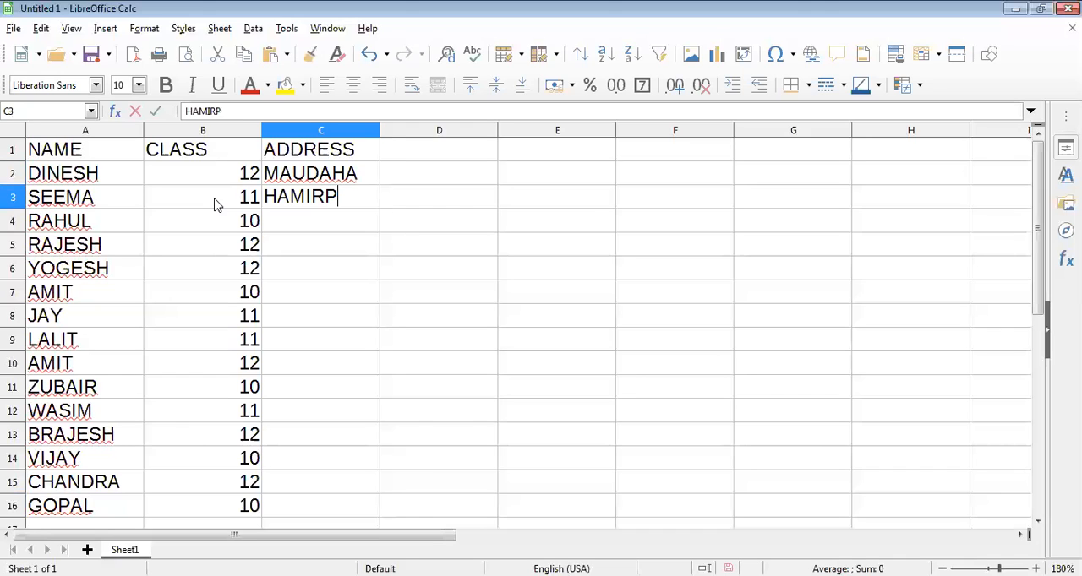
type("UR")
key("Return")
Enter the addresses BANDA in C4 and KANPUR in C5.
type("BAN")
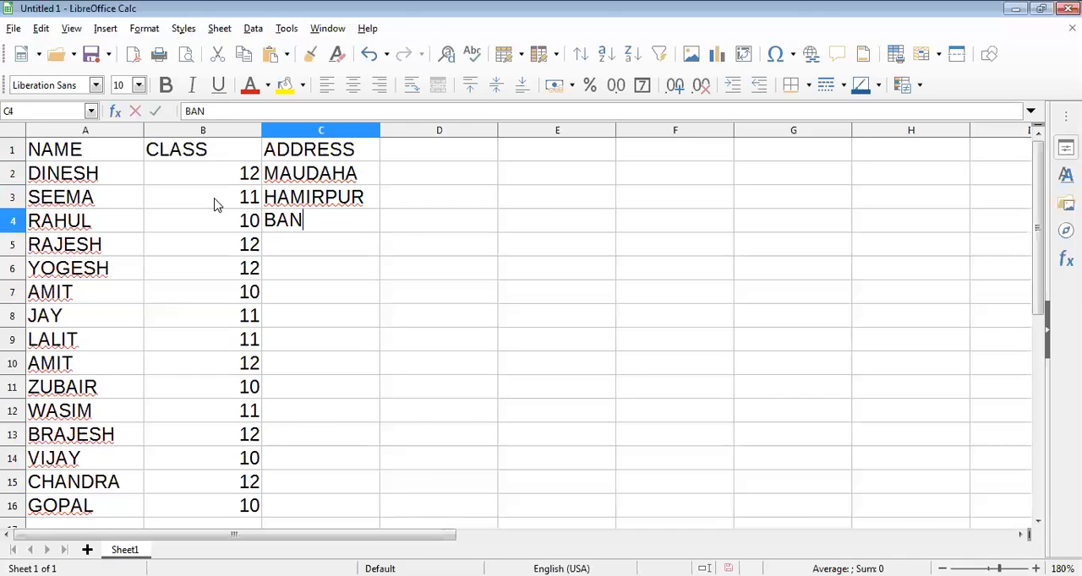
type("DA")
key("Return")
type("KAN")
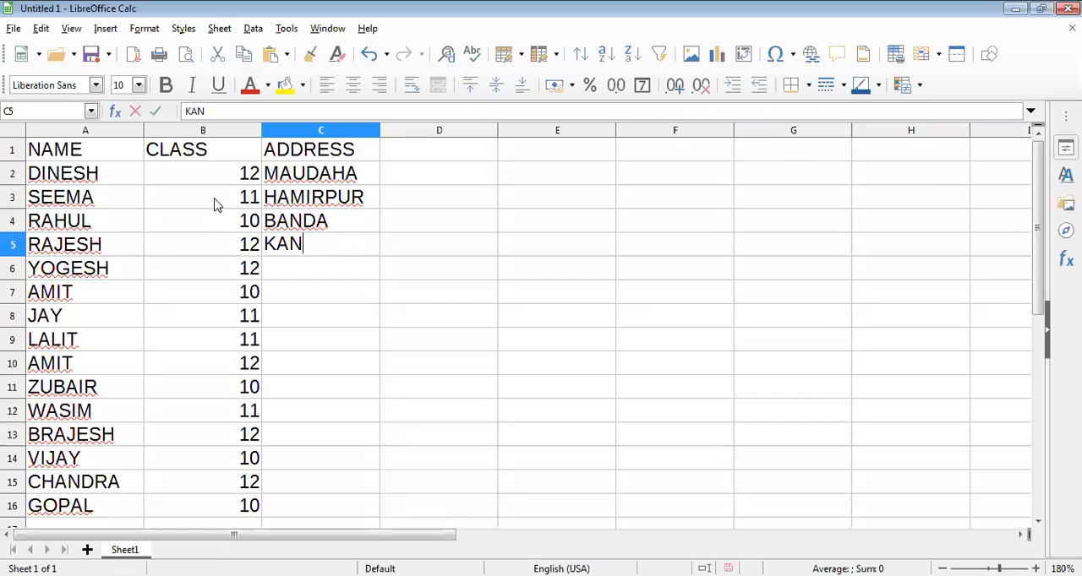
type("PUR")
key("Return")
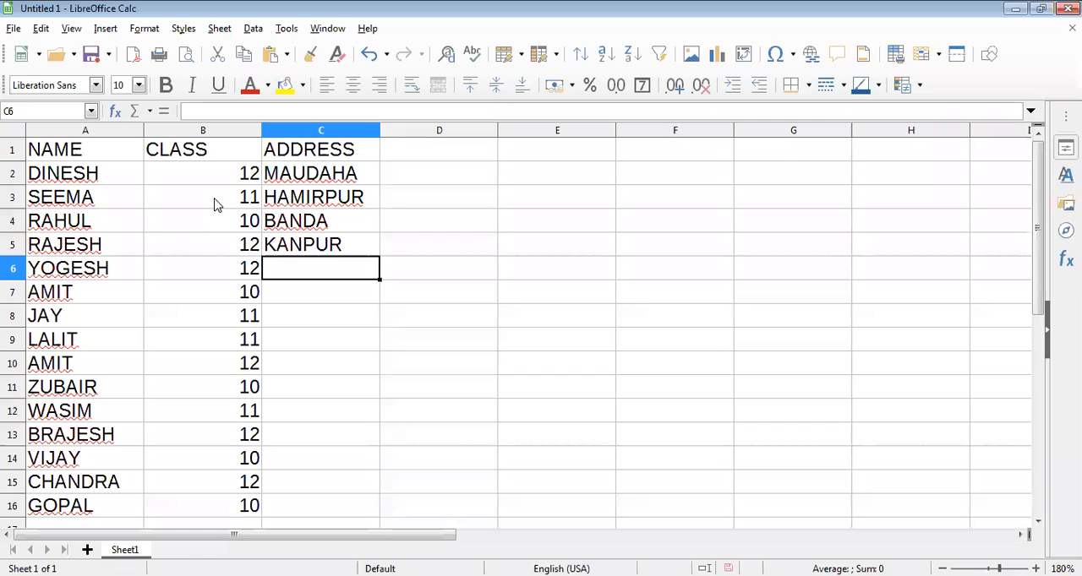
Enter the addresses MAUDAHA, HAMIRPUR, BANDA and BANDA in cells C6 to C9.
type("M")
key("Return")
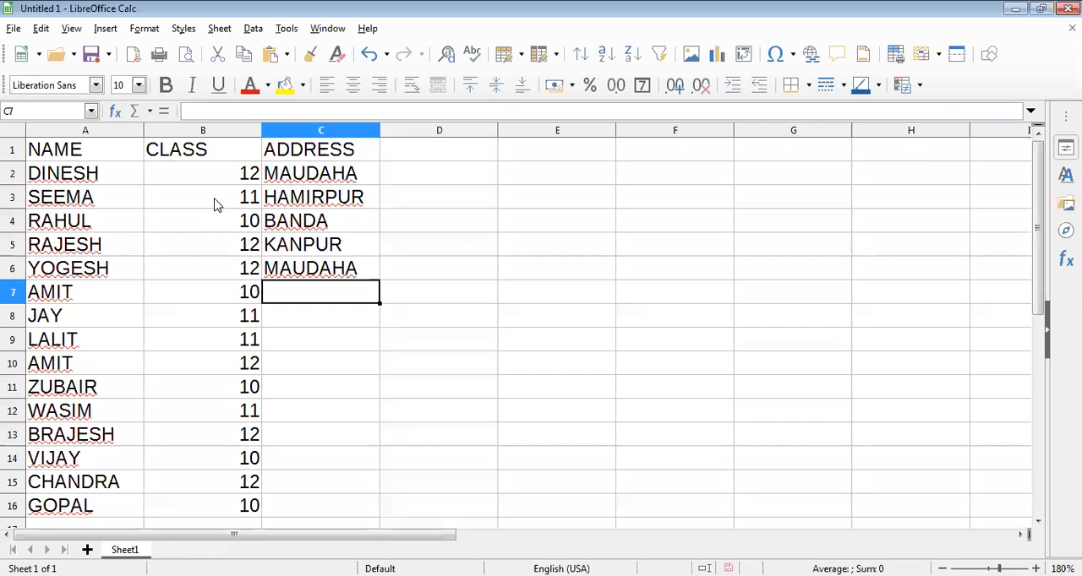
type("HAMIRPUR")
key("Return")
type("B")
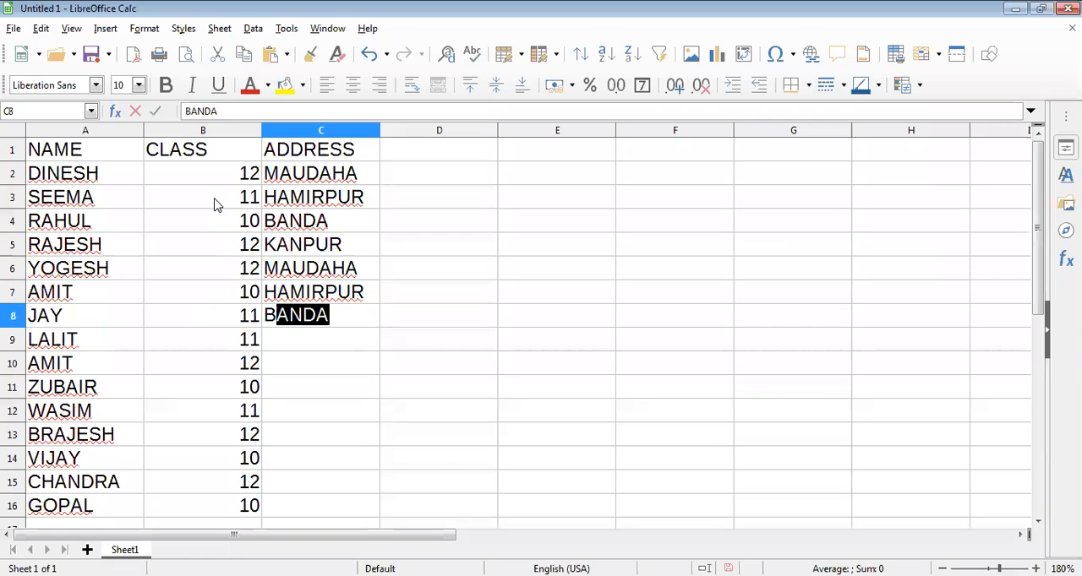
key("Return")
type("B")
Enter the addresses MAUDAHA, HAMIRPUR and BANDA in cells C10 to C12.
key("Return")
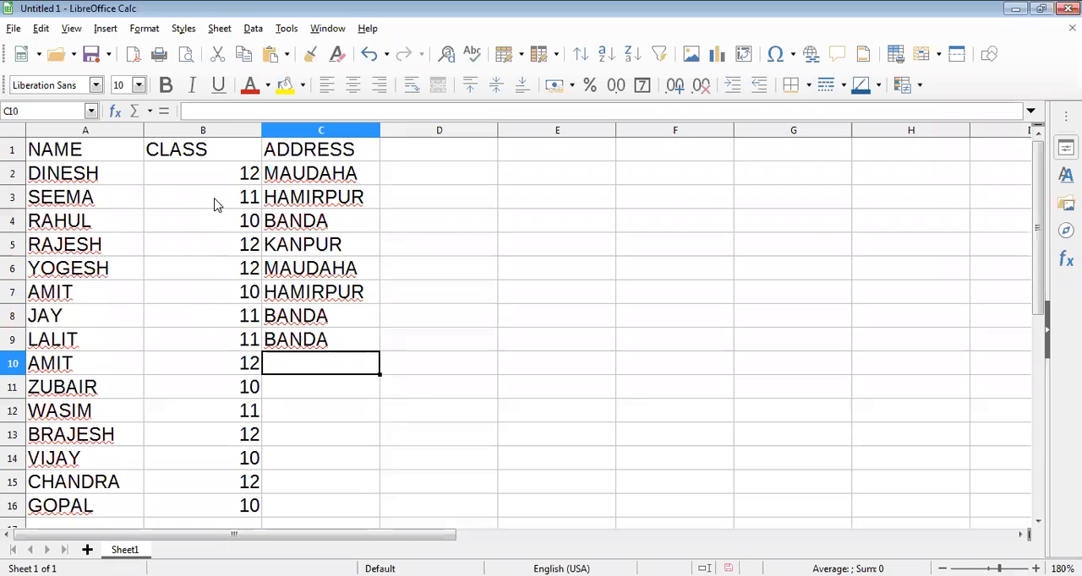
type("M")
key("Return")
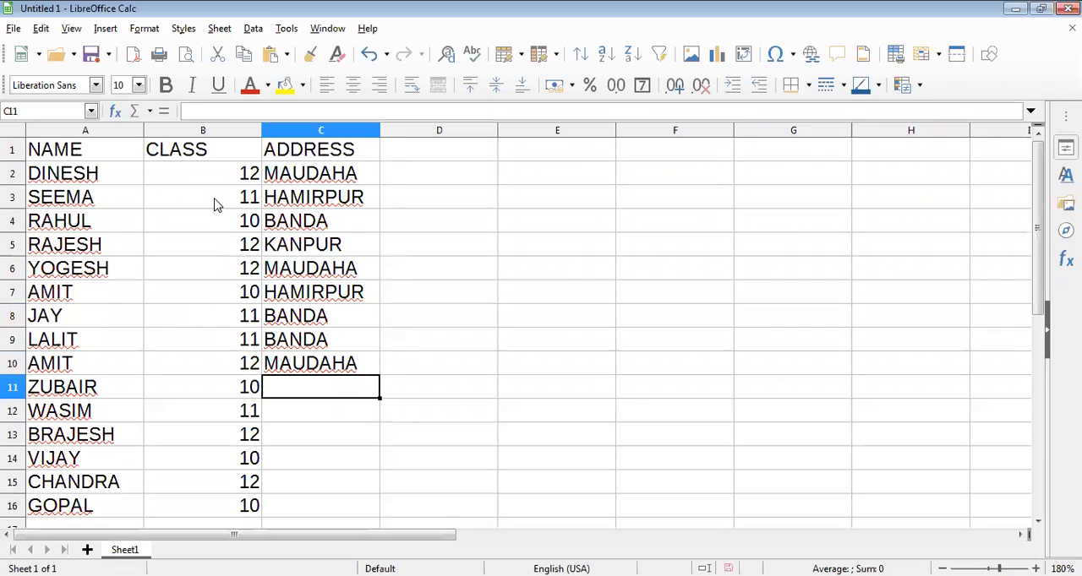
type("H")
key("Return")
type("B")
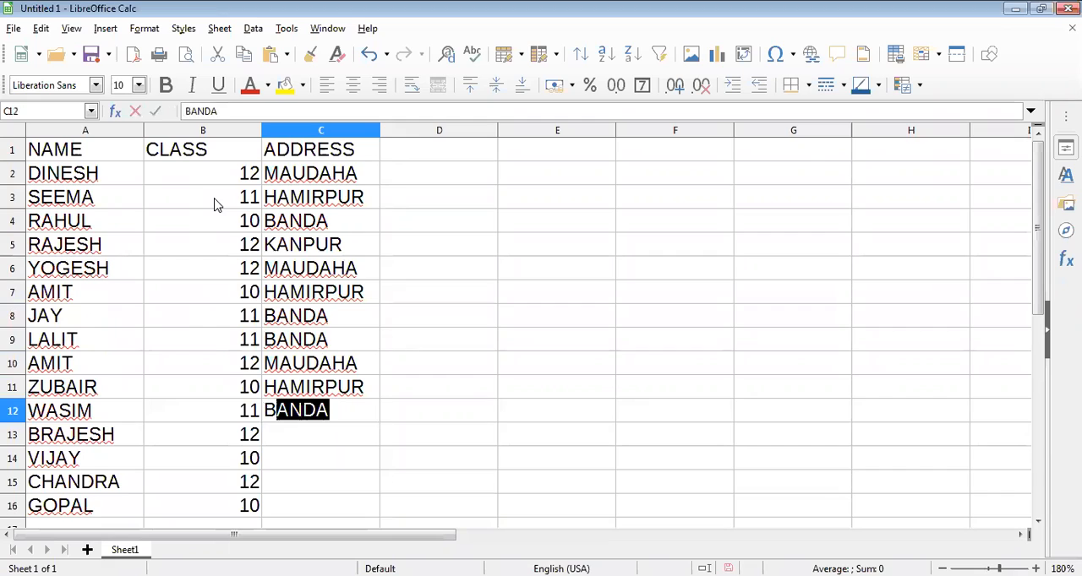
key("Return")
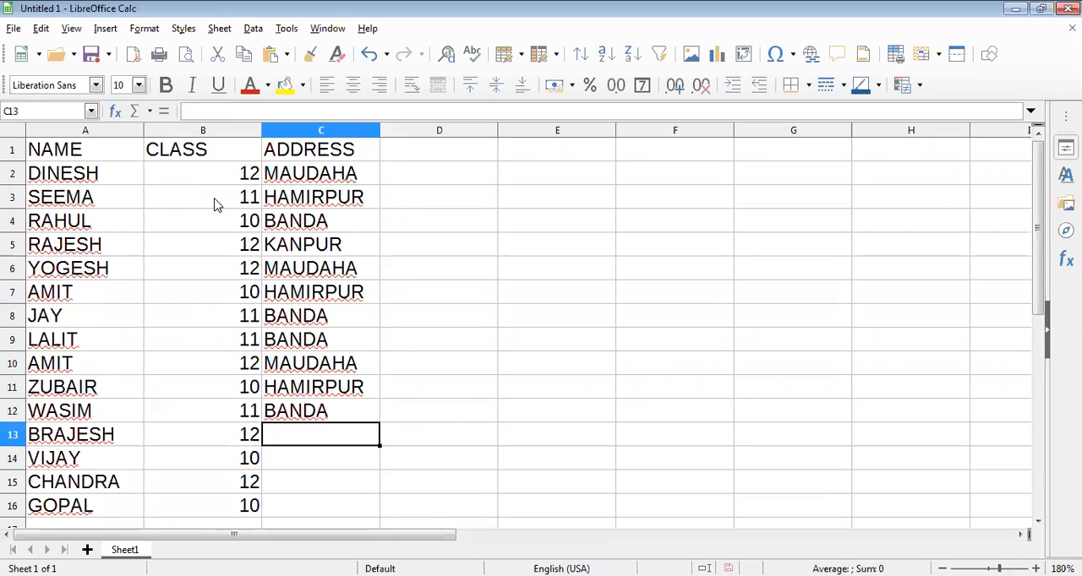
Complete the ADDRESS column with MAUDAHA, HAMIRPUR, BANDA and MAUDAHA in cells C13 to C16.
type("MAUDAHA")
key("Return")
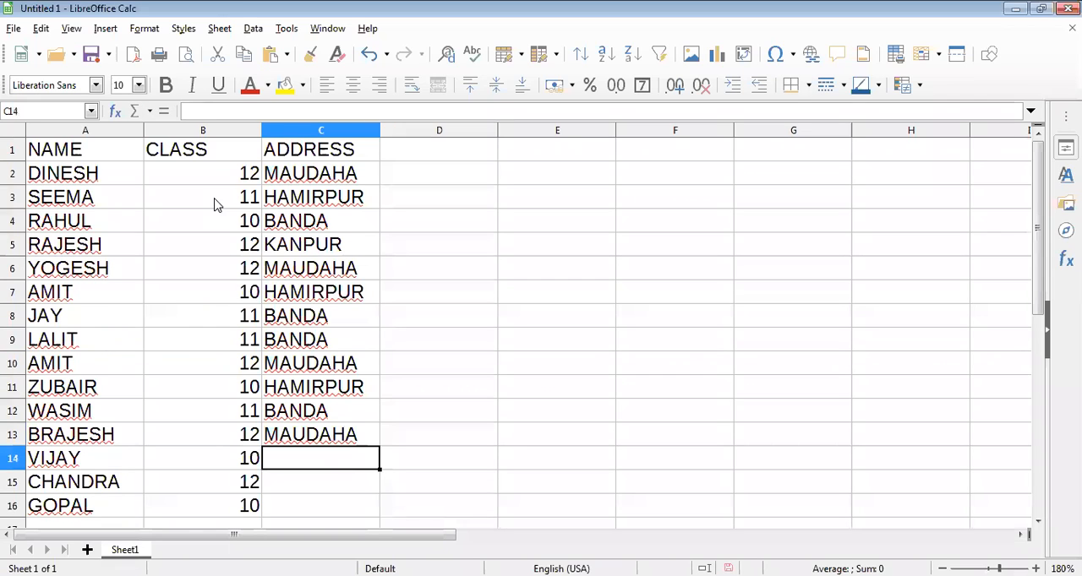
type("H")
key("Return")
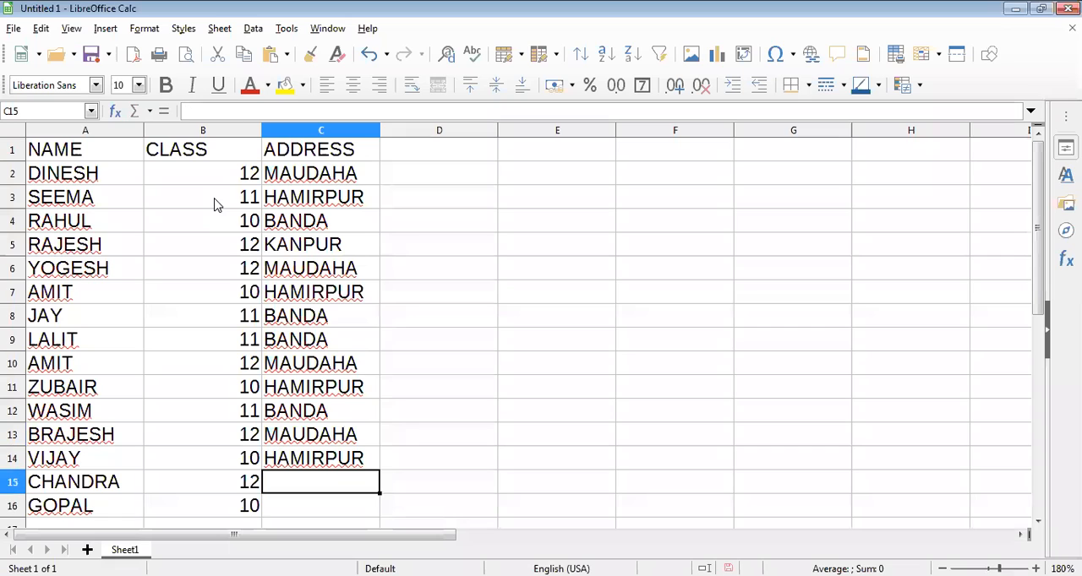
type("B")
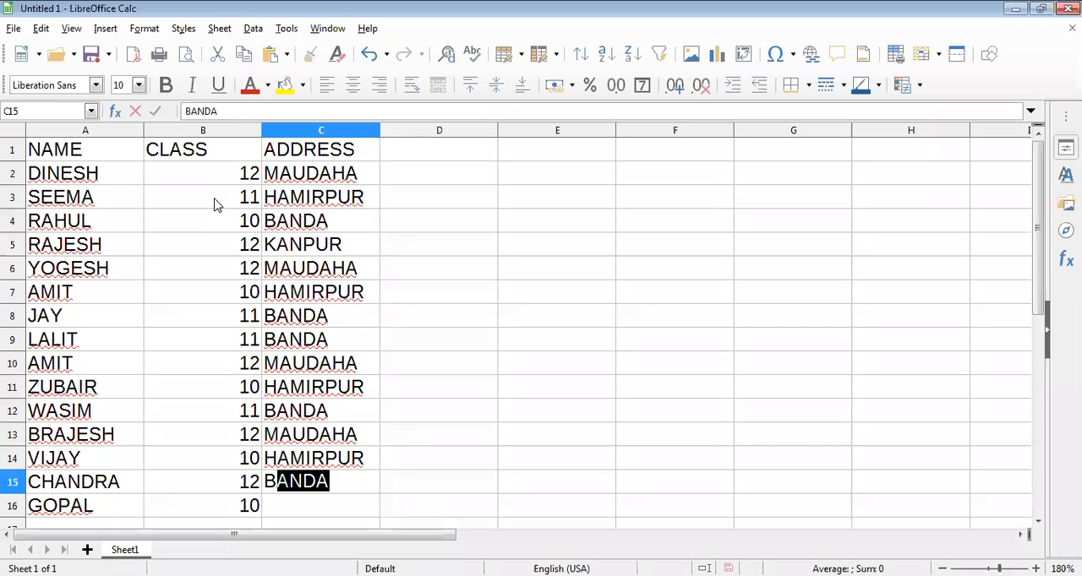
key("Return")
type("MAUDAHA")
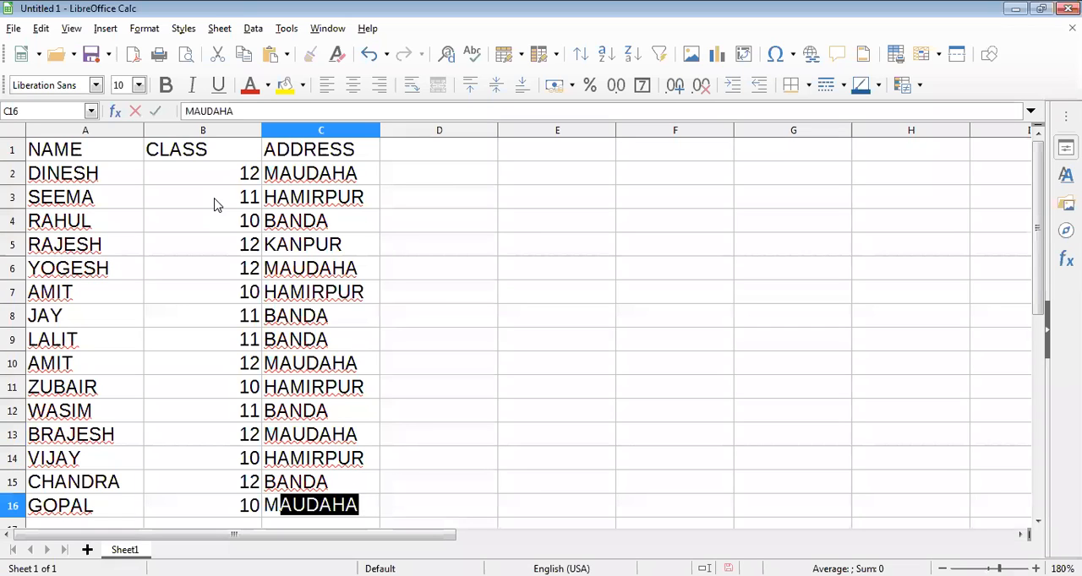
key("Tab")
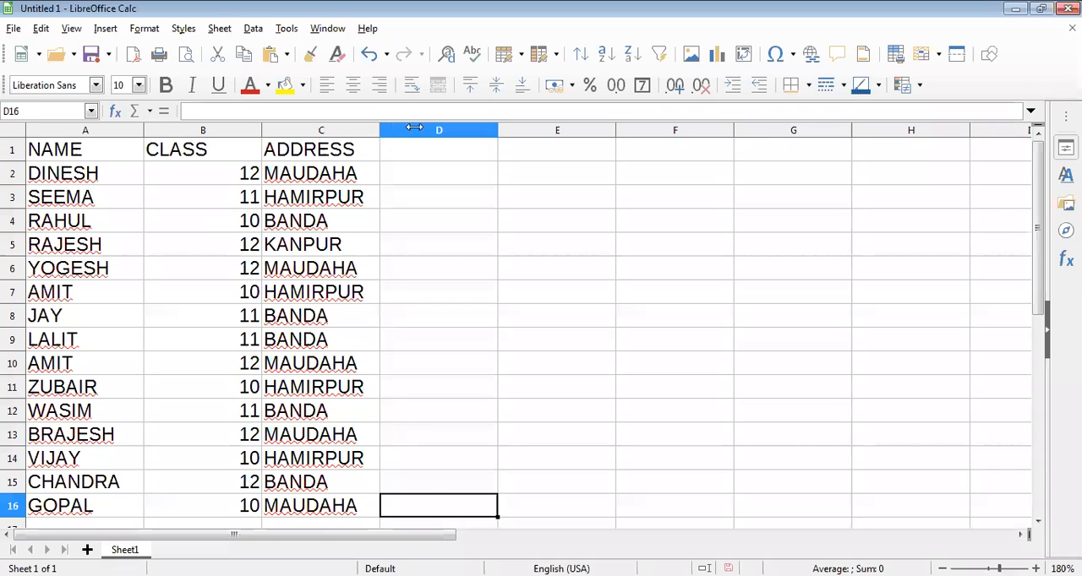
Widen the ADDRESS column C and the CLASS column B.
left_click_drag(414, 129, 467, 129)
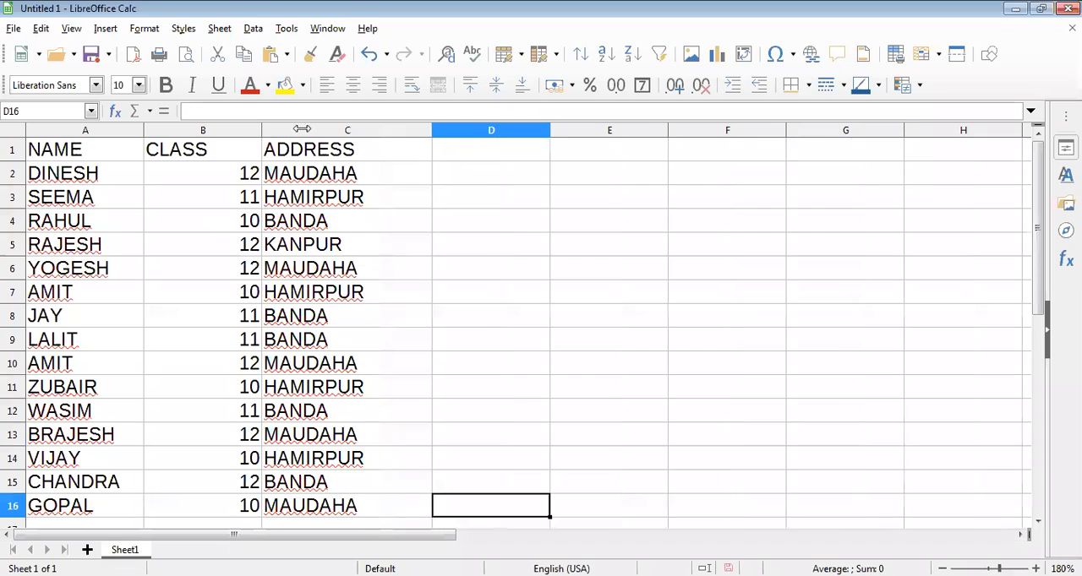
left_click_drag(302, 129, 302, 128)
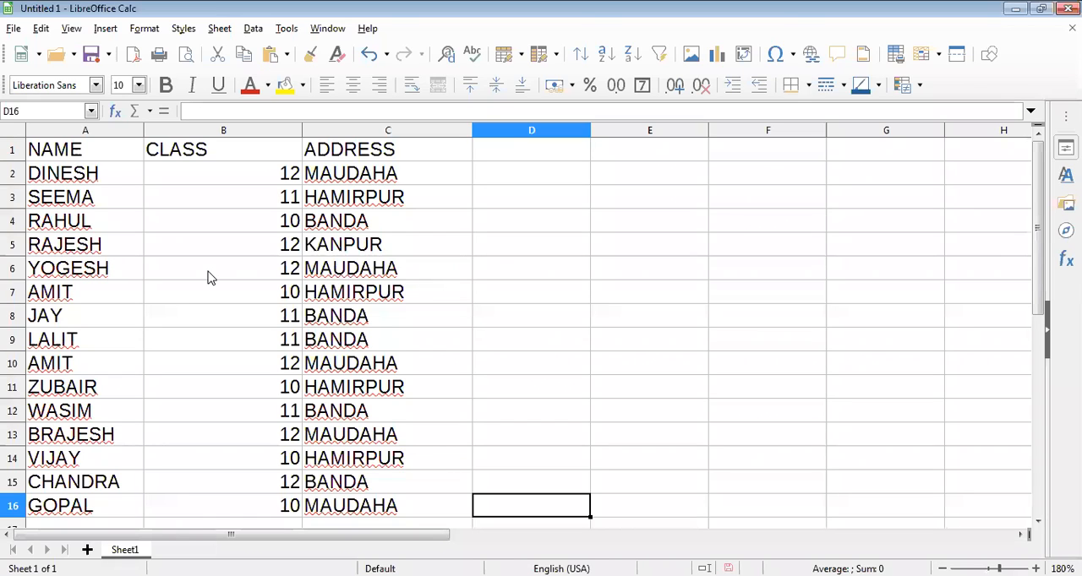
Apply an AutoFilter to the whole student table in A1:C16 and deselect the range.
left_click(135, 159)
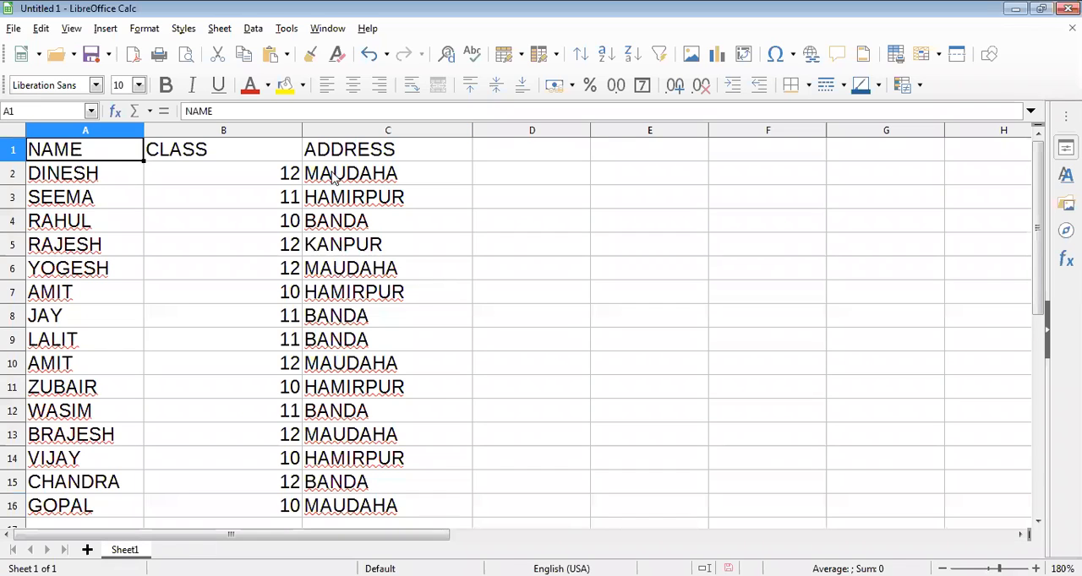
left_click(375, 230, "shift")
left_click(373, 436, "shift")
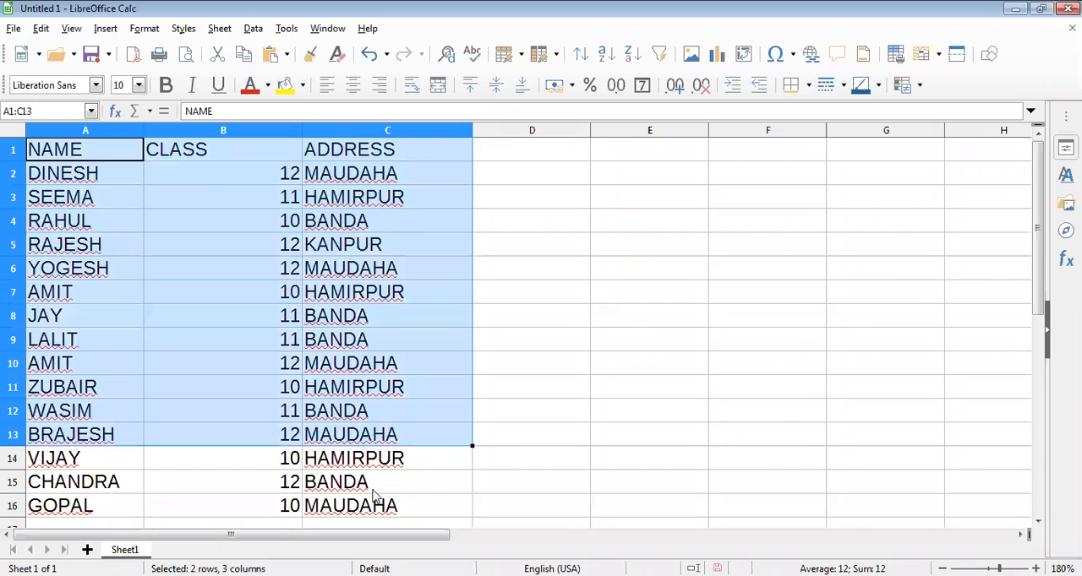
left_click(377, 502, "shift")
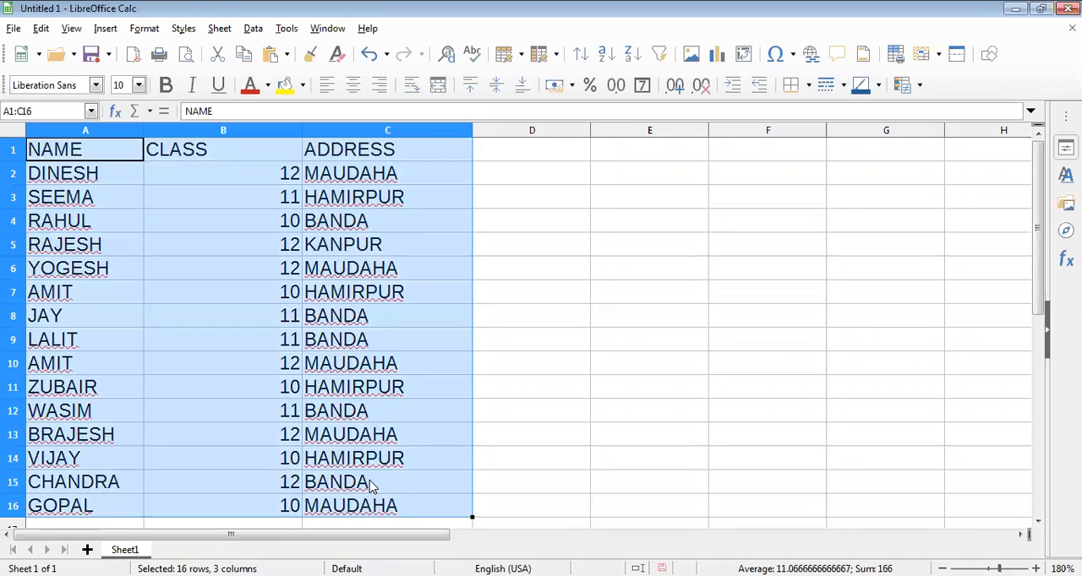
left_click(253, 28)
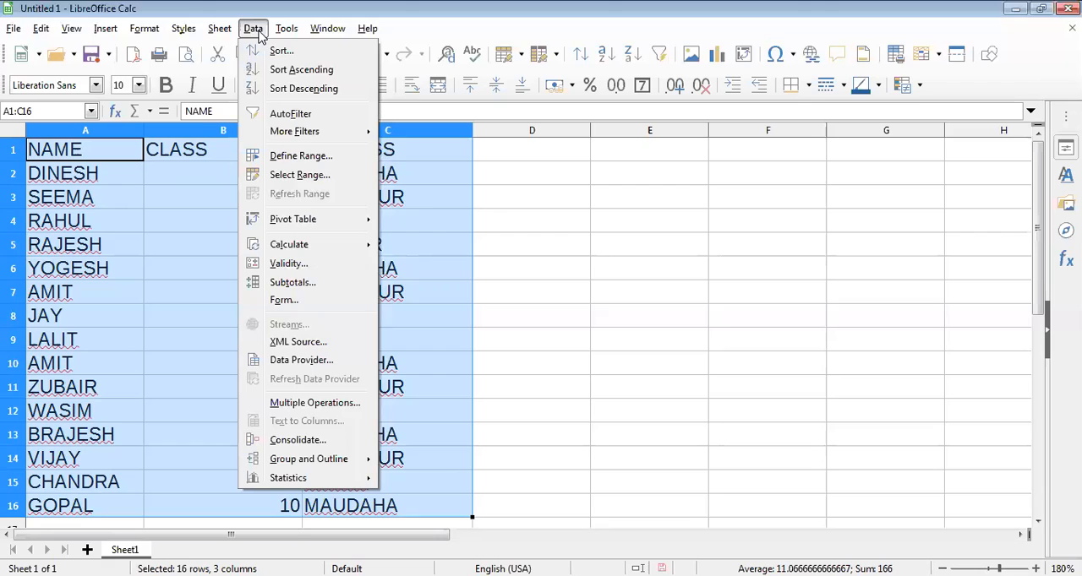
left_click(319, 116)
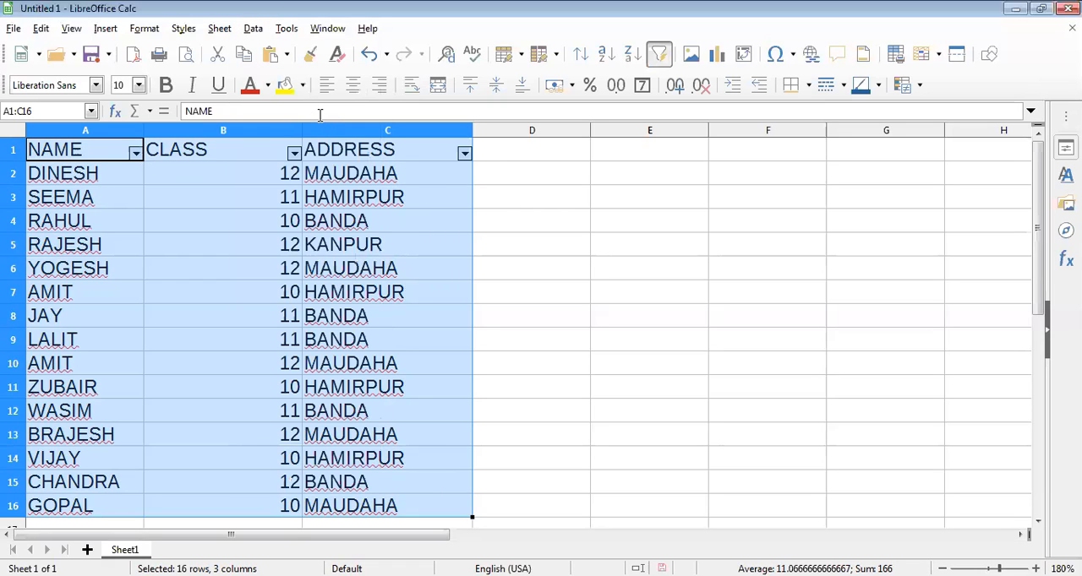
left_click(478, 177)
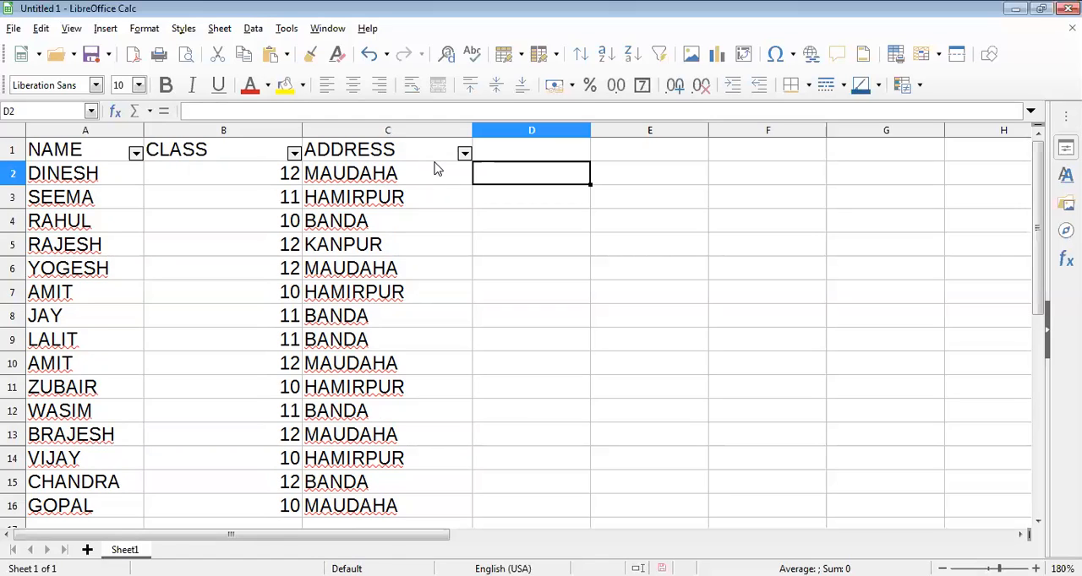
Filter the CLASS column so that only the students of class 11 are listed.
left_click(293, 153)
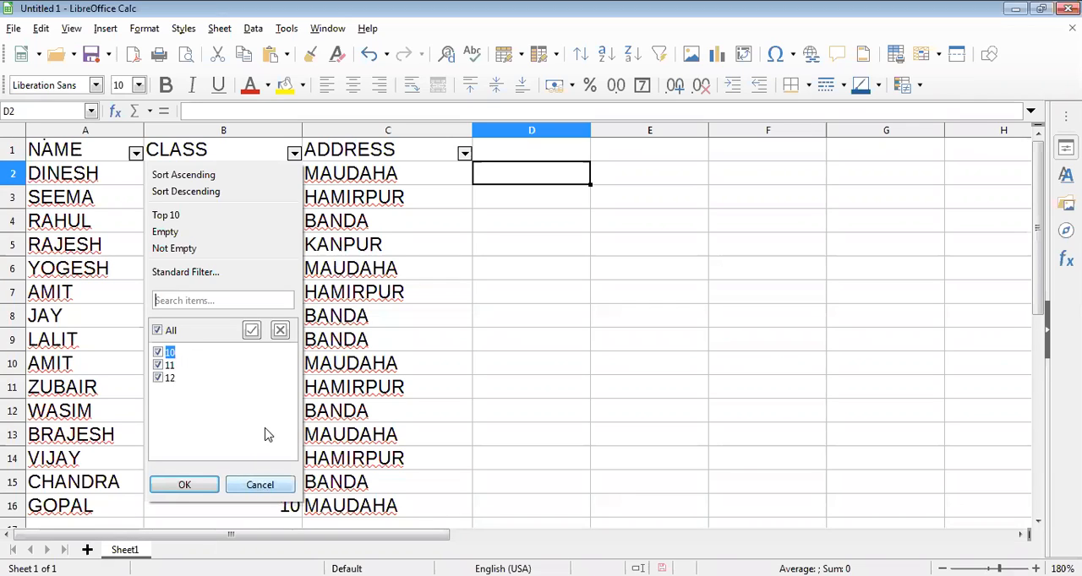
key("Escape")
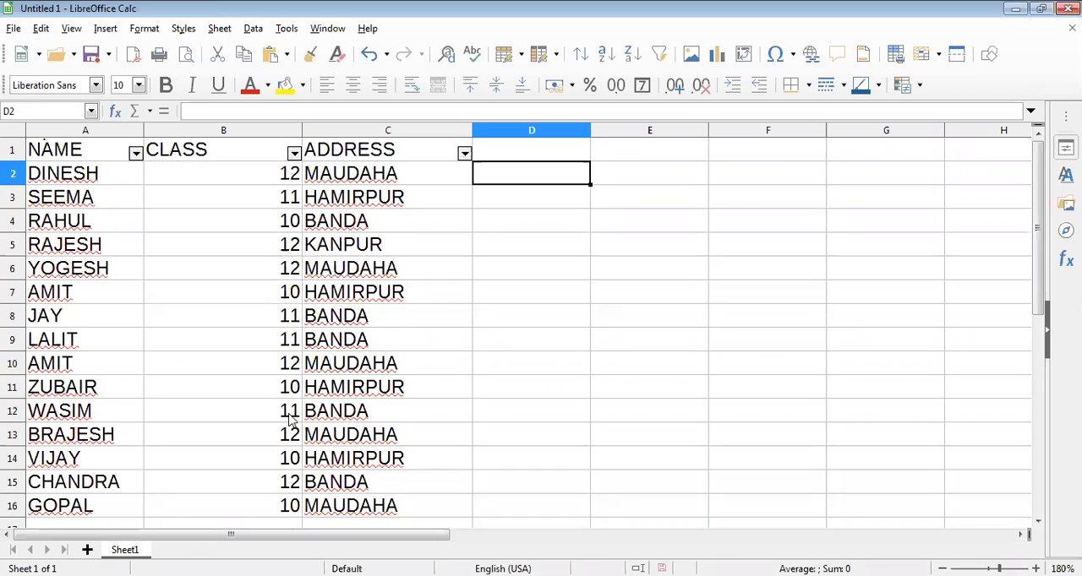
left_click(294, 153)
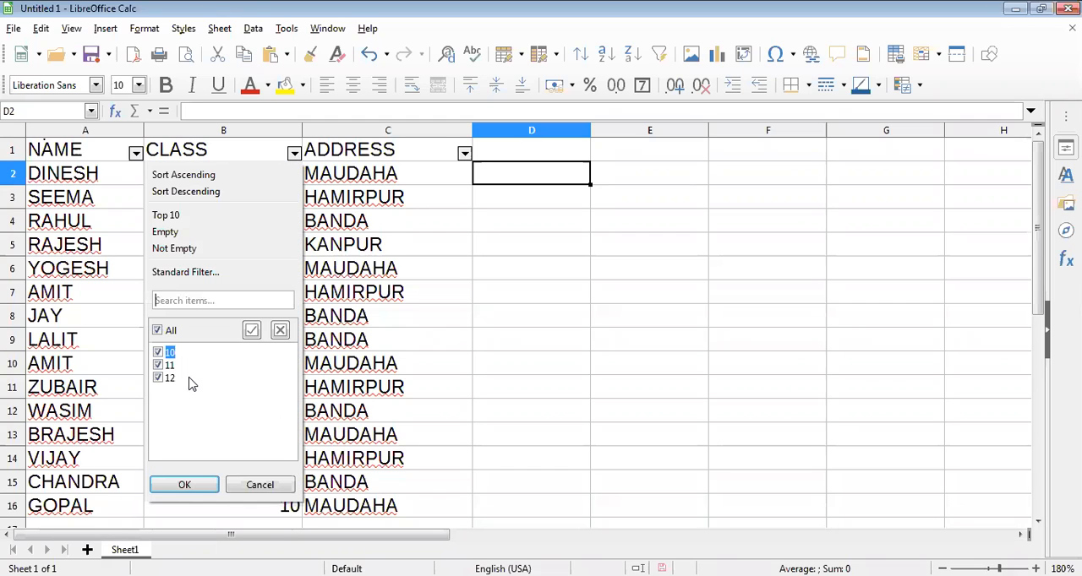
left_click(294, 153)
left_click(294, 153)
left_click(158, 331)
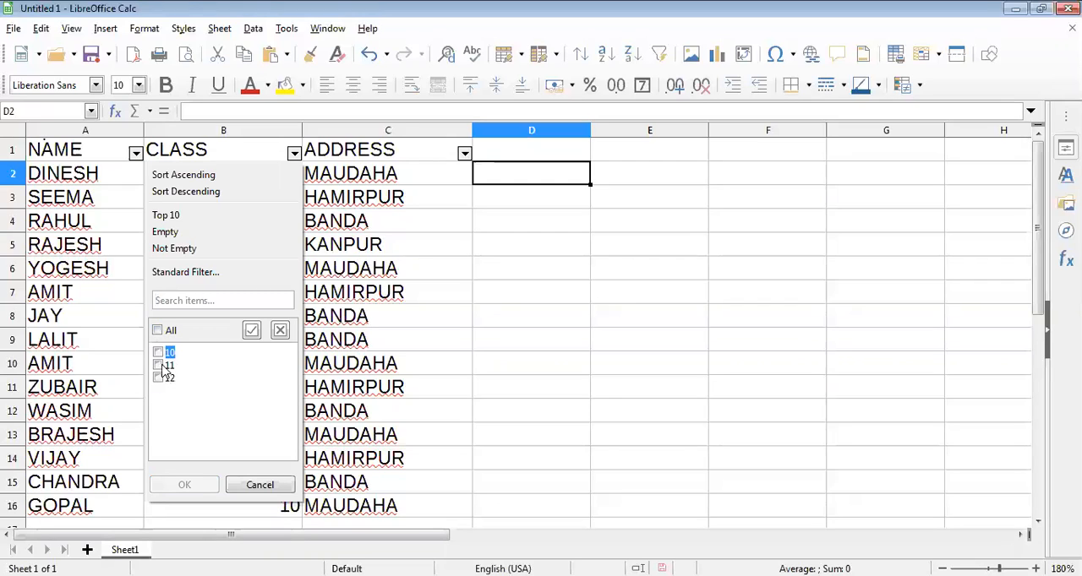
left_click(207, 367)
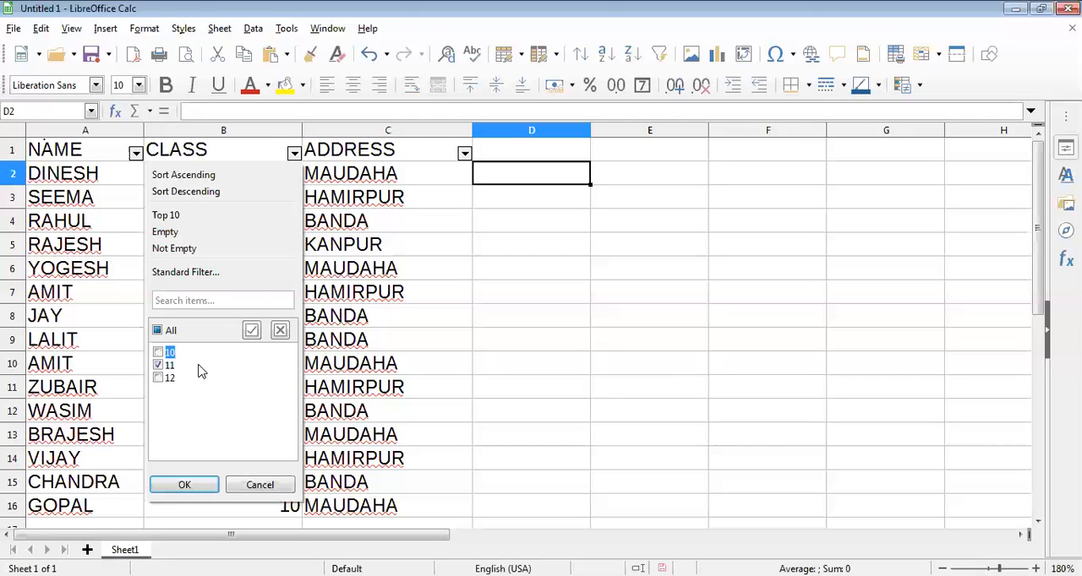
left_click(177, 488)
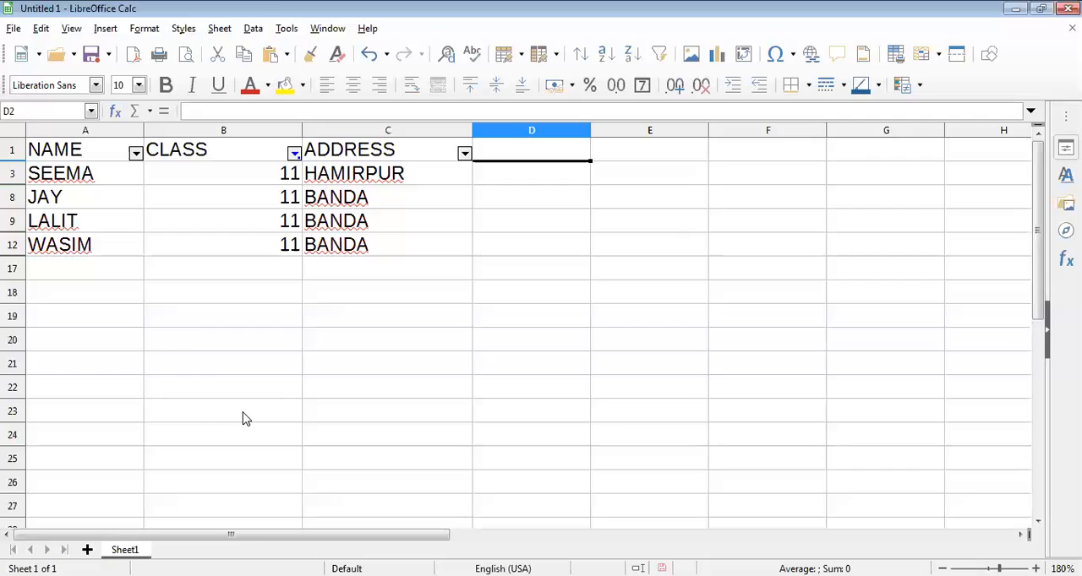
Restore all classes in the CLASS filter and filter the column to class 12 only.
left_click(293, 154)
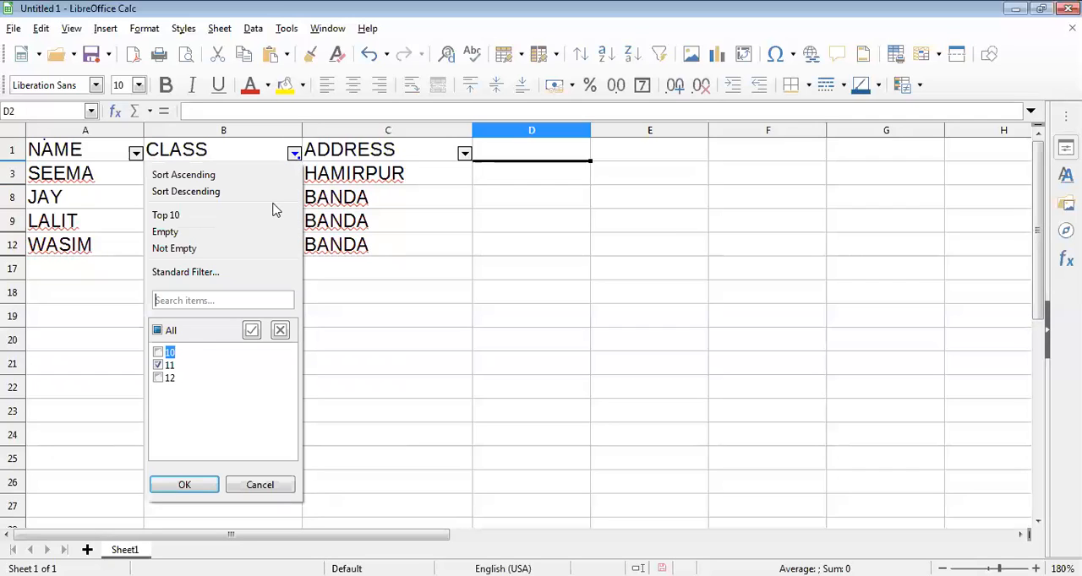
left_click(169, 331)
left_click(184, 485)
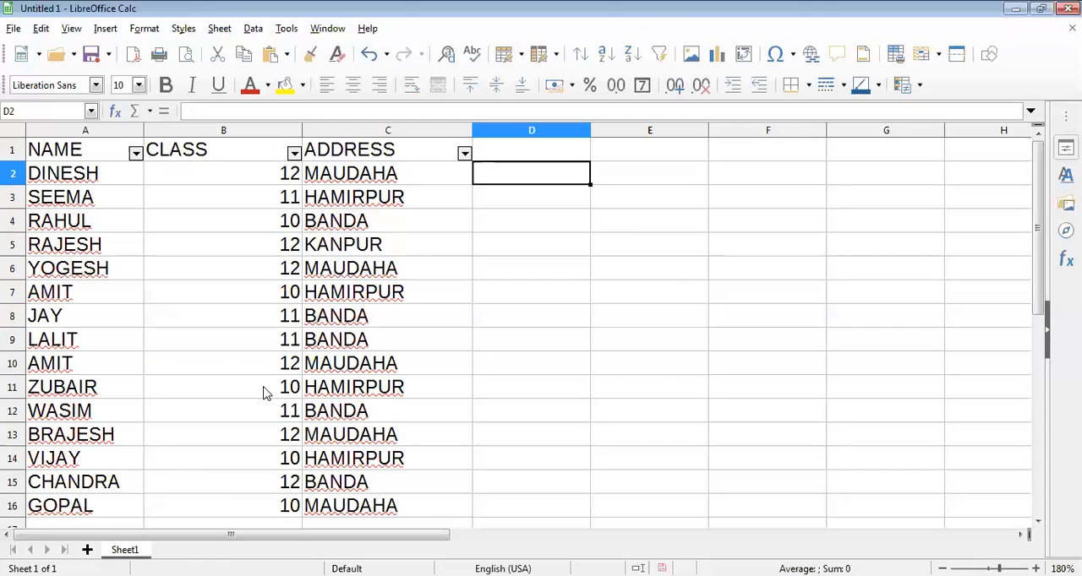
left_click(295, 155)
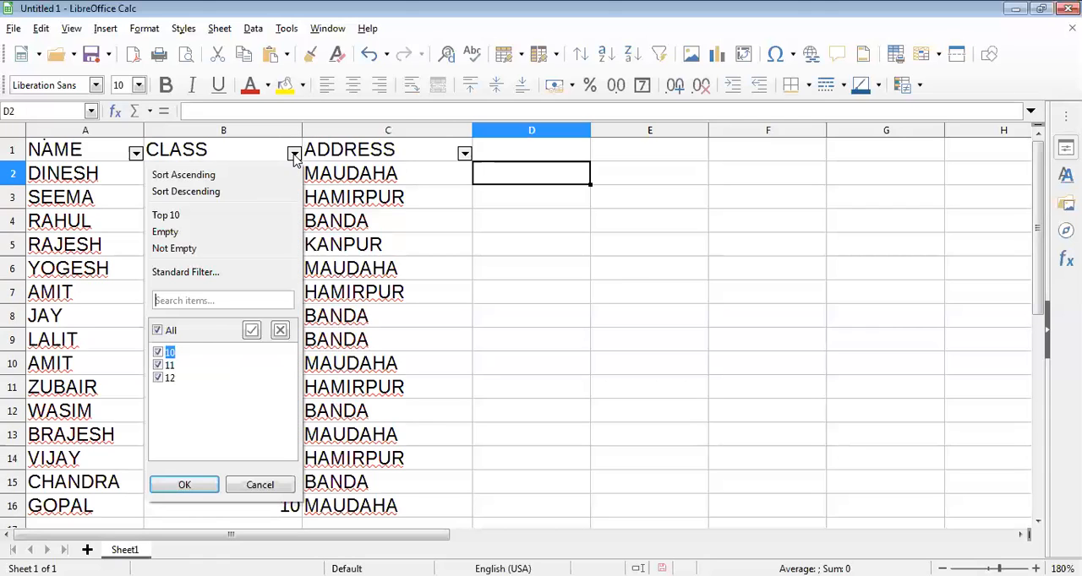
left_click(158, 331)
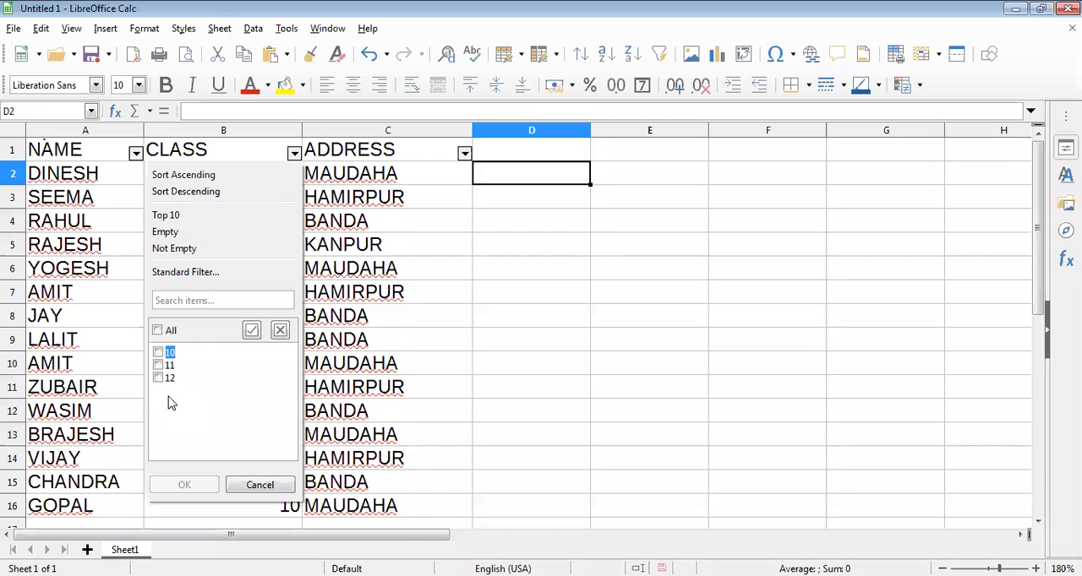
left_click(159, 377)
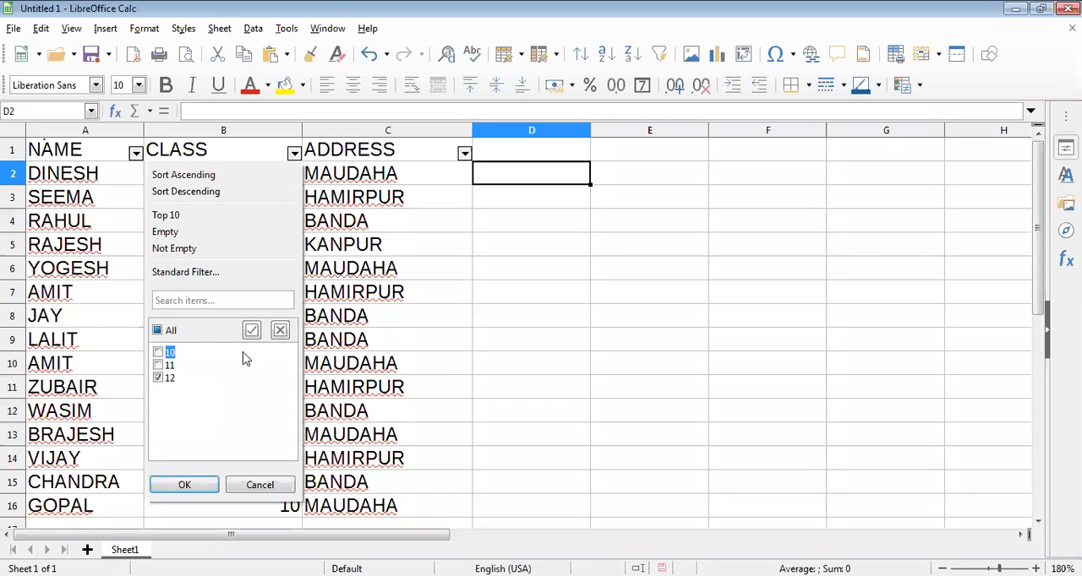
left_click(200, 489)
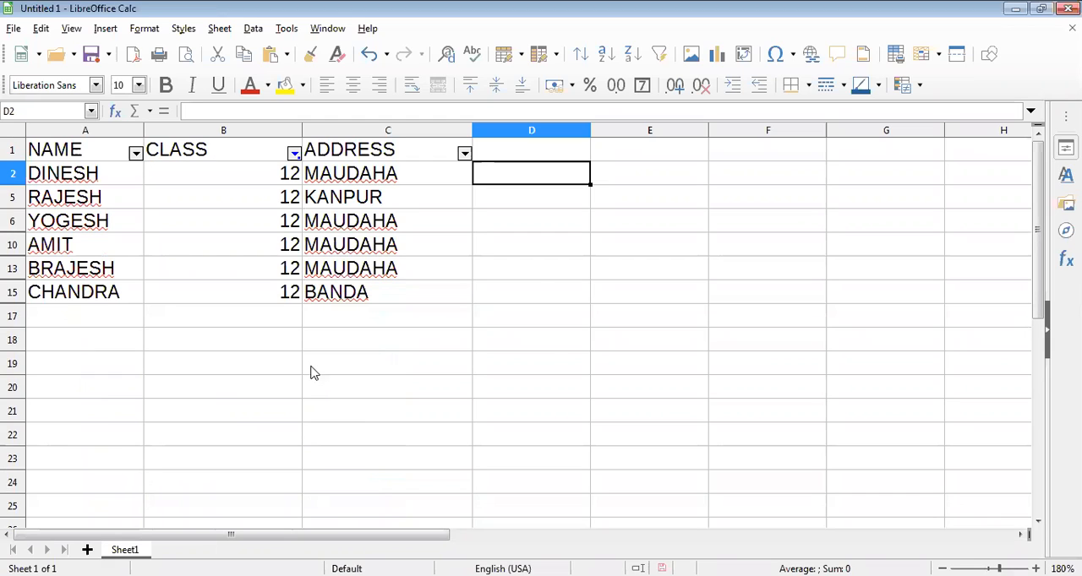
Add class 10 to the CLASS filter so students of classes 10 and 12 are listed.
left_click(294, 154)
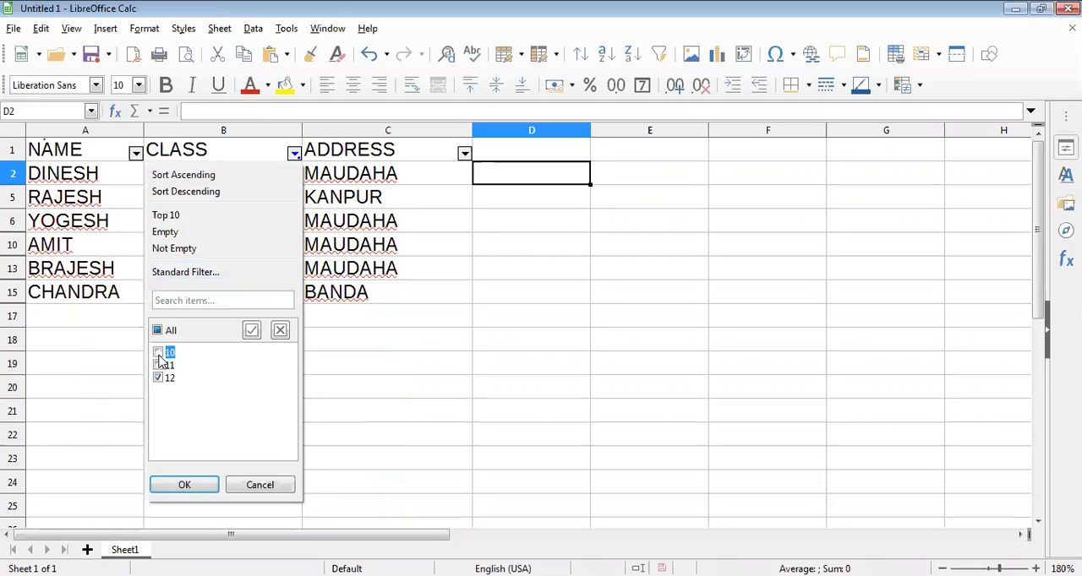
left_click(158, 352)
left_click(185, 485)
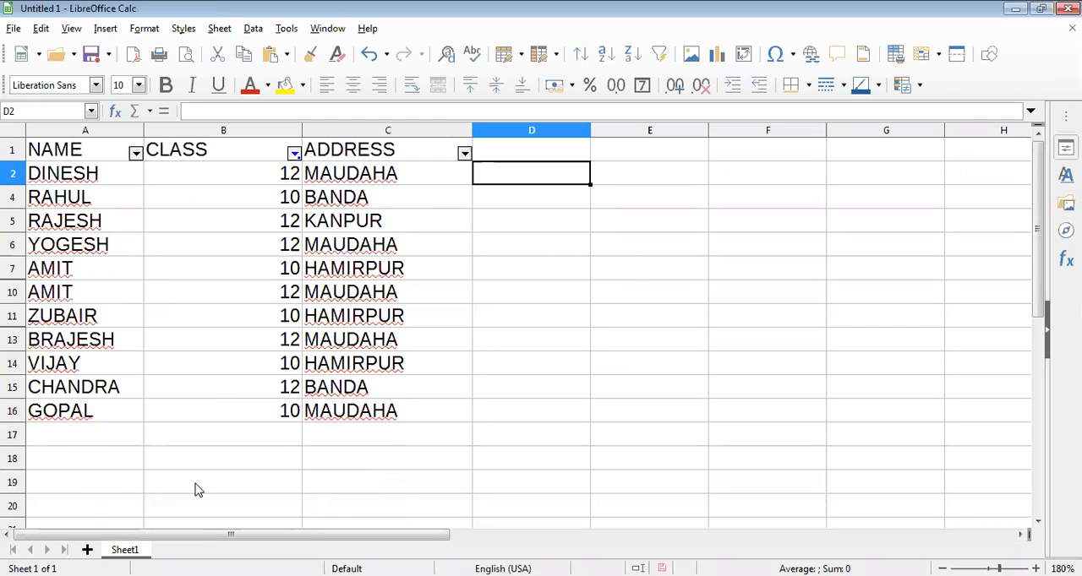
Reset the CLASS filter to all classes and limit the table to class 12 again.
left_click(293, 154)
left_click(164, 351)
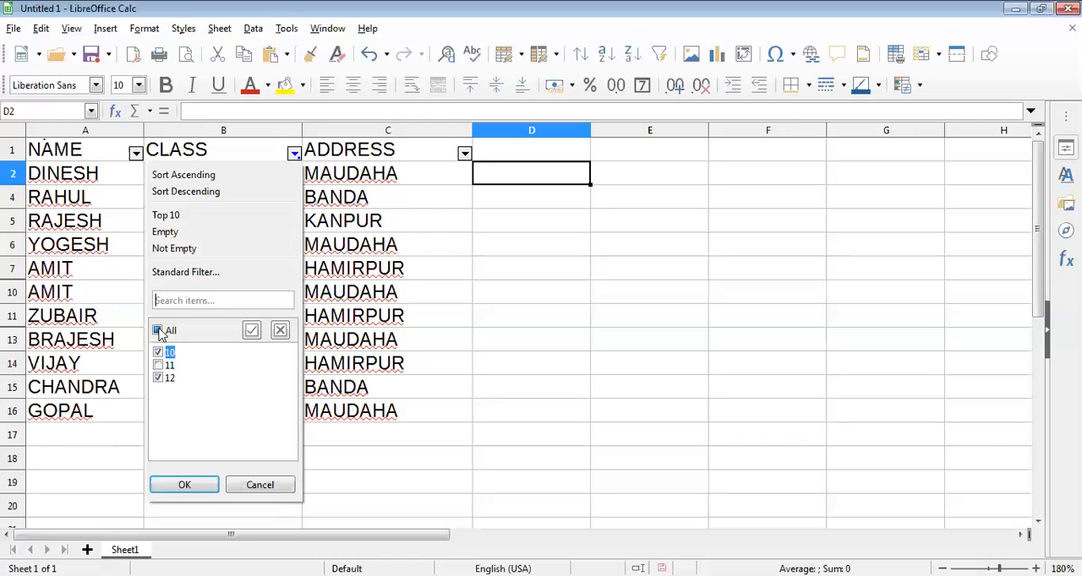
left_click(199, 486)
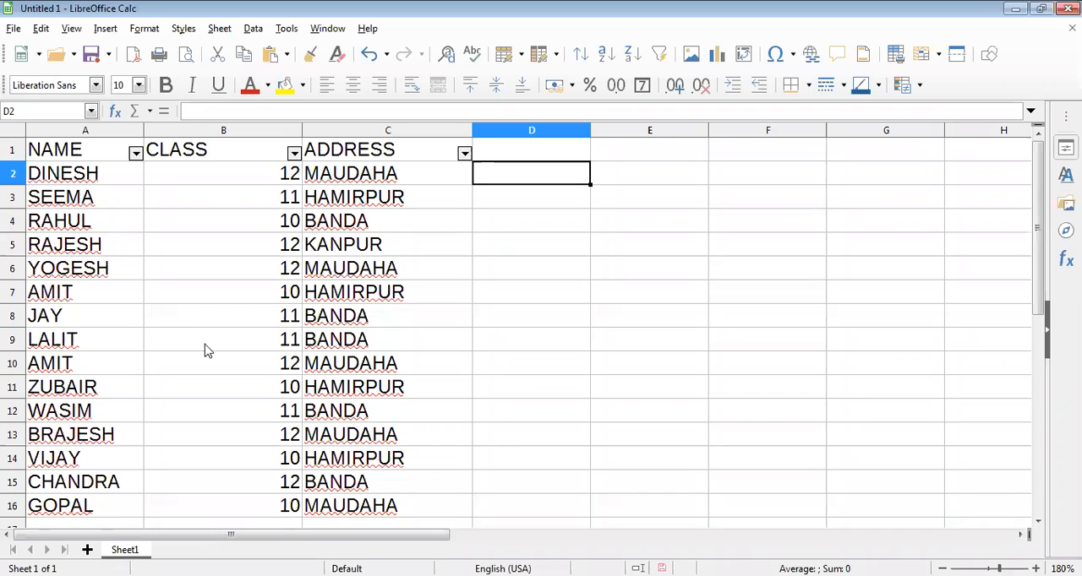
left_click(158, 332)
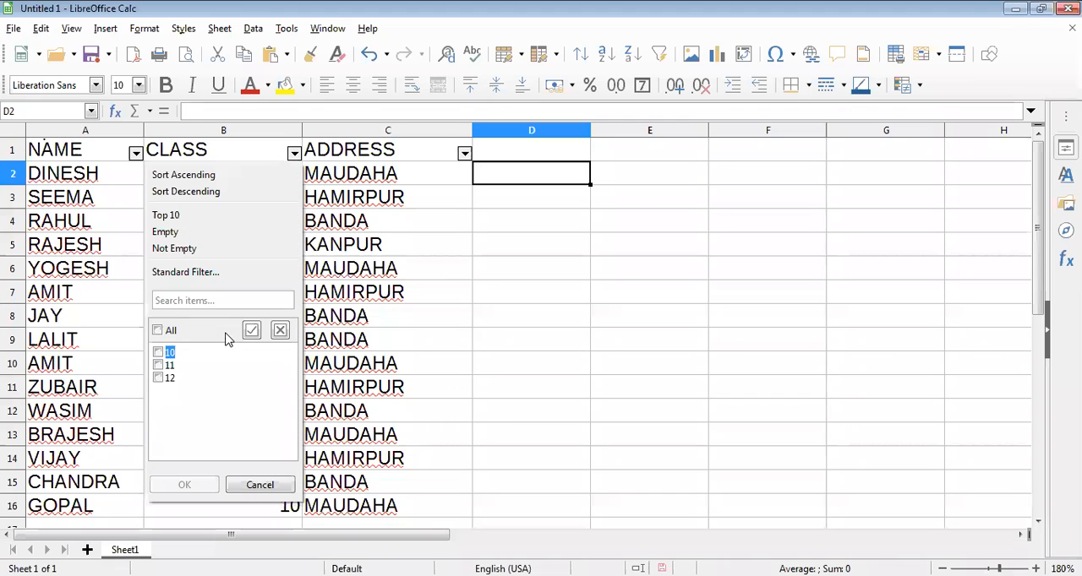
left_click(160, 379)
key("Return")
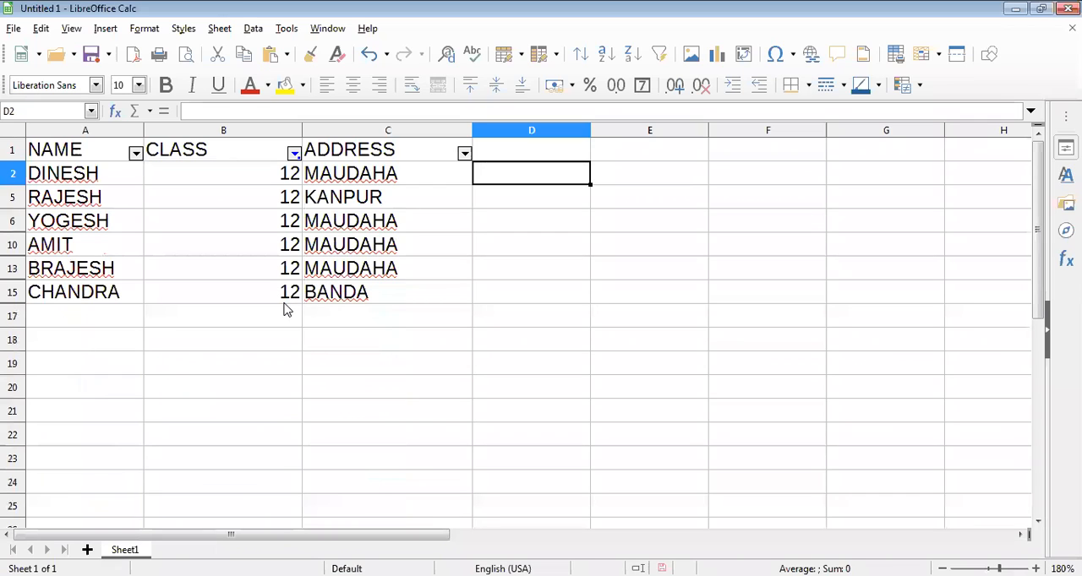
Filter the ADDRESS column to MAUDAHA only, keeping the class 12 filter active.
left_click(464, 154)
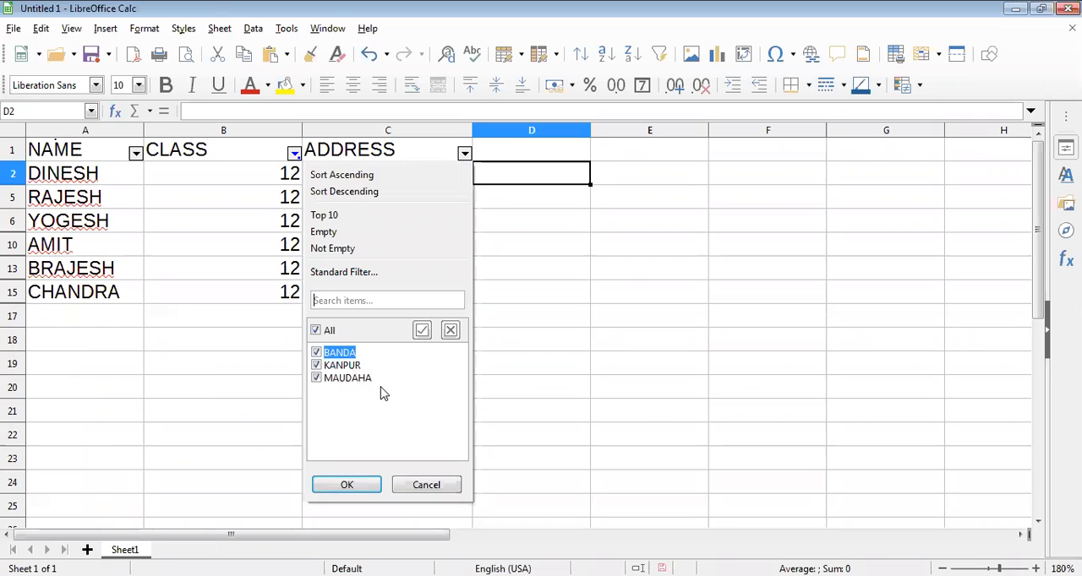
left_click(316, 332)
key("Return")
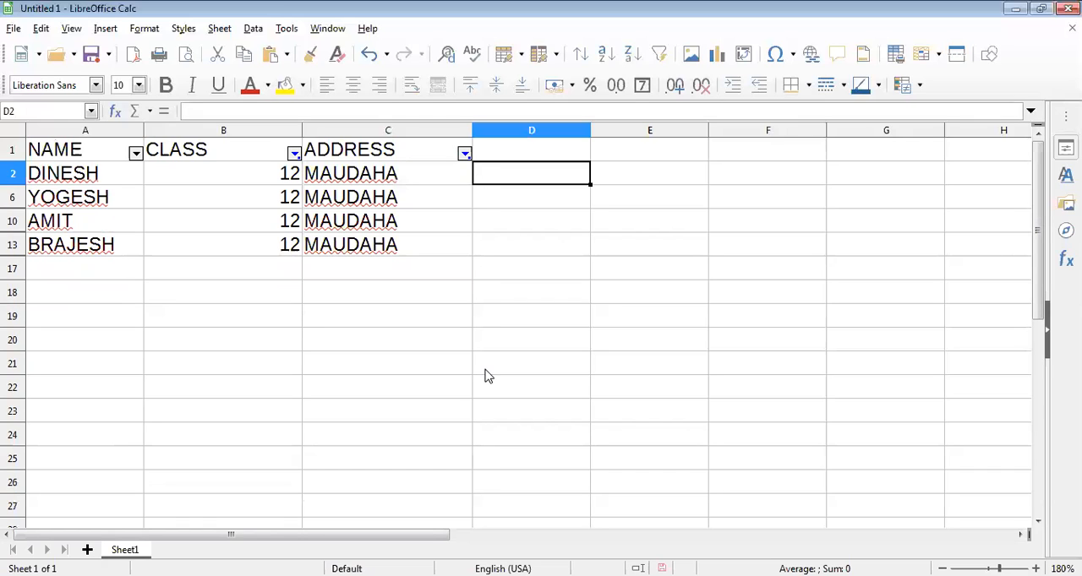
Reset the ADDRESS and CLASS filters so that every student row is listed.
left_click(465, 155)
left_click(314, 331)
left_click(350, 485)
left_click(294, 158)
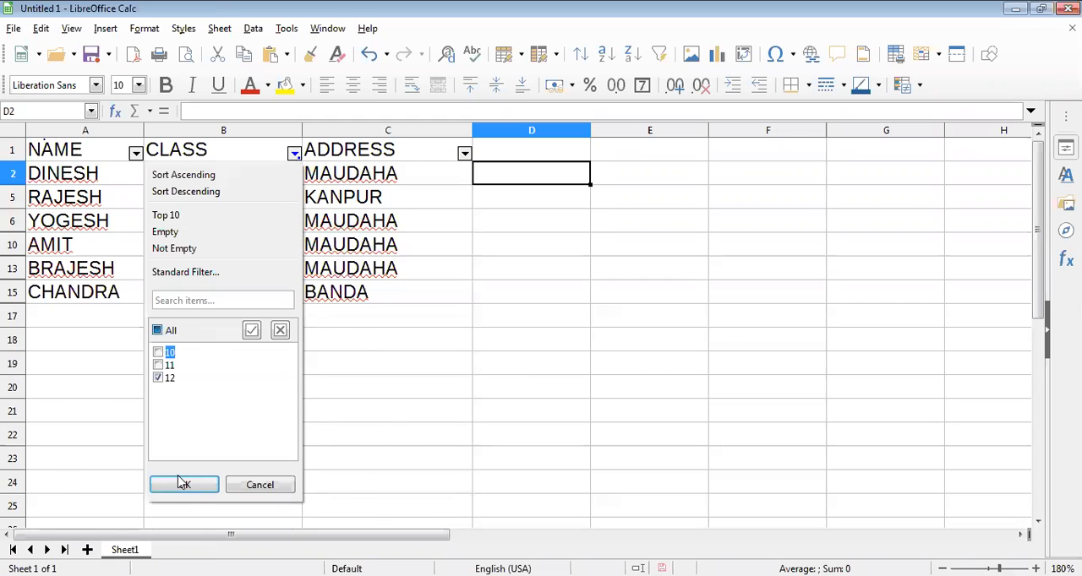
left_click(183, 484)
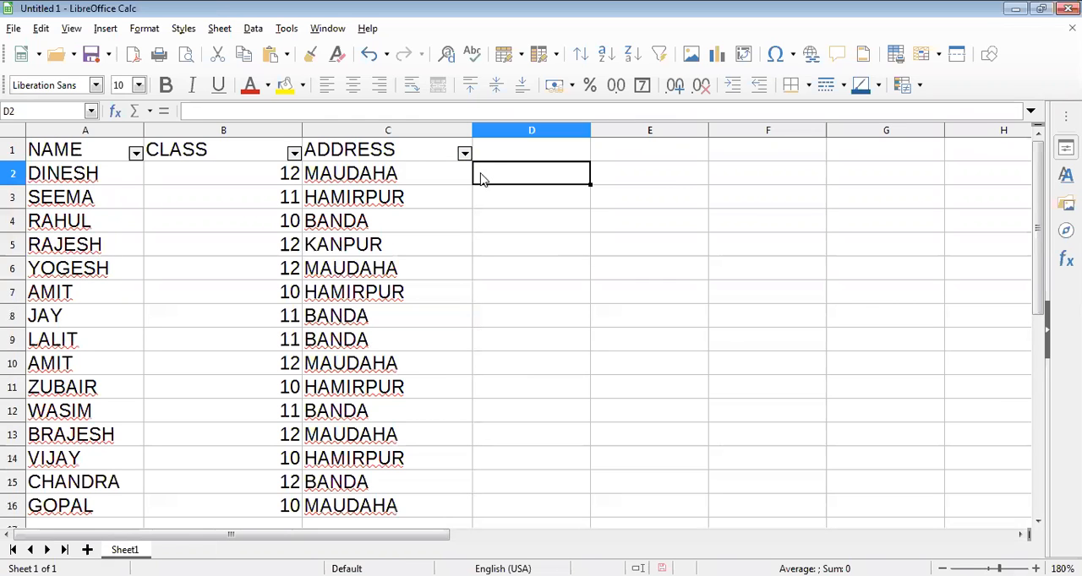
Filter the ADDRESS column to KANPUR only and restore all addresses.
left_click(464, 155)
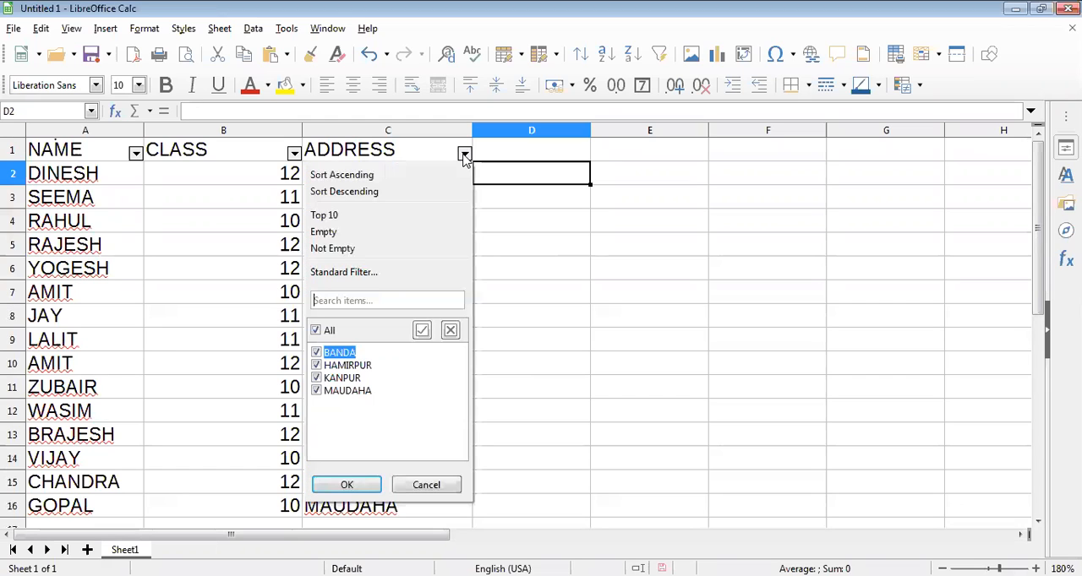
left_click(315, 330)
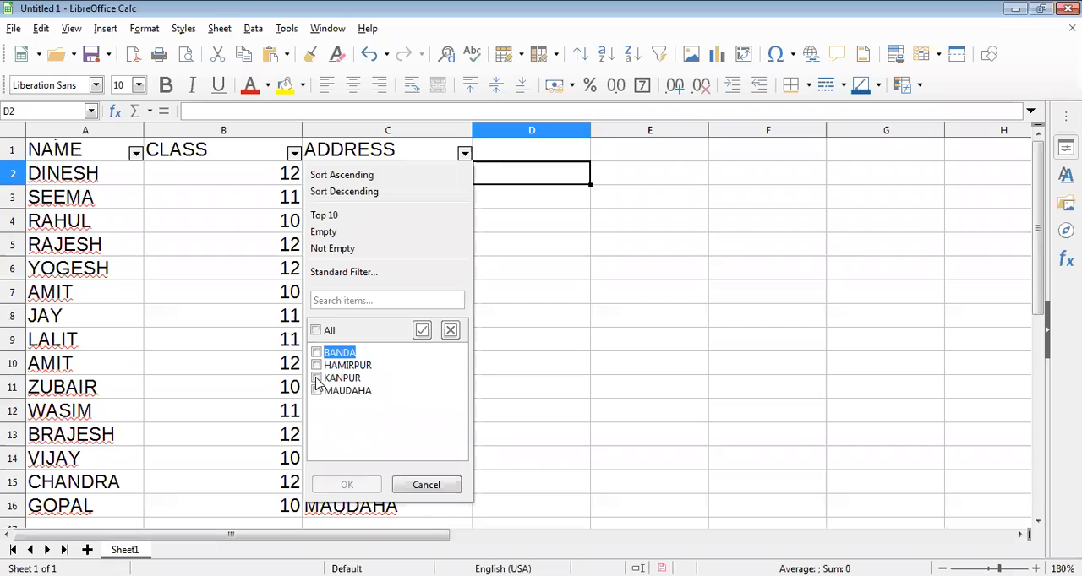
left_click(316, 379)
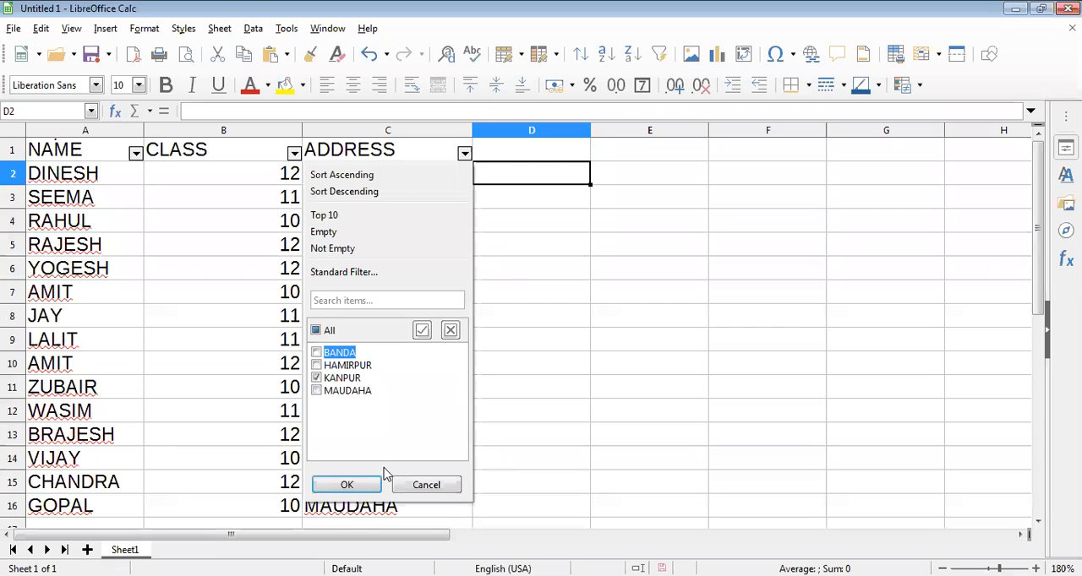
key("Return")
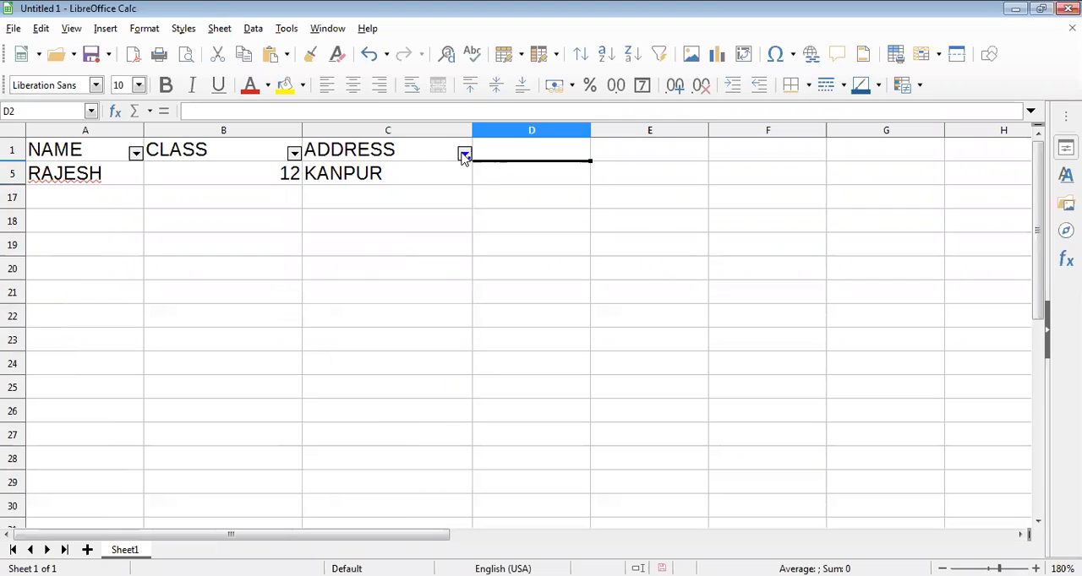
left_click(464, 155)
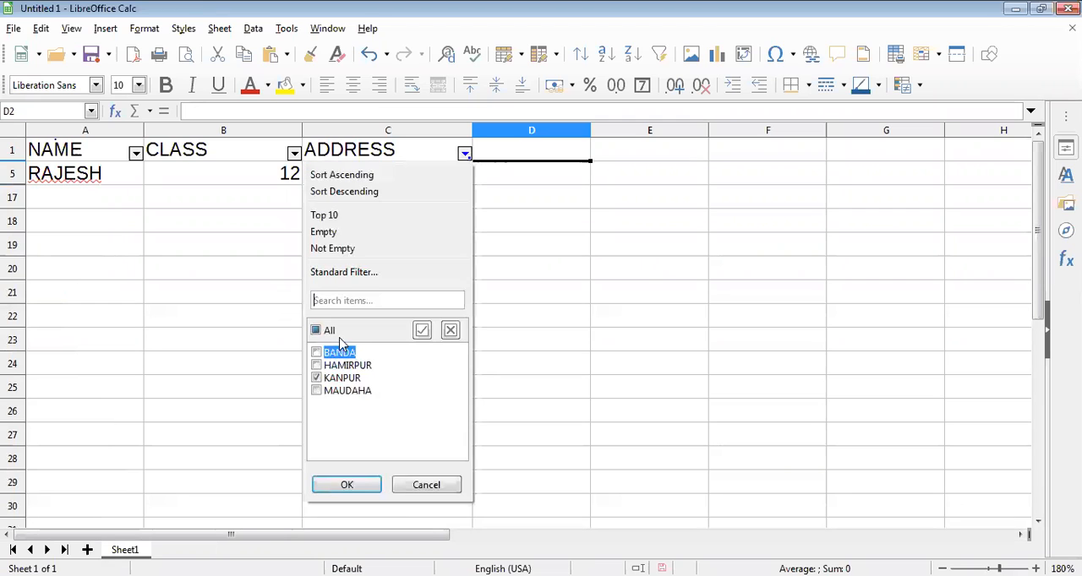
left_click(351, 491)
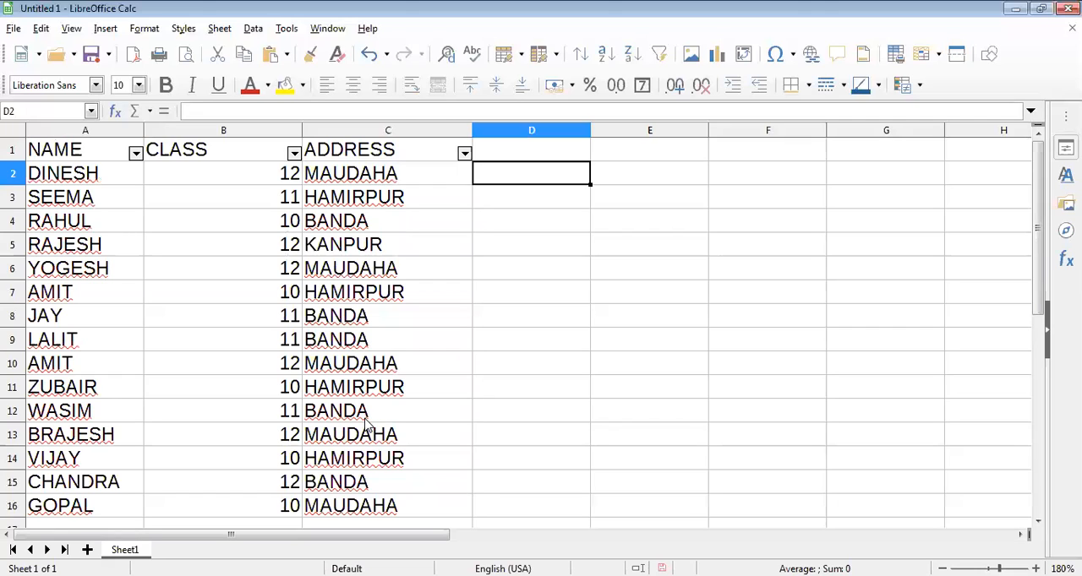
Turn off the AutoFilter on the student table in A1:C16, working from cell A1.
left_click(93, 161)
left_click(387, 422, "shift")
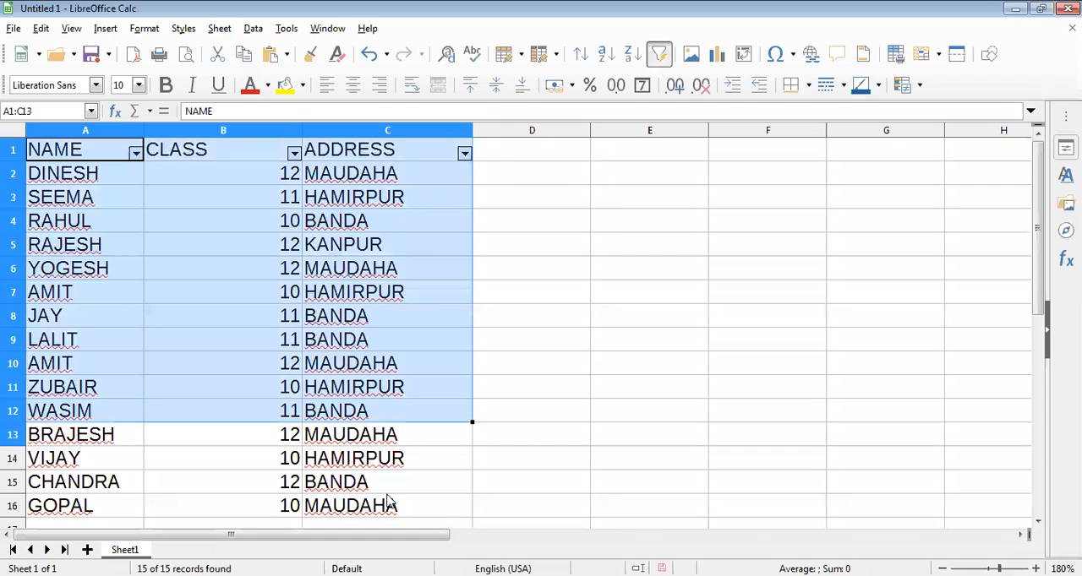
left_click(387, 505, "shift")
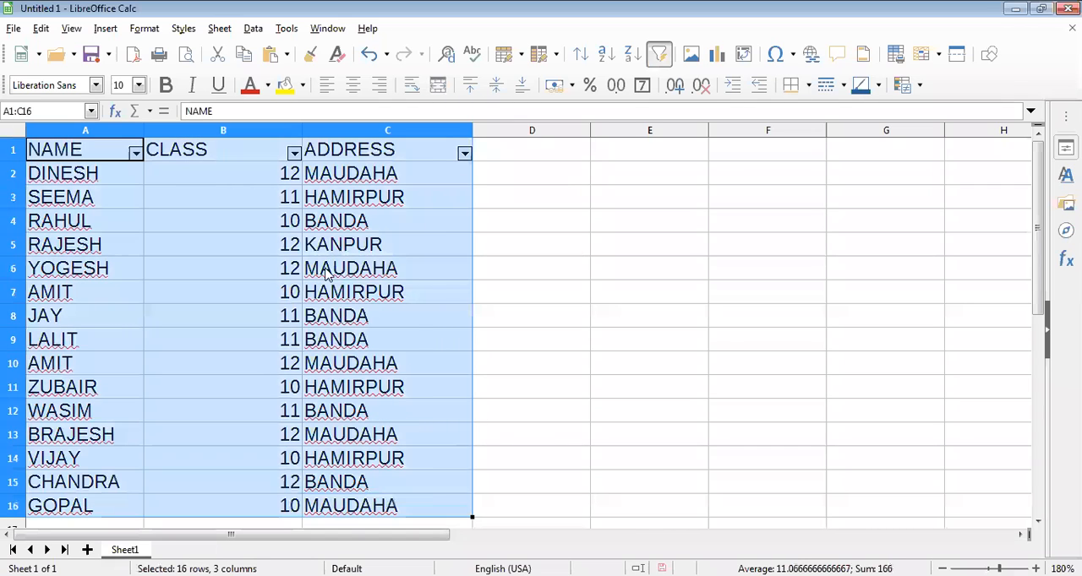
left_click(95, 158)
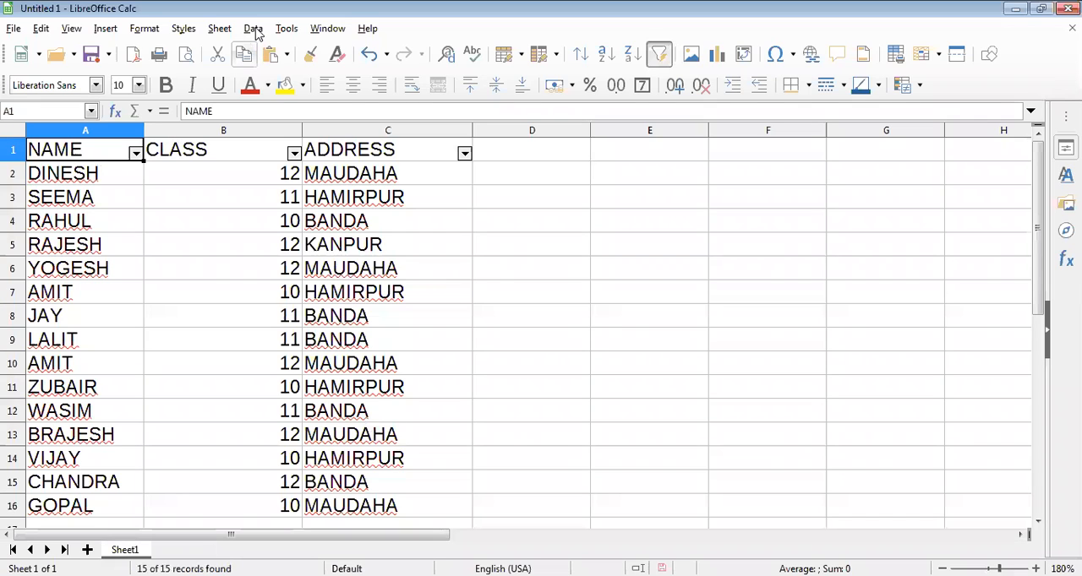
left_click(255, 29)
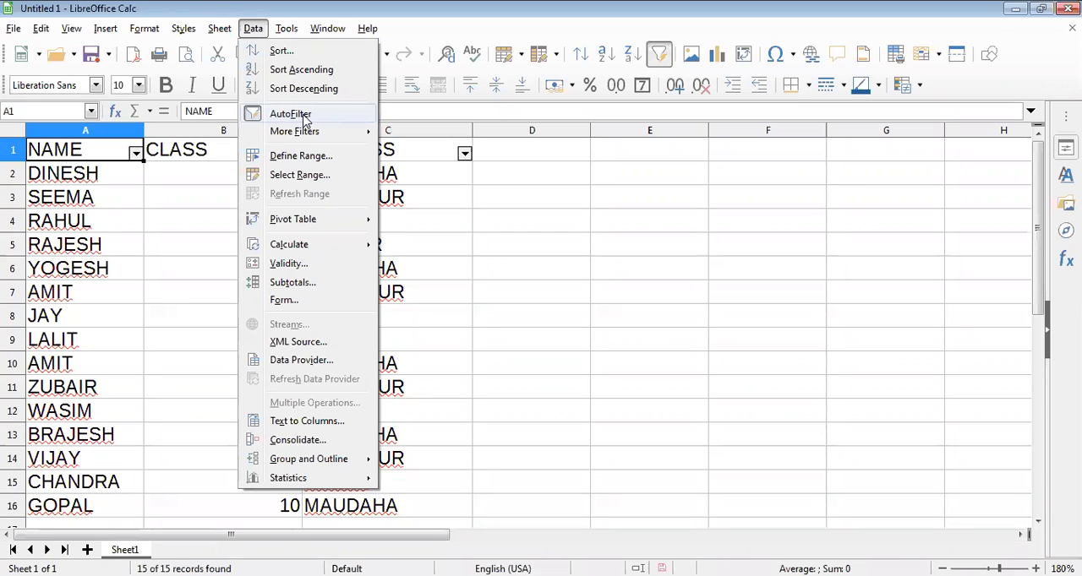
key("Escape")
key("ctrl+shift+l")
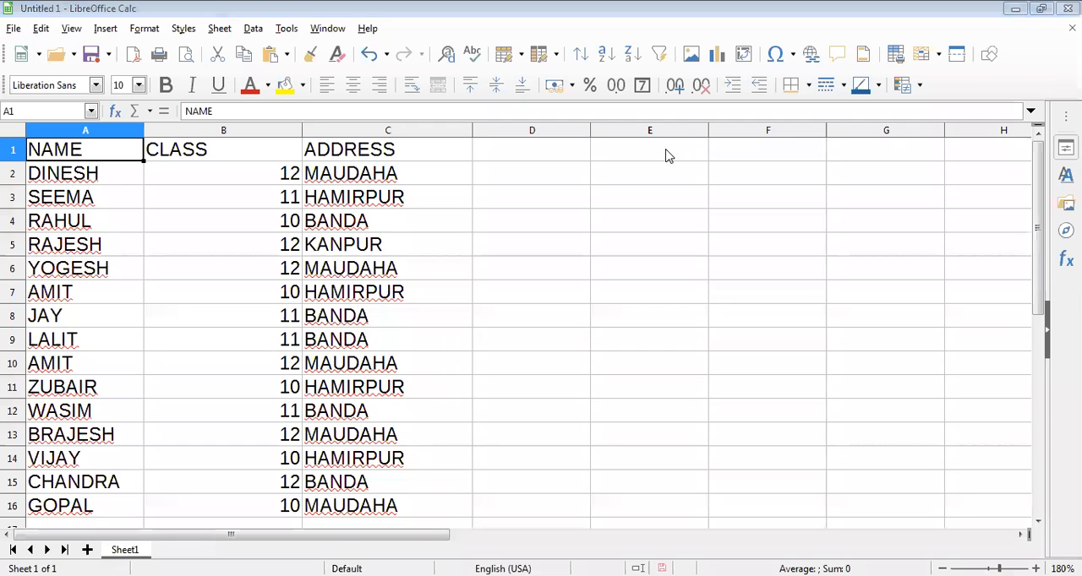
left_click(248, 156)
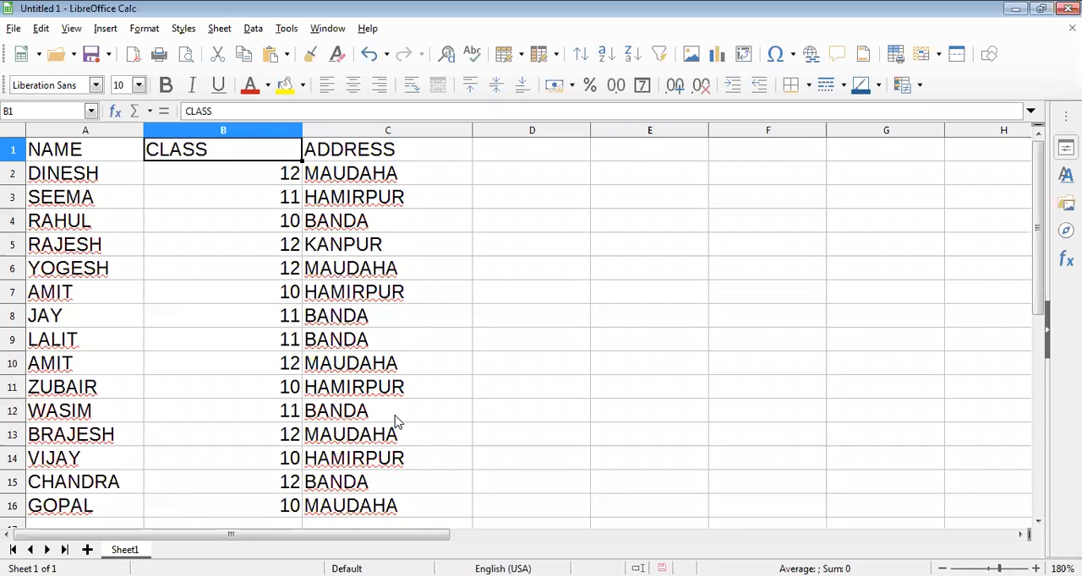
key("Right")
key("Right")
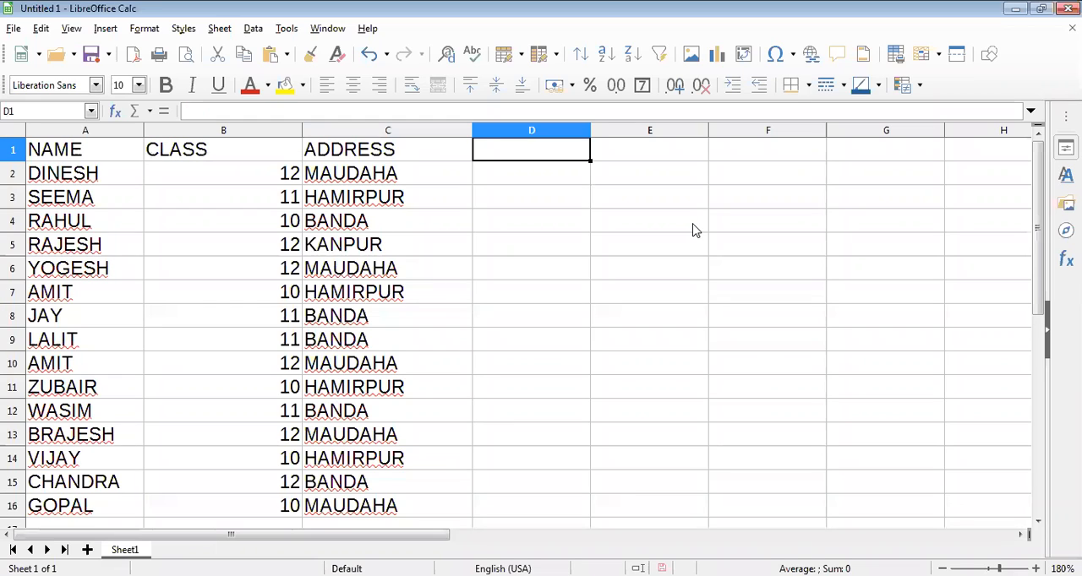
Add a MARKS column heading in D1 and enter 45, 58 and 62 in D2:D4.
type("MAR")
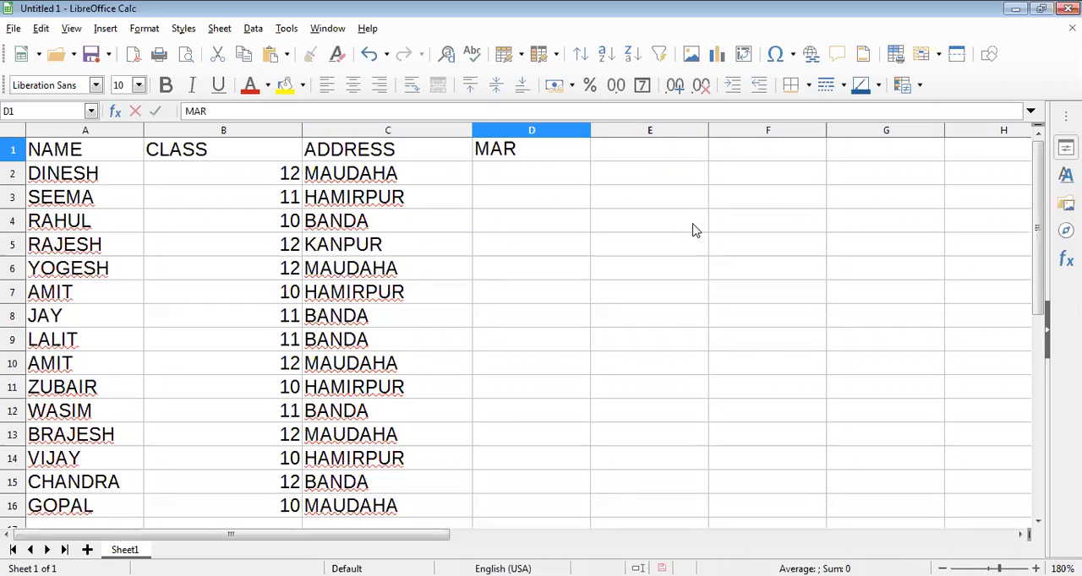
type("KS")
key("Return")
type("45")
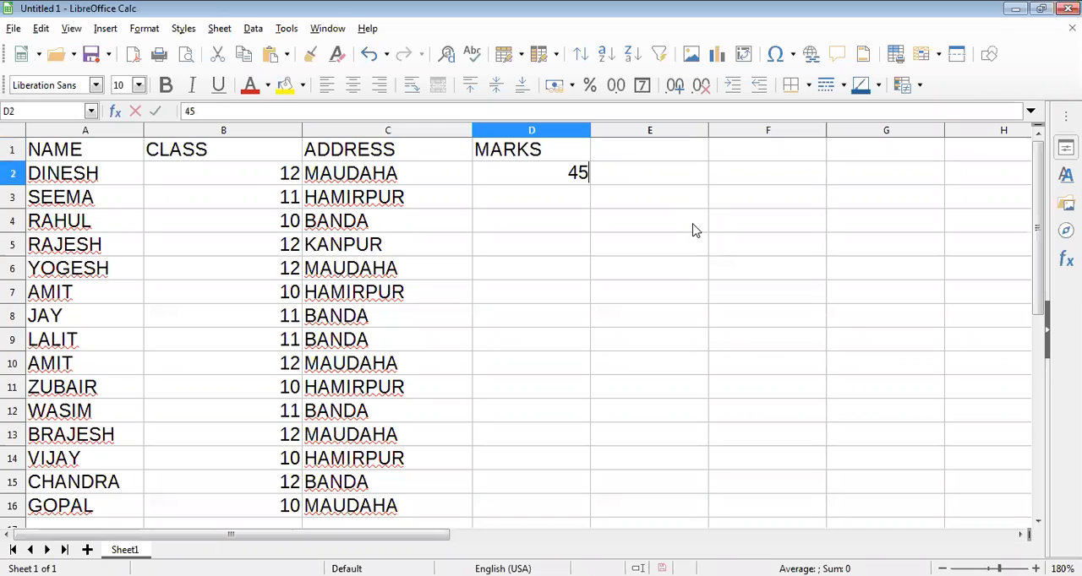
key("Return")
type("58")
key("Return")
type("62")
Enter the marks 99, 48, 10, 65, 48 and 58 in D5:D10.
key("Return")
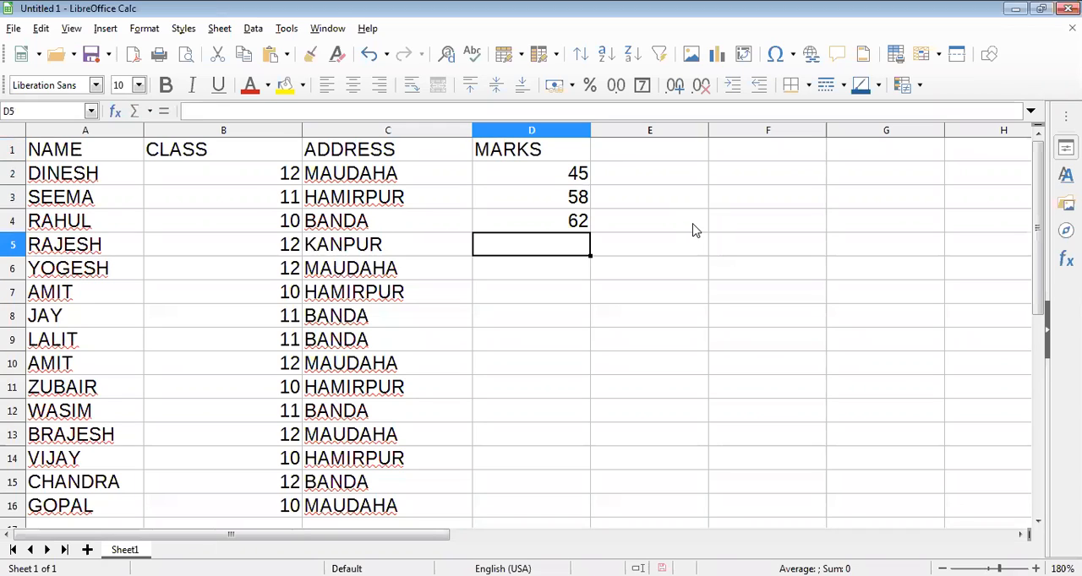
type("99")
key("Return")
type("48")
key("Return")
type("10")
key("Return")
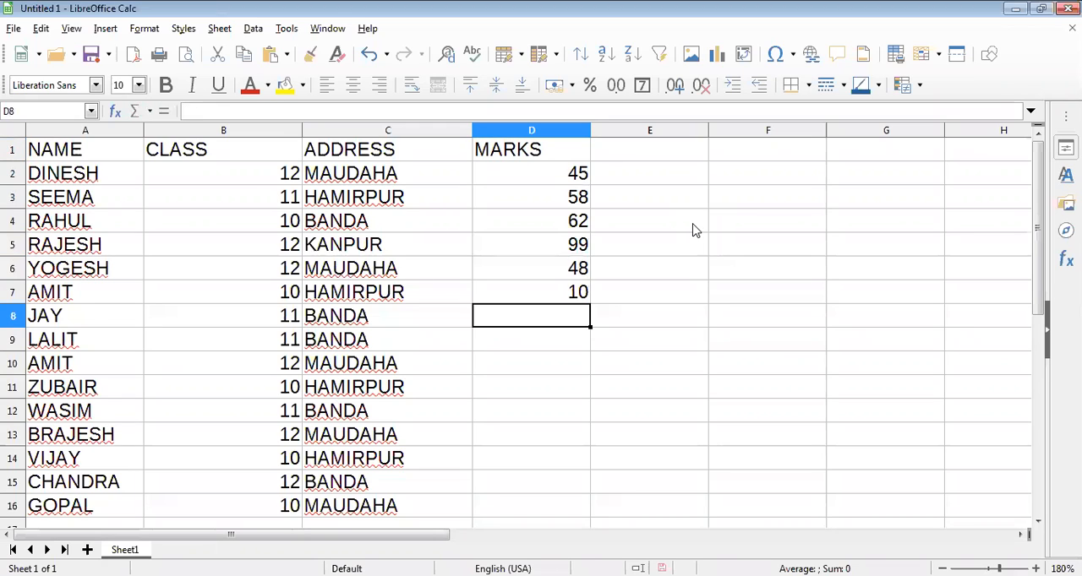
type("65")
Complete the MARKS column by entering 65, 47, 26, 98, 47 and 50 in D11:D16.
key("Return")
type("48")
key("Return")
type("58")
key("Return")
type("6")
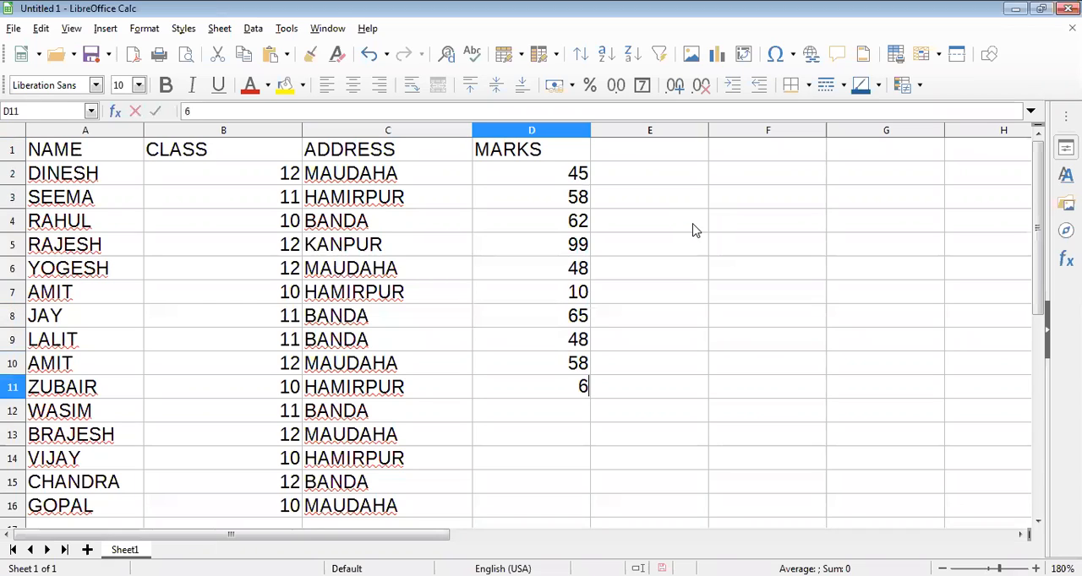
type("5")
key("Return")
type("47")
key("Return")
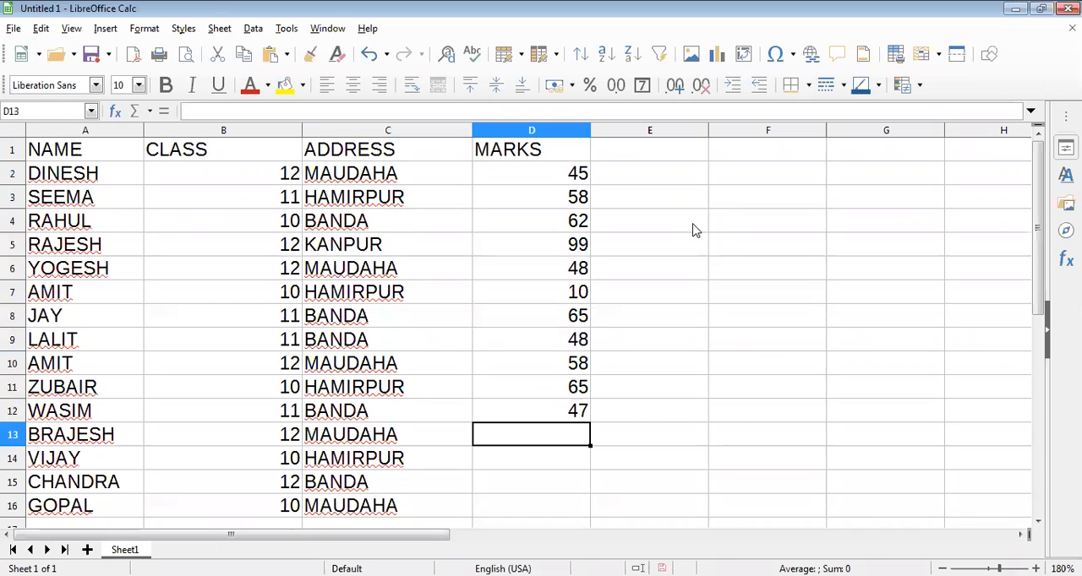
type("26")
key("Return")
type("98")
key("Return")
type("47")
key("Return")
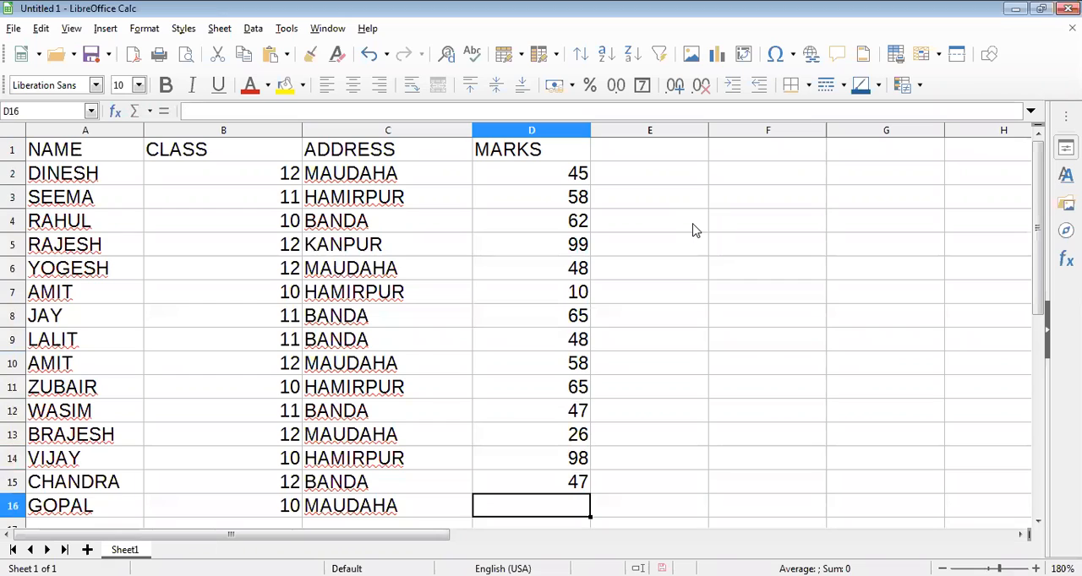
type("50")
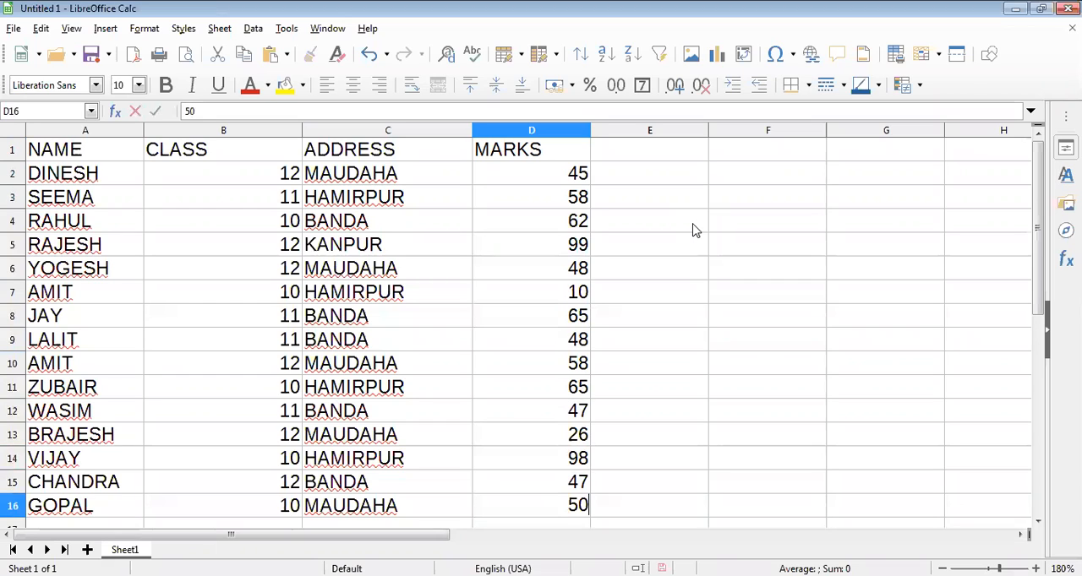
left_click(423, 203)
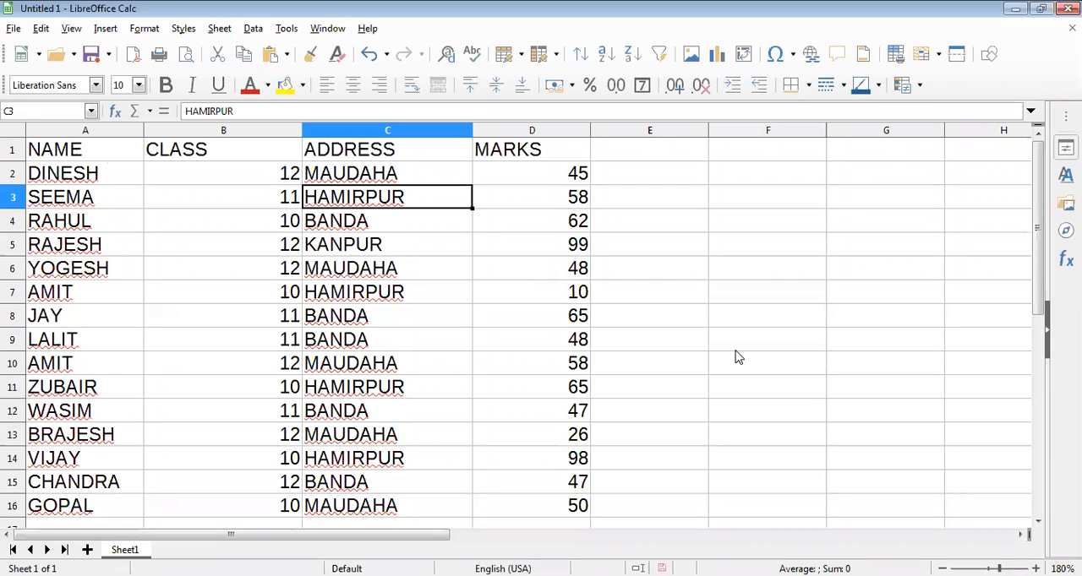
Select the whole student table A1:D16, including the headings and the MARKS column.
left_click_drag(104, 152, 268, 191)
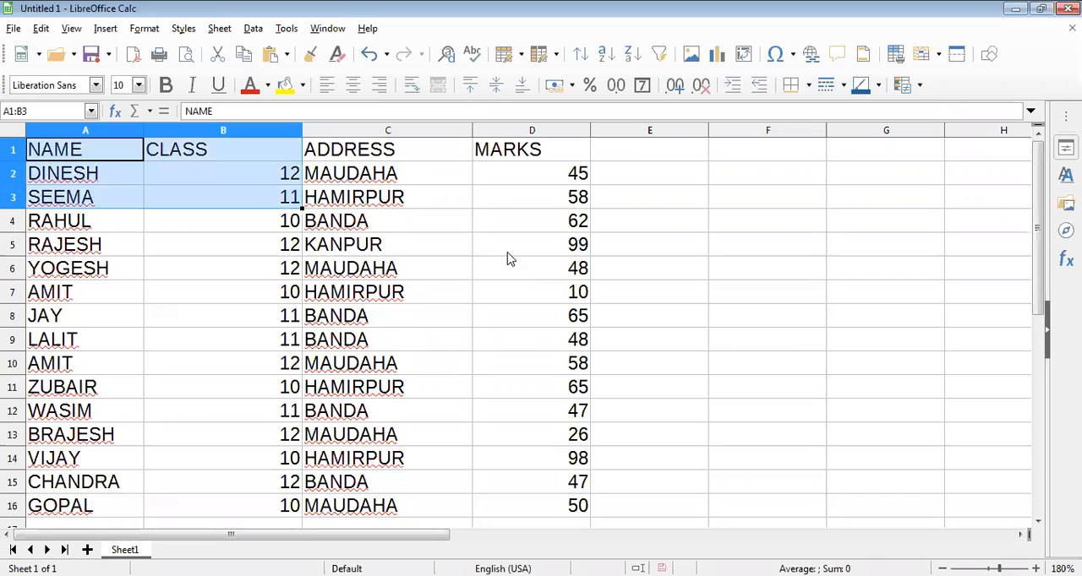
left_click(531, 343, "shift")
left_click(532, 487, "shift")
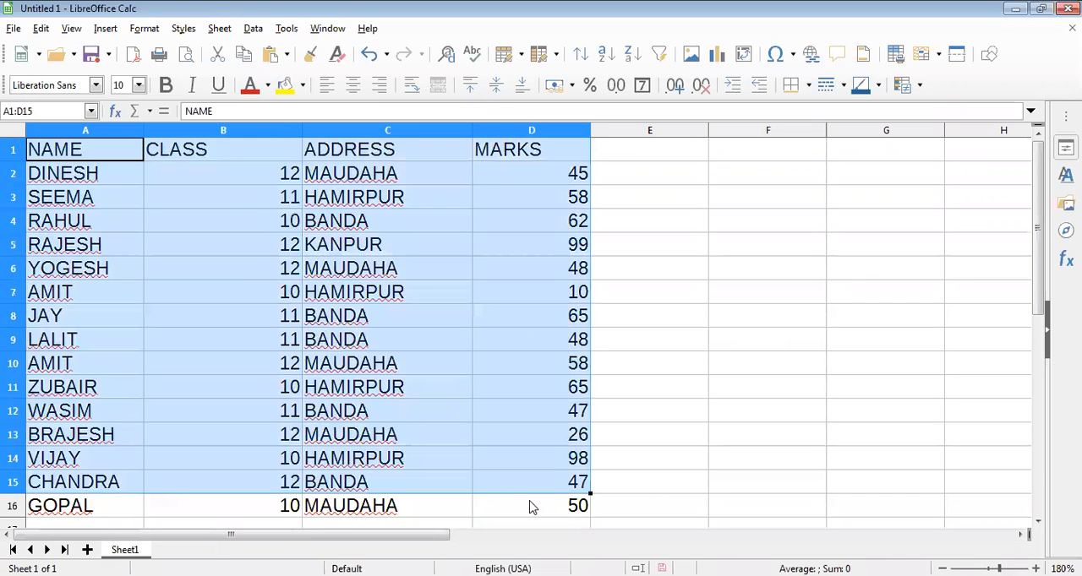
left_click(531, 507, "shift")
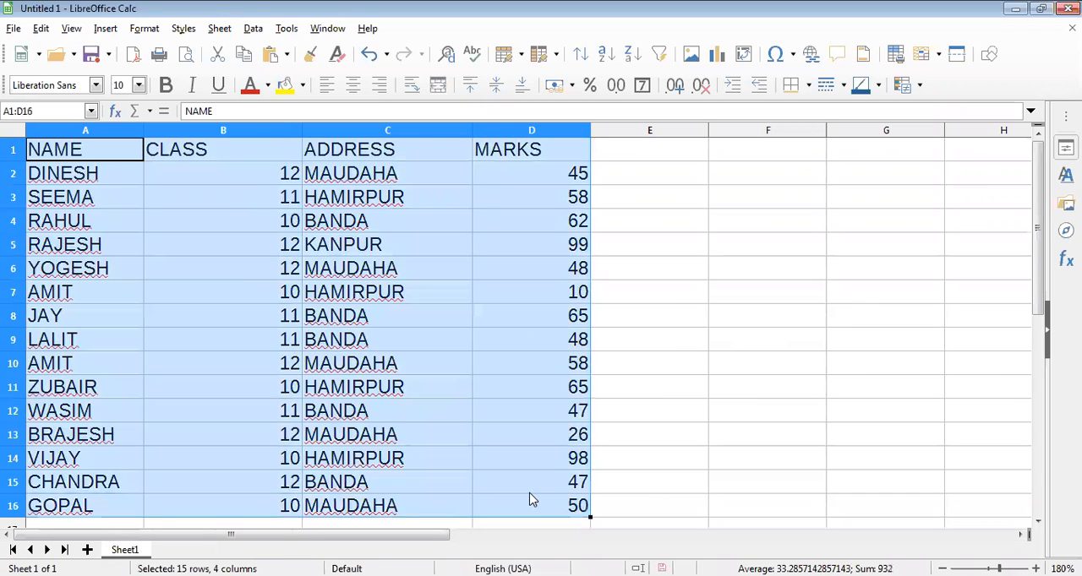
left_click(254, 28)
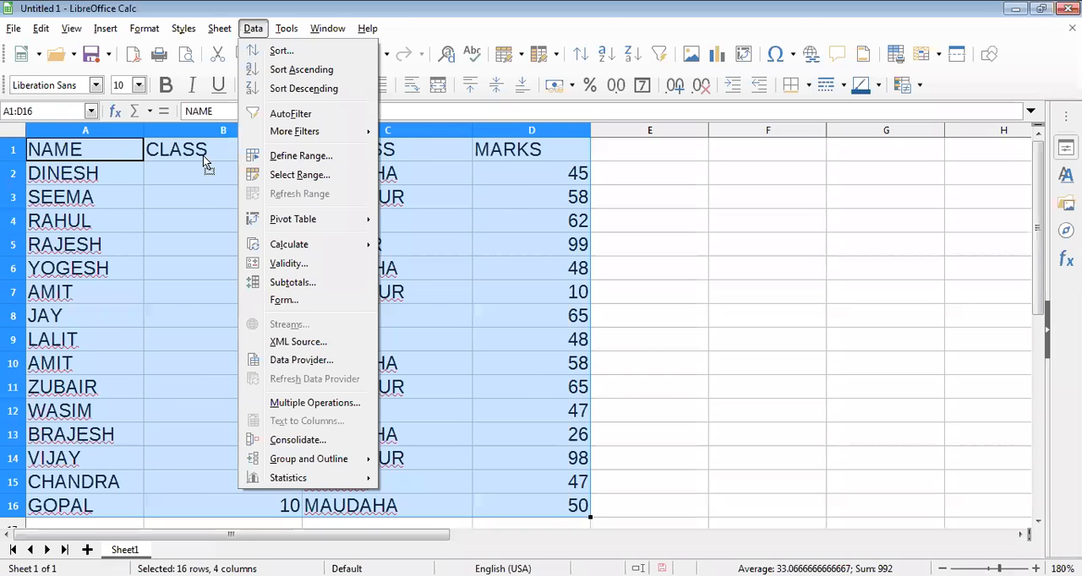
left_click(223, 173)
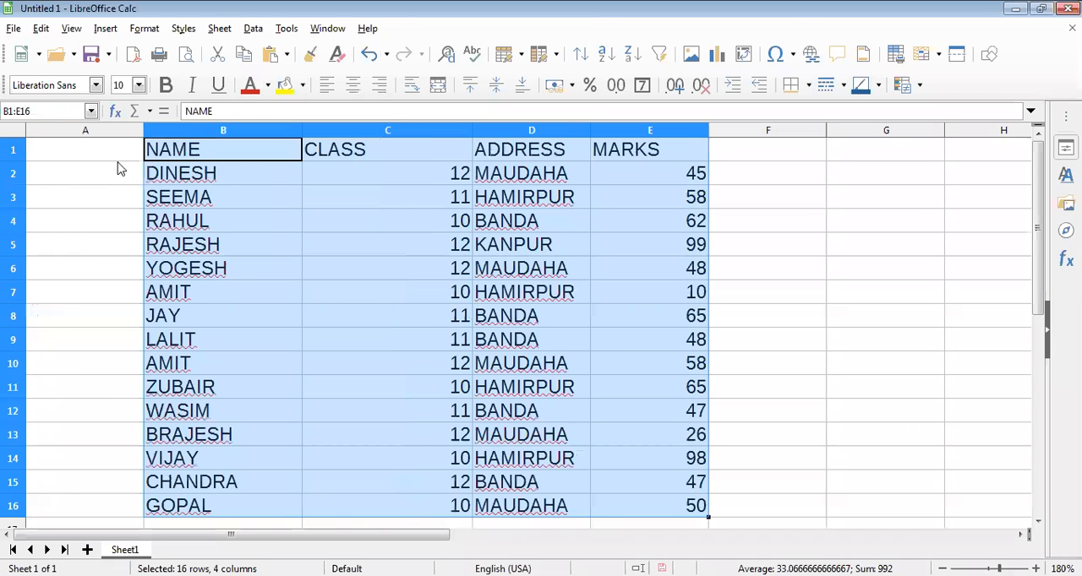
key("ctrl+z")
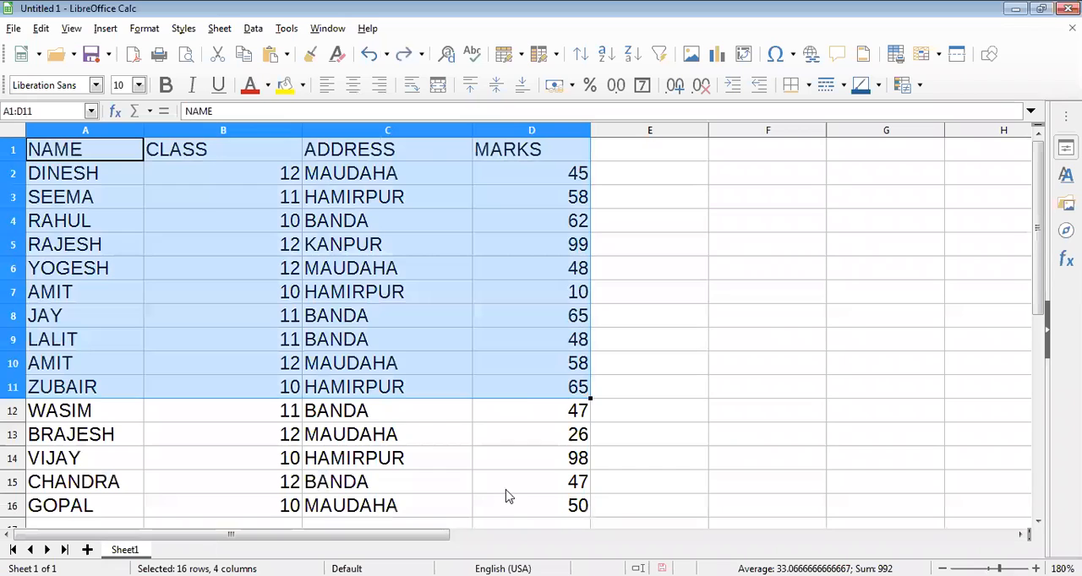
Examine the columns offered as the first sort key for the table against the headings in A1:D1, leaving without sorting.
left_click(254, 29)
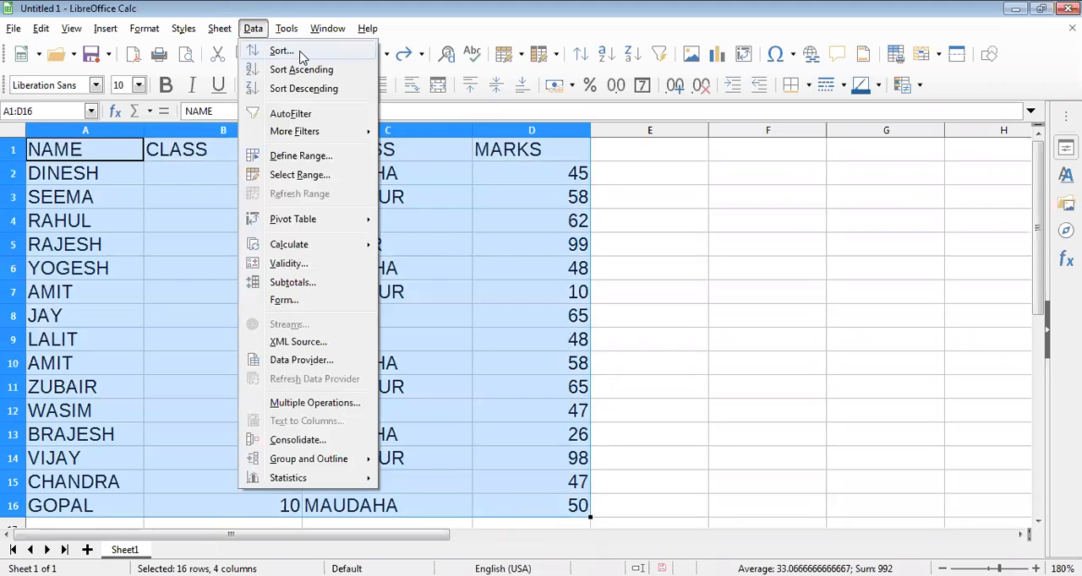
left_click(301, 56)
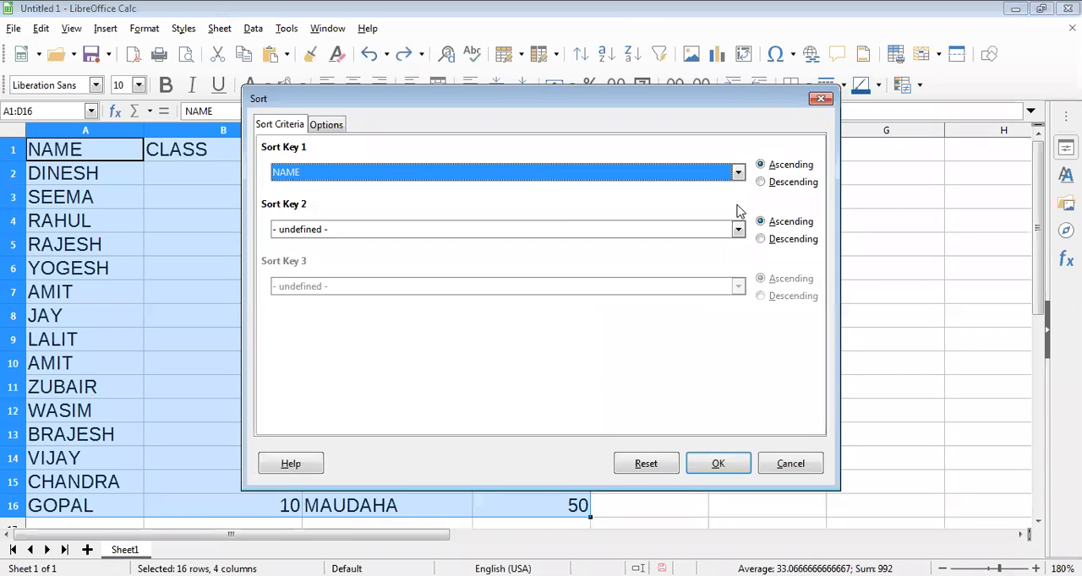
left_click(721, 178)
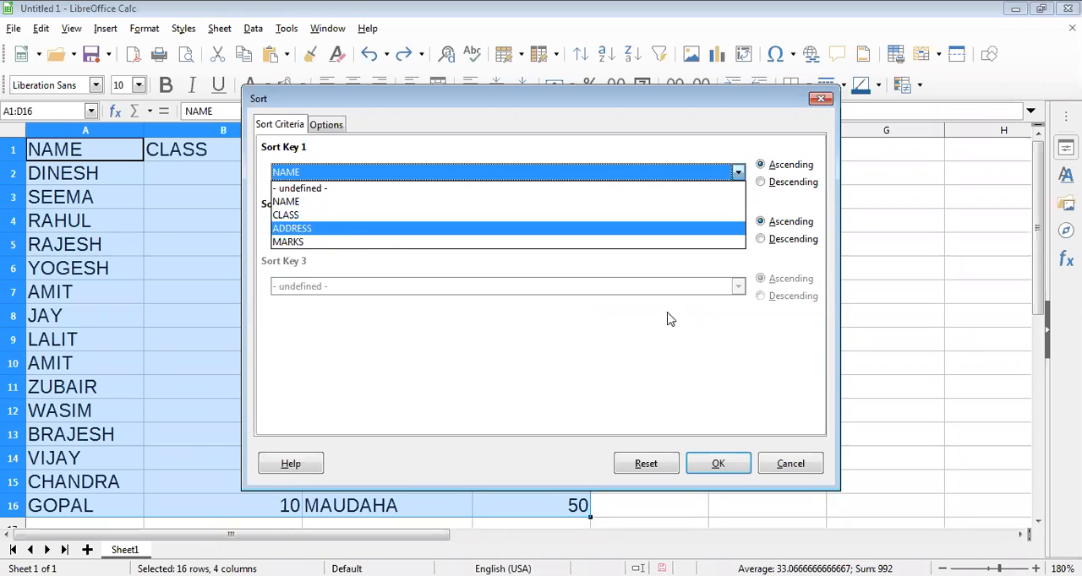
left_click(782, 455)
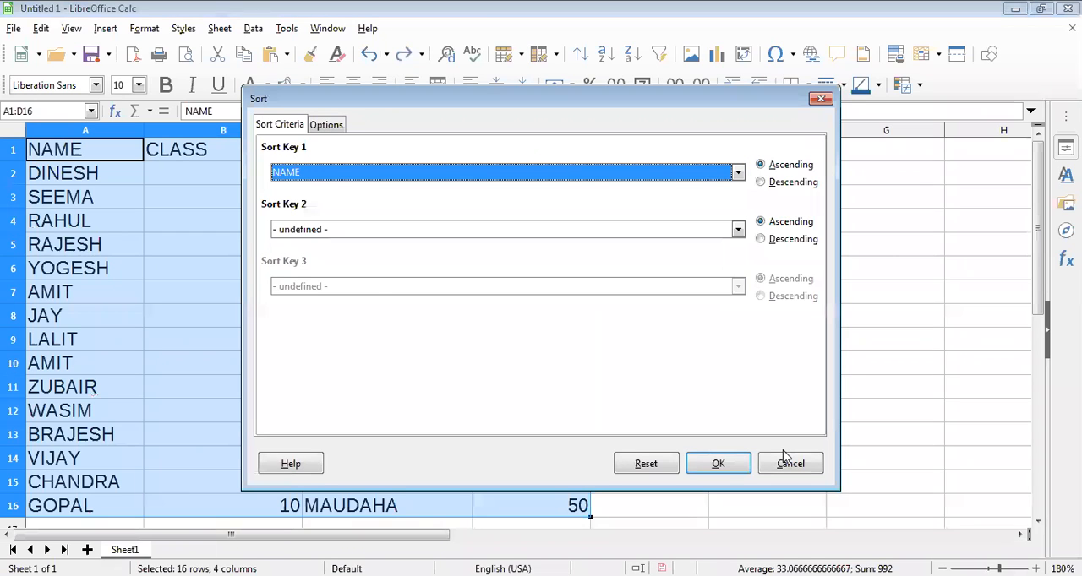
left_click(170, 191)
left_click_drag(120, 151, 522, 152)
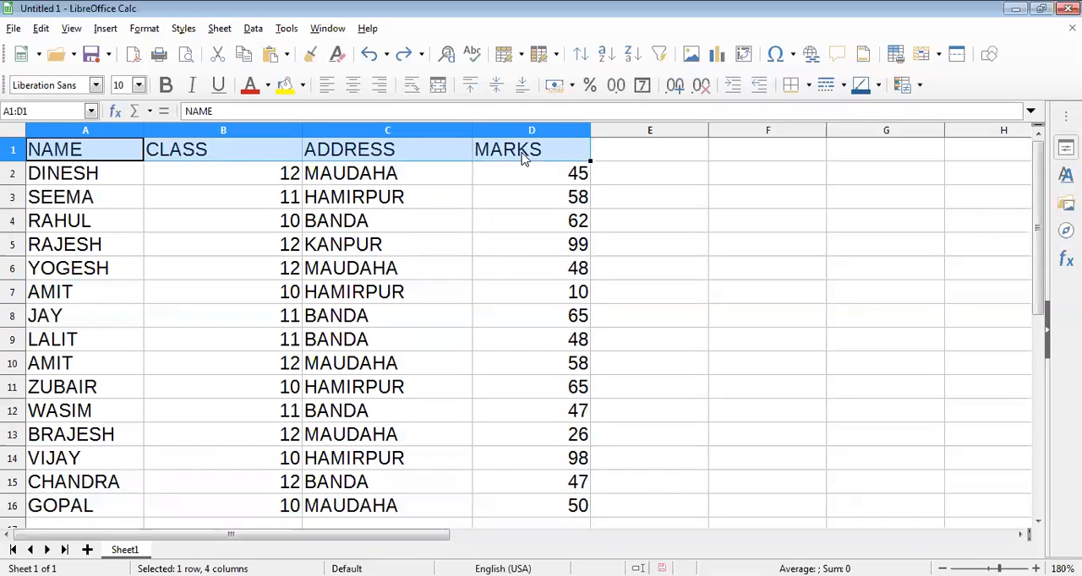
left_click(355, 222)
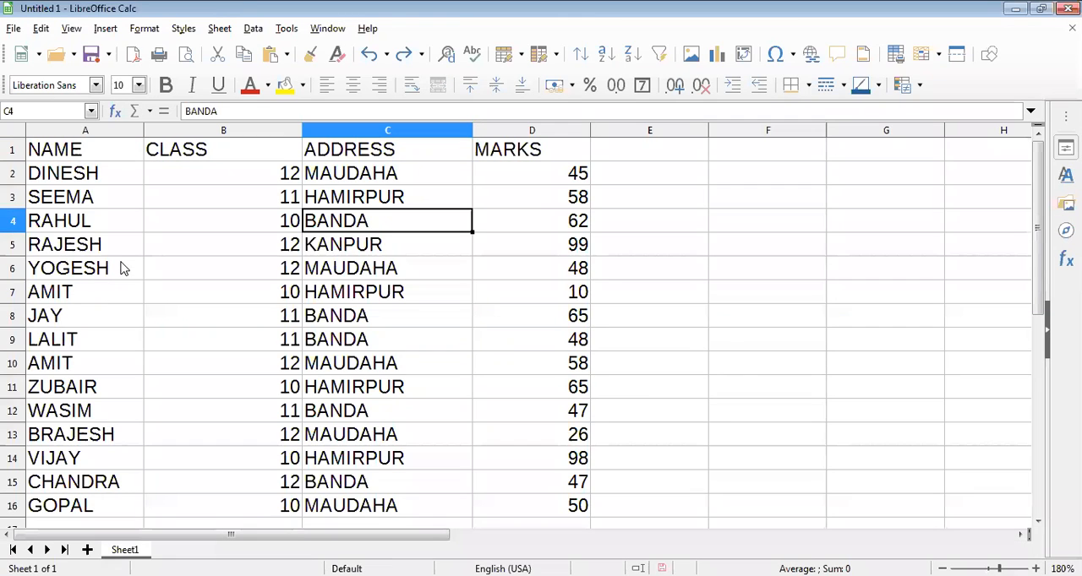
Replace the student name in A10, which duplicates the one in A7, with a different first name.
left_click(89, 300)
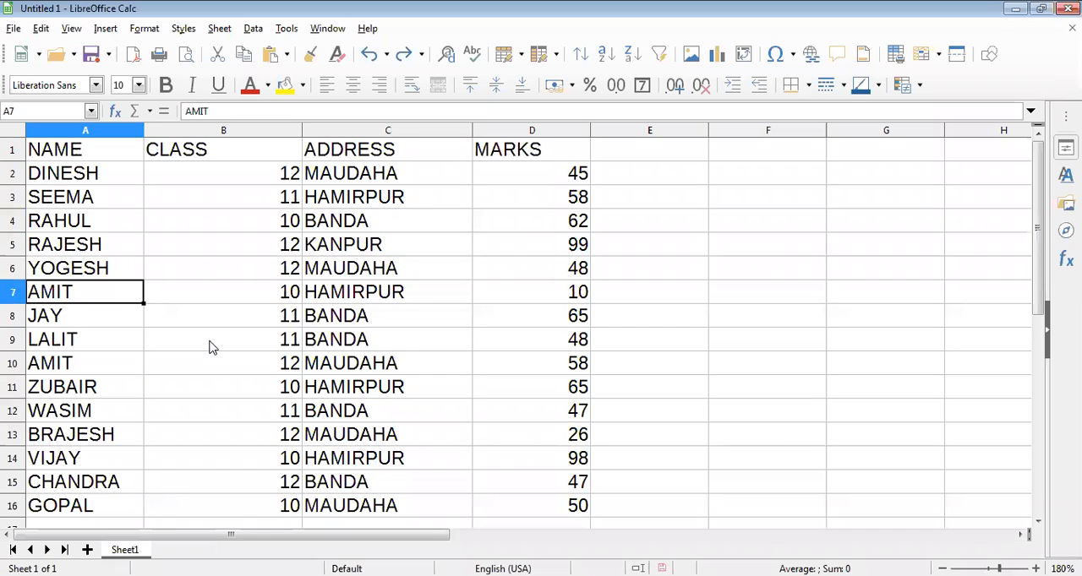
left_click(91, 368)
type("AJAY")
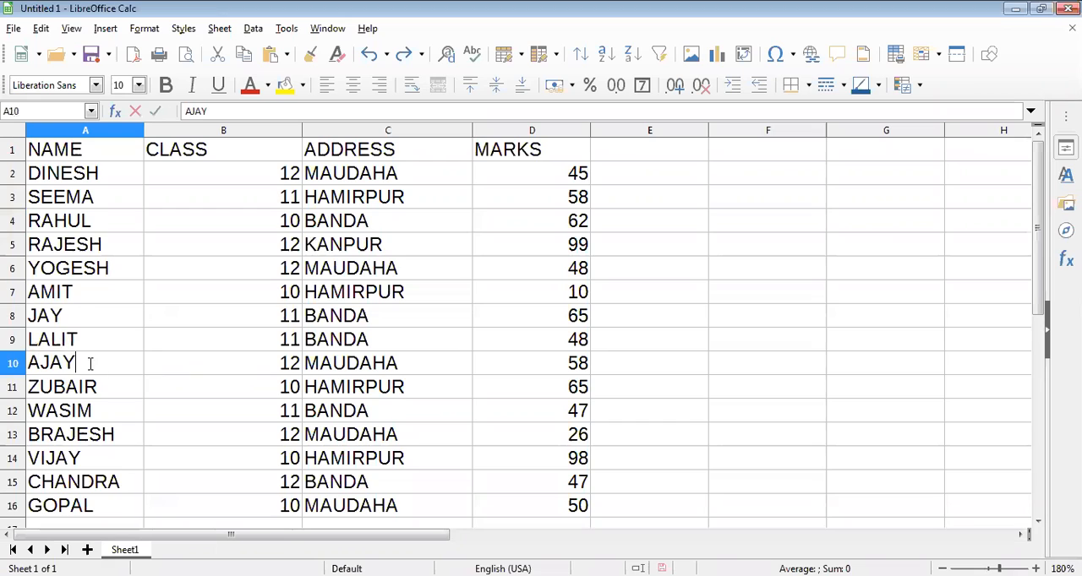
left_click(82, 297)
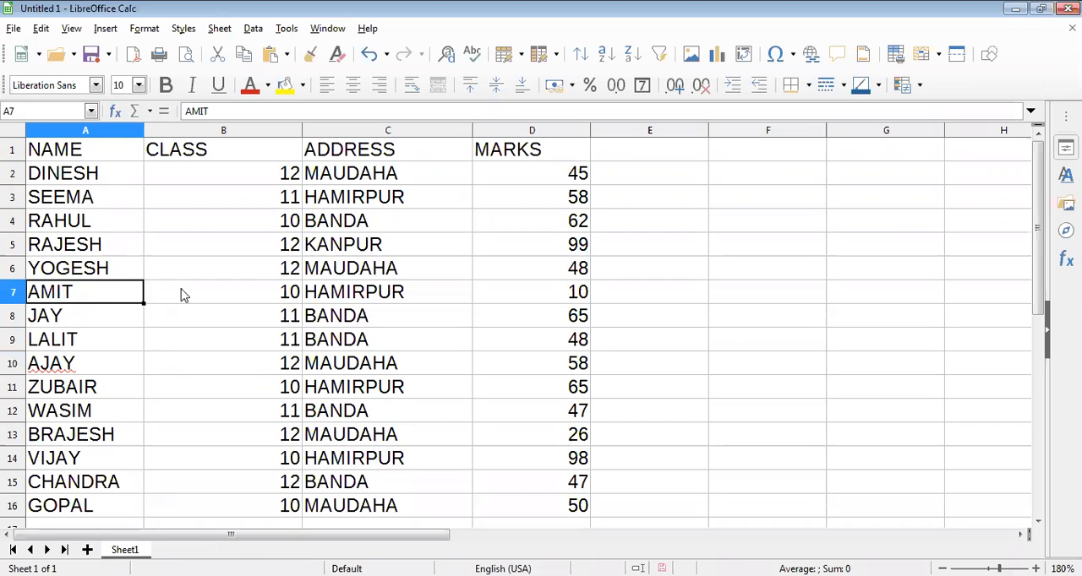
Compare the student records in A7:D7 and A5:D5 by selecting each one across all four columns.
left_click_drag(100, 295, 545, 296)
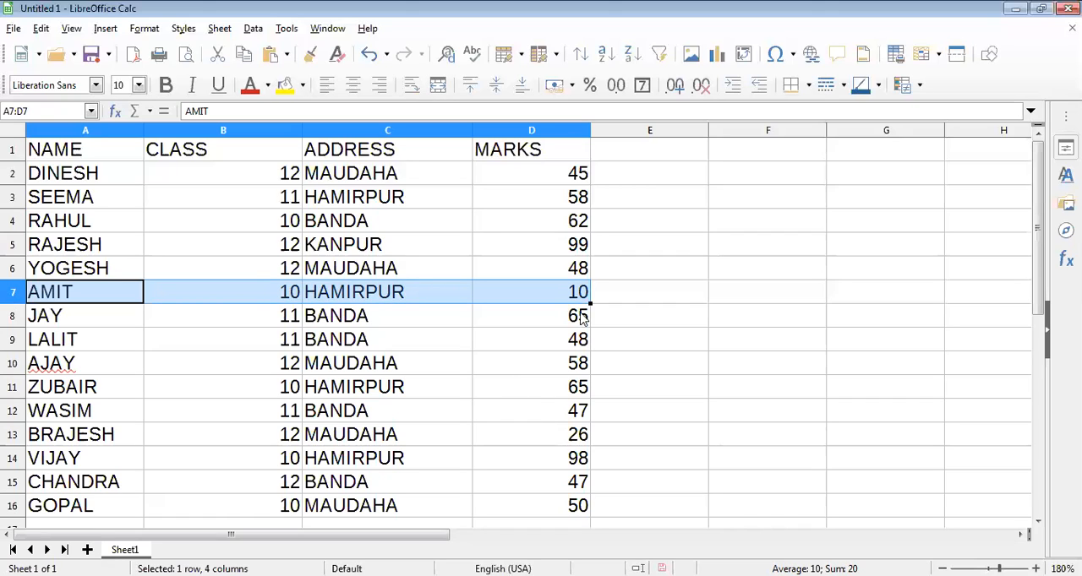
left_click(571, 247)
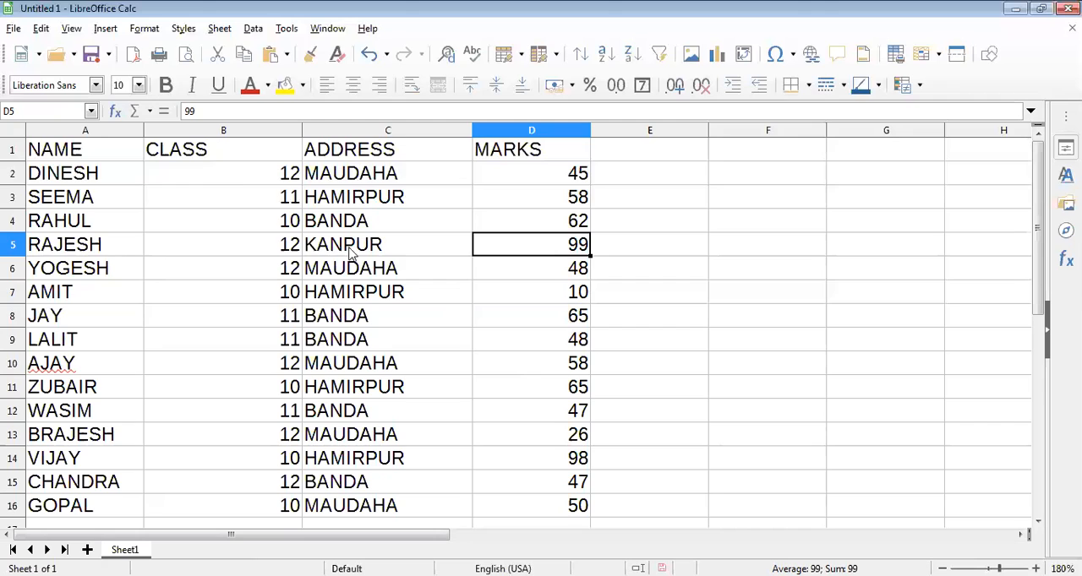
left_click(118, 252, "shift")
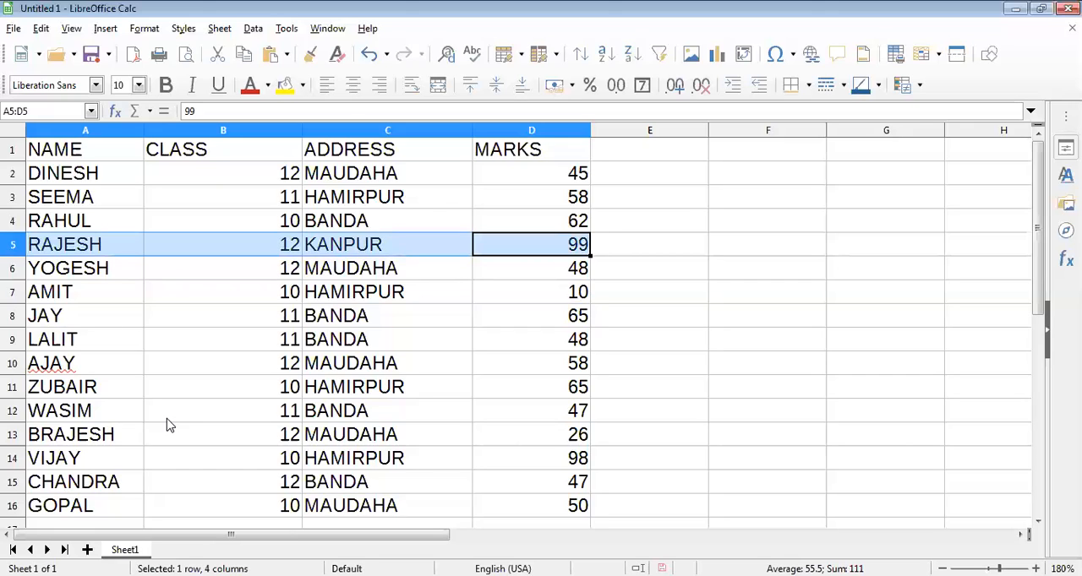
Overwrite the student name in A10 with another first name.
left_click(96, 364)
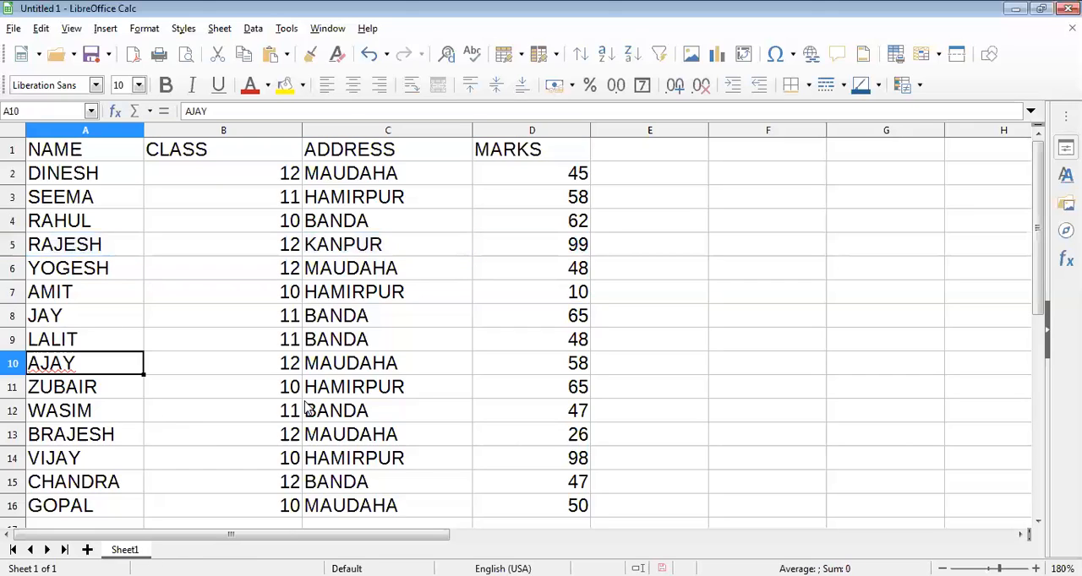
type("SHA")
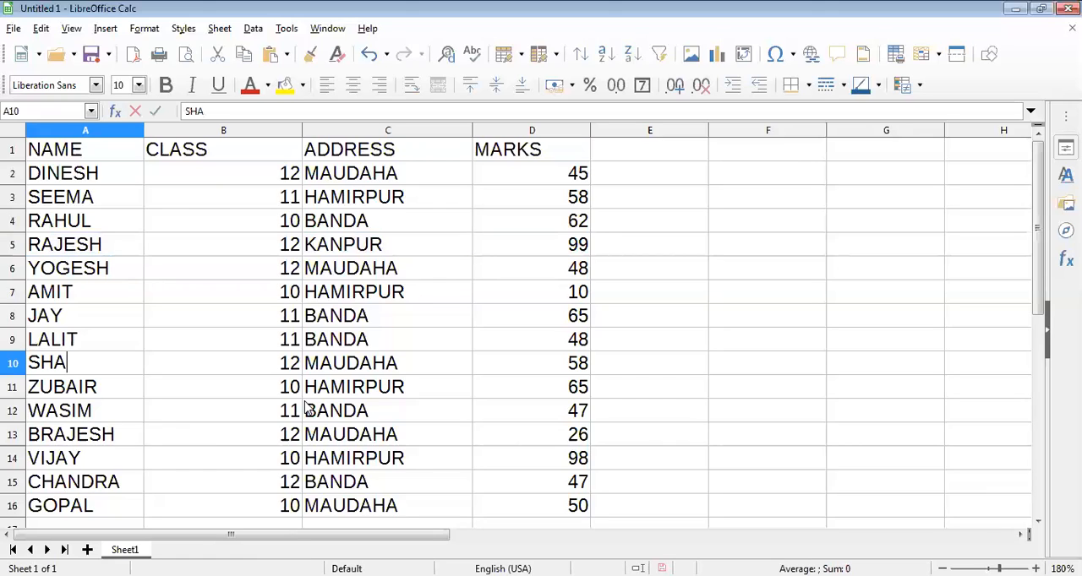
type("SHI")
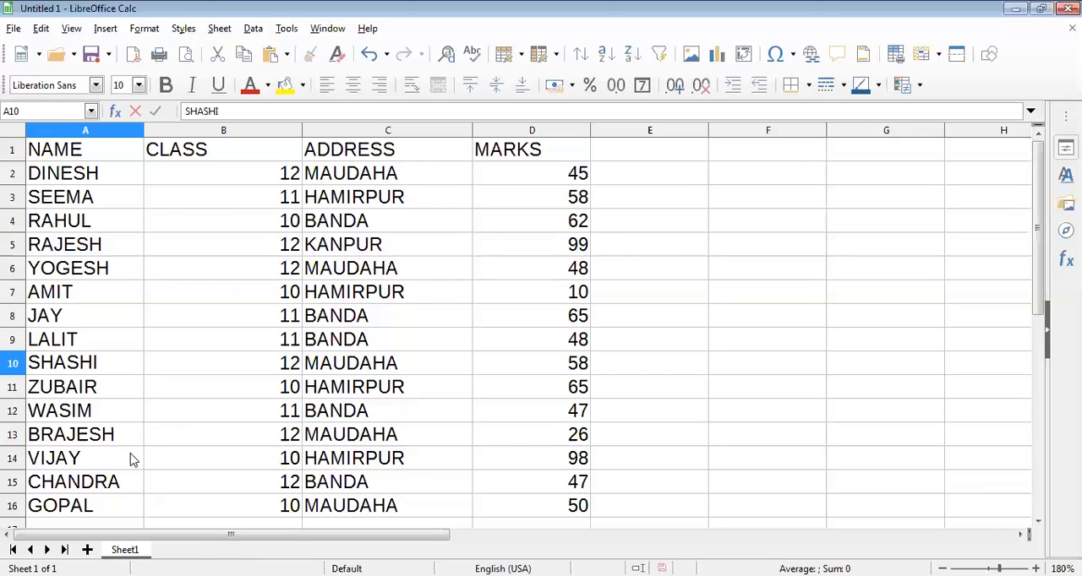
left_click(131, 459)
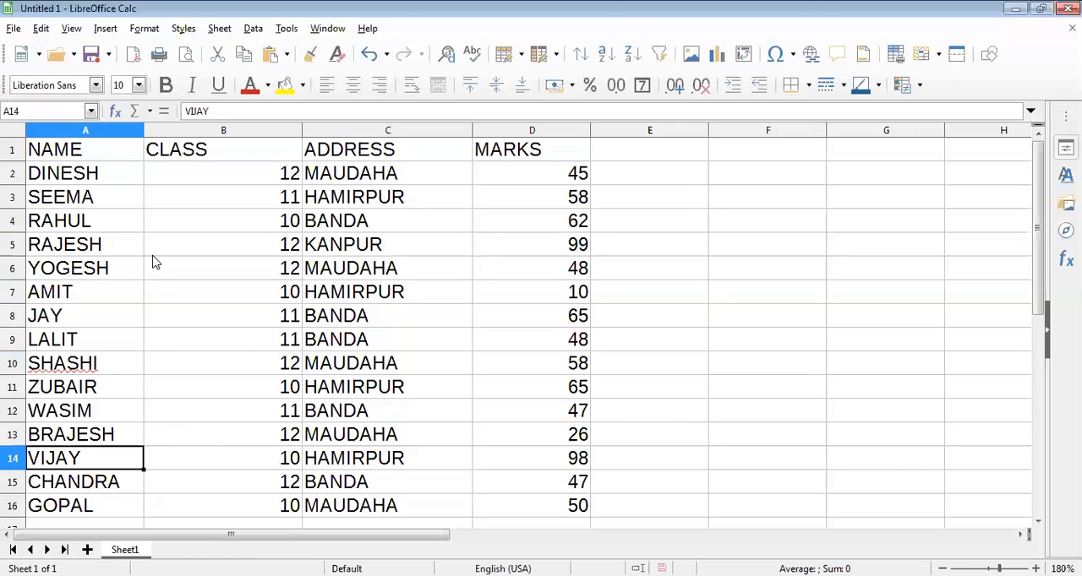
Set the font color of the student record in A7:D7 to Dark Red 1.
left_click_drag(117, 301, 533, 300)
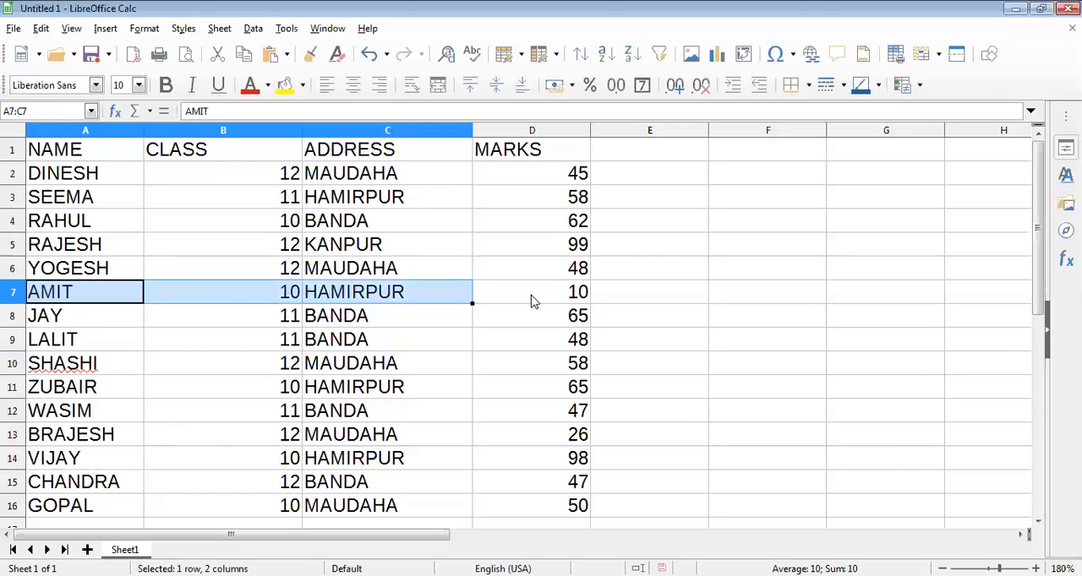
left_click(268, 85)
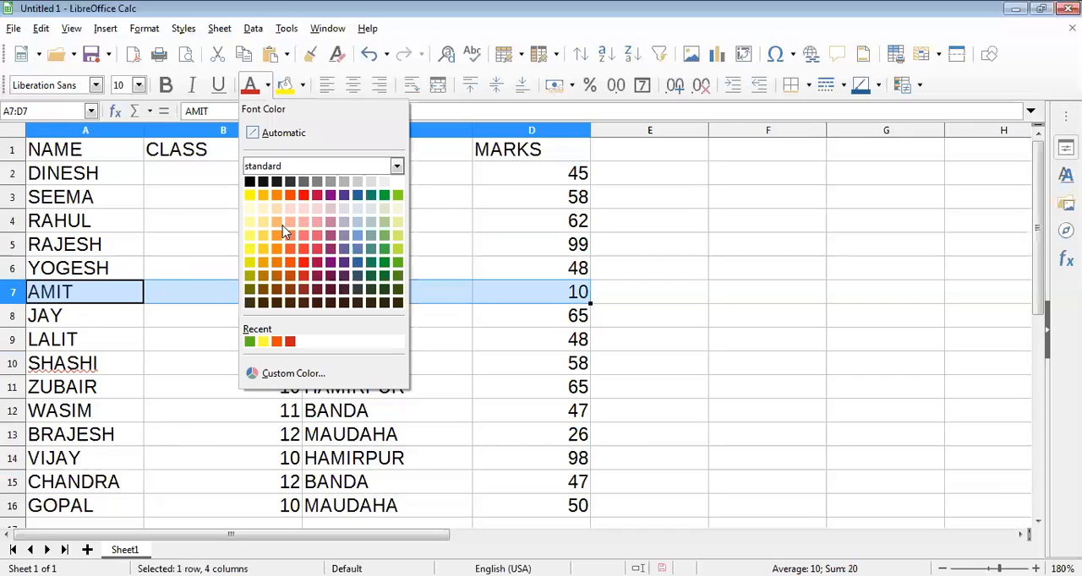
left_click(303, 266)
key("Down")
key("Down")
key("Right")
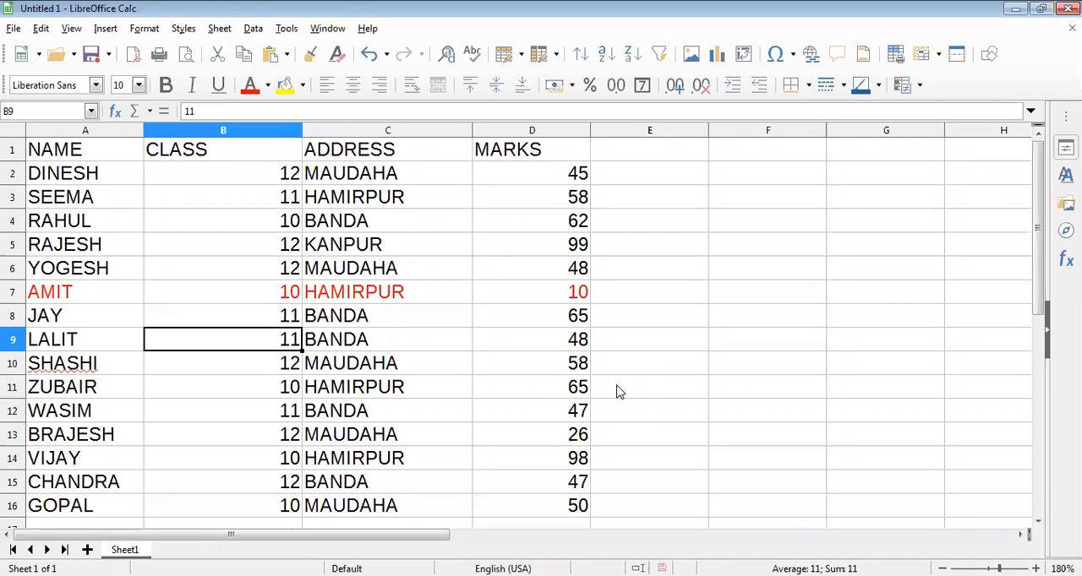
Sort the student table A1:D16 by NAME in ascending order and select the red record in A2:D2.
left_click_drag(110, 149, 534, 510)
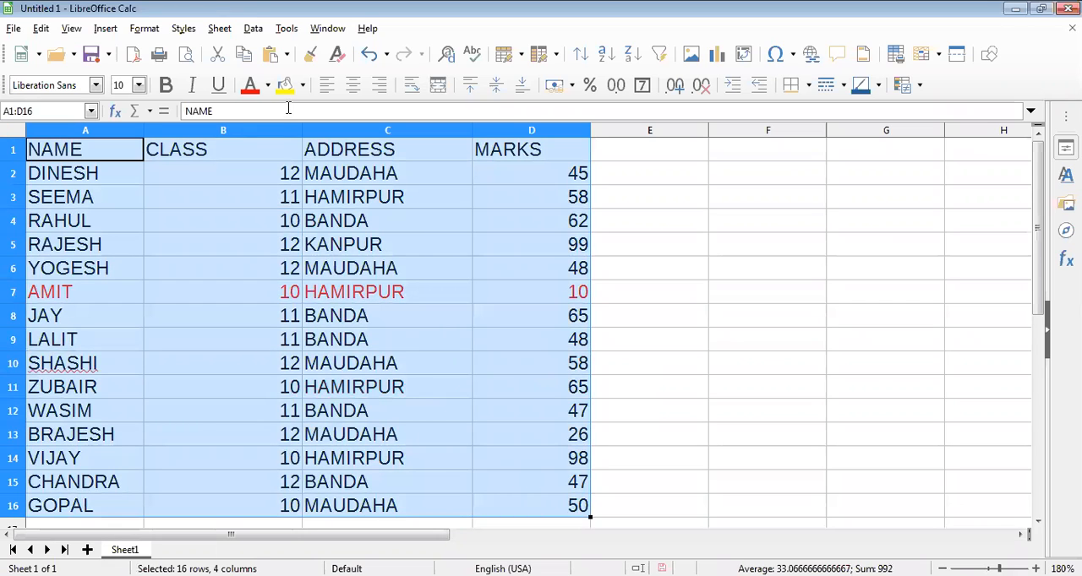
left_click(254, 30)
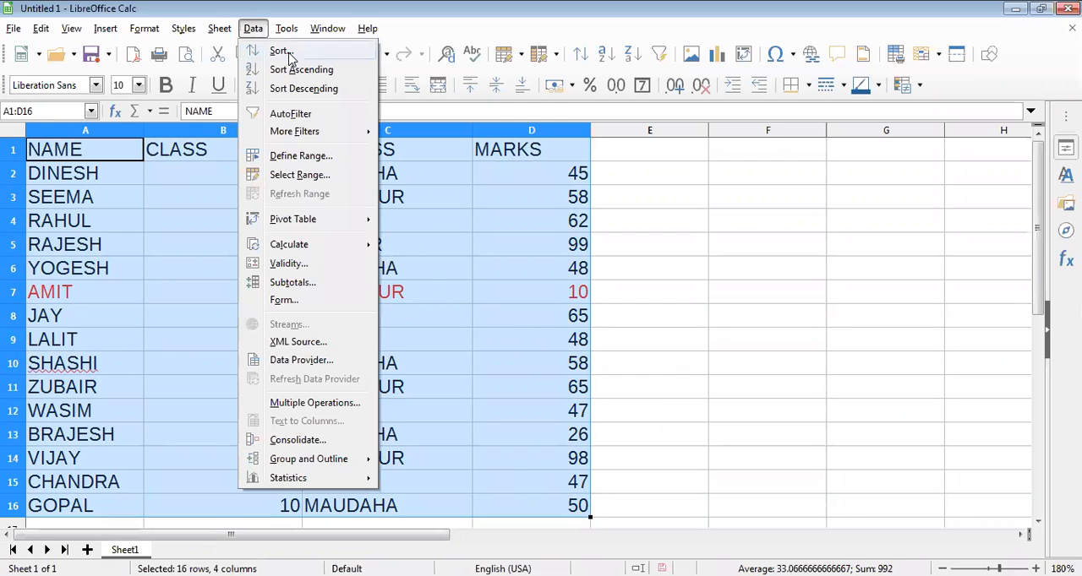
left_click(280, 52)
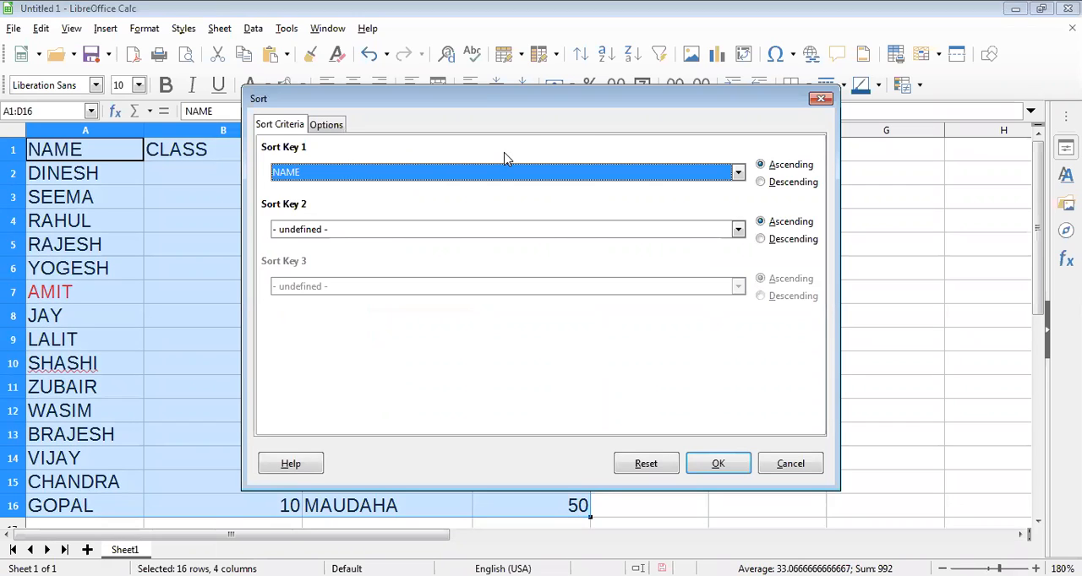
left_click(420, 176)
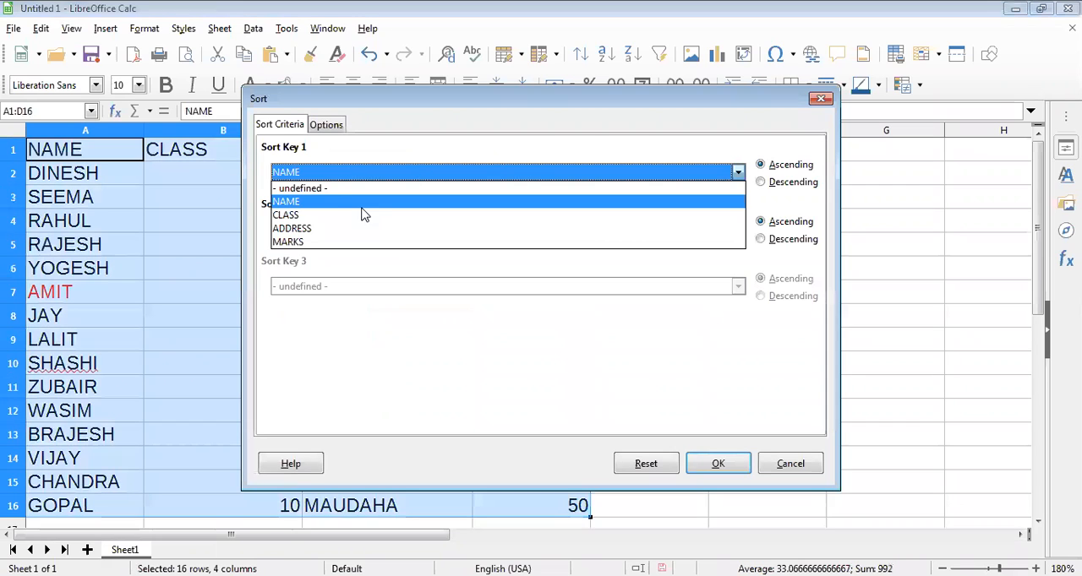
left_click(335, 205)
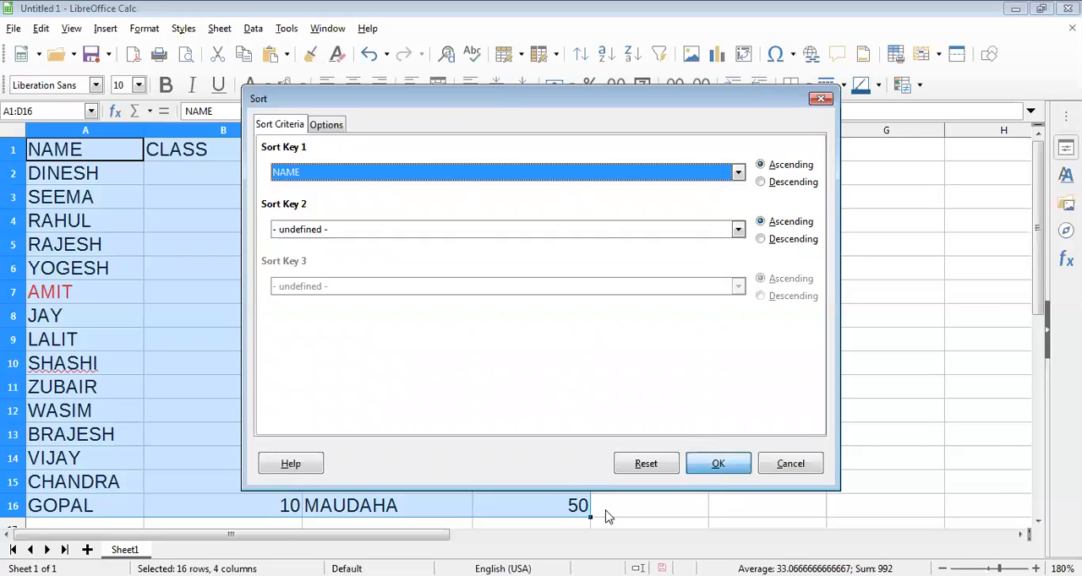
left_click(558, 510)
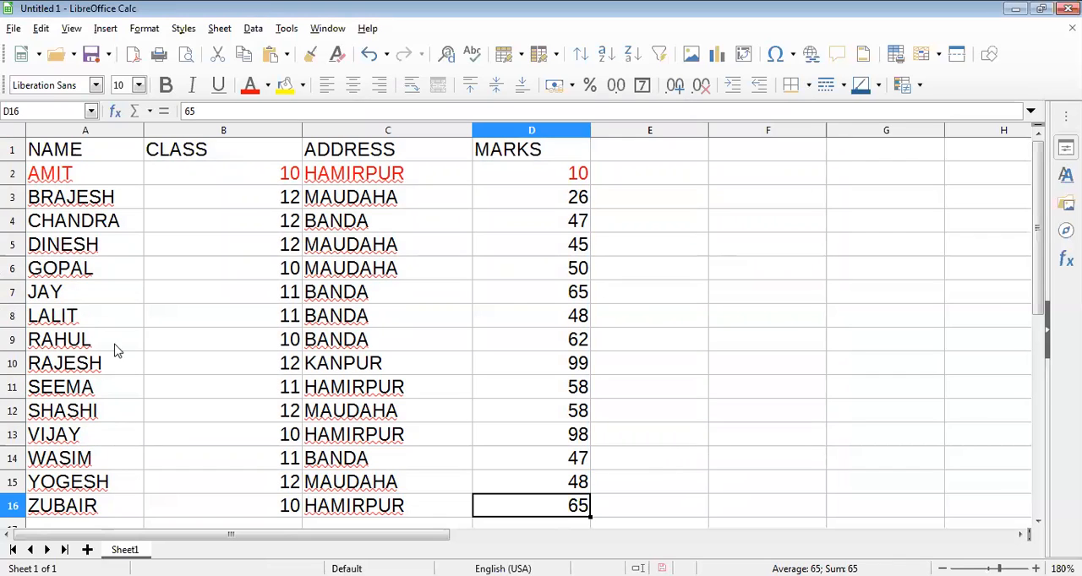
left_click(105, 175)
left_click(460, 175, "shift")
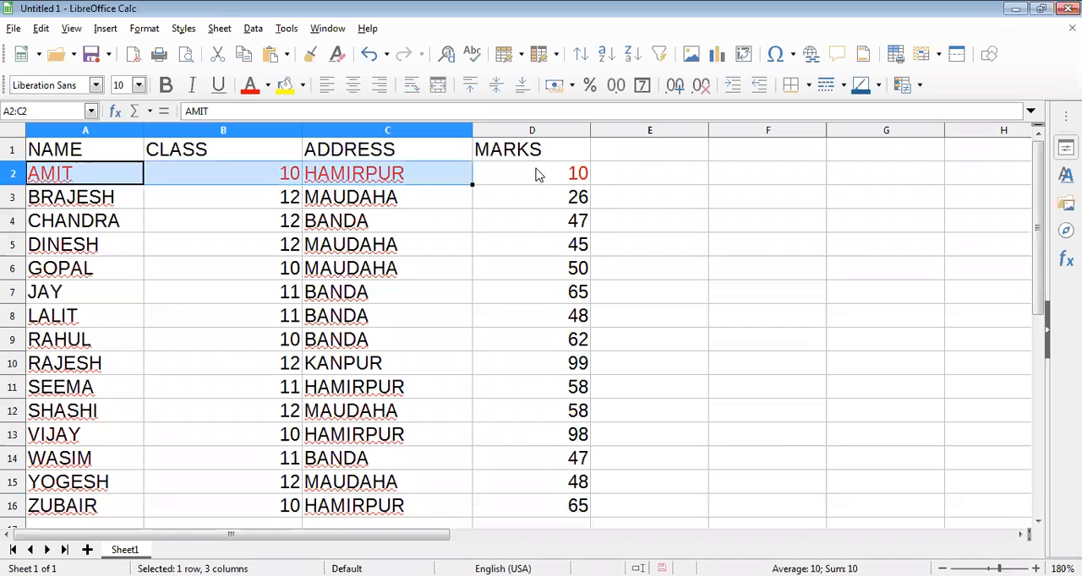
left_click(535, 174, "shift")
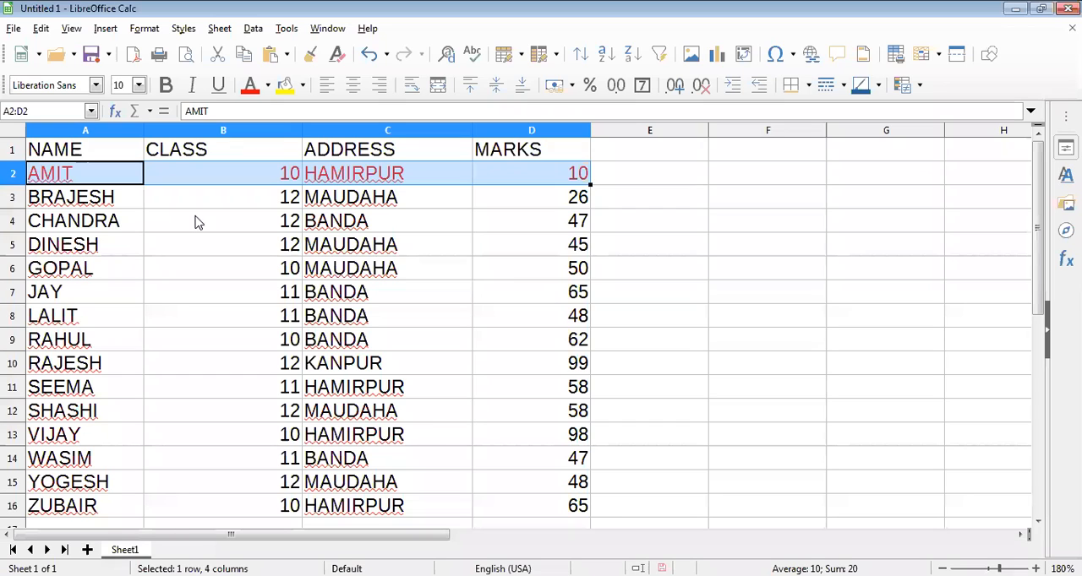
left_click(127, 200)
Sort the student table A1:D16 by NAME in descending order.
left_click_drag(120, 156, 517, 496)
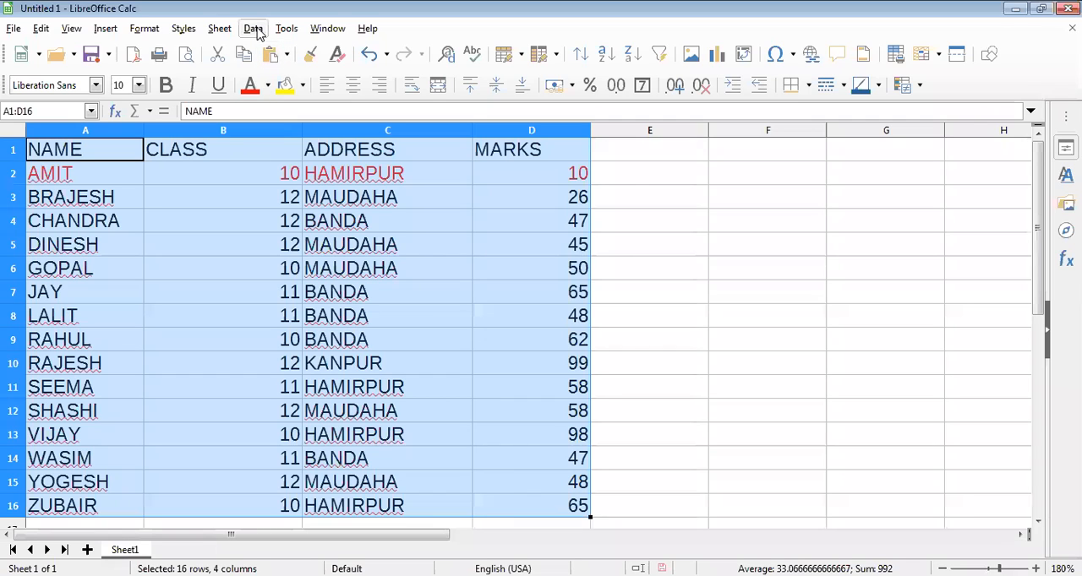
left_click(286, 29)
key("Left")
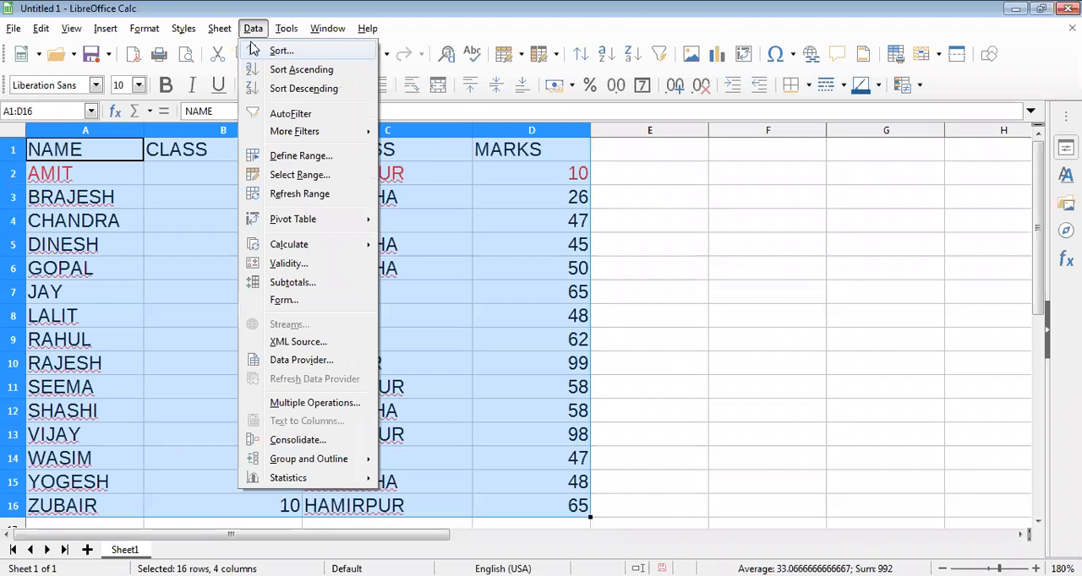
key("Return")
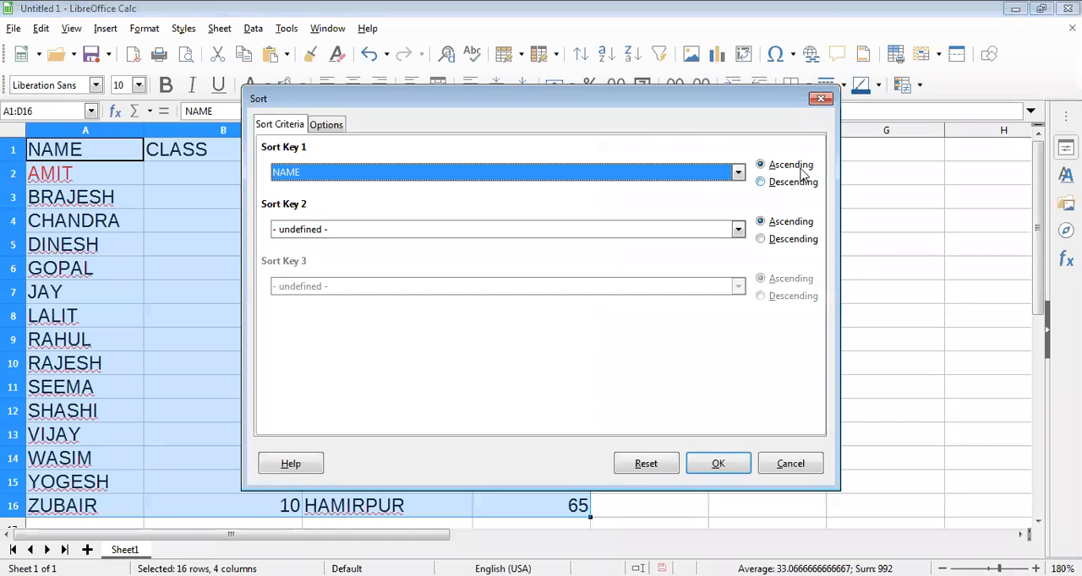
left_click(761, 184)
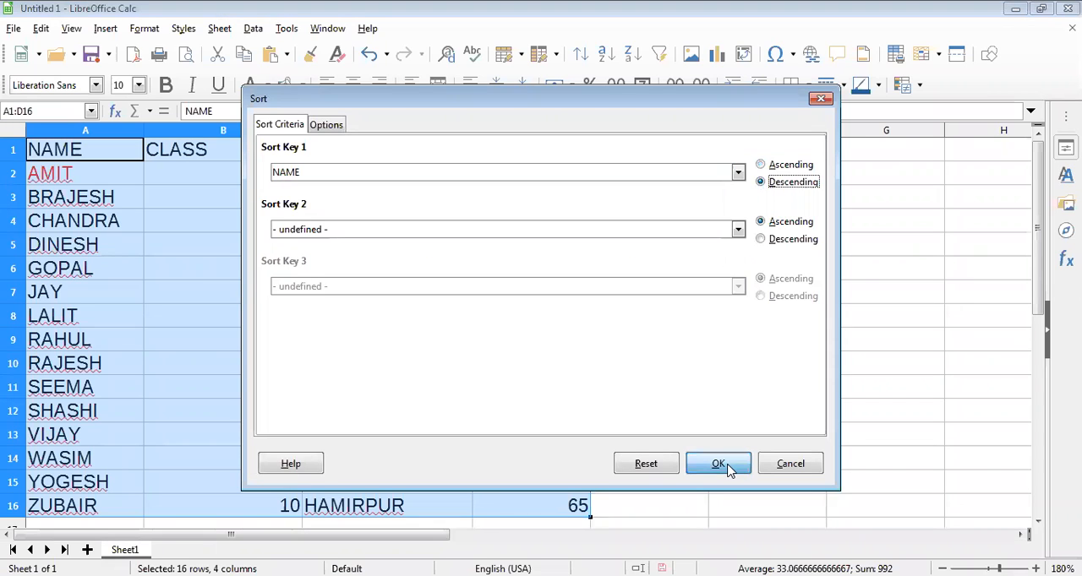
key("Return")
left_click(451, 317)
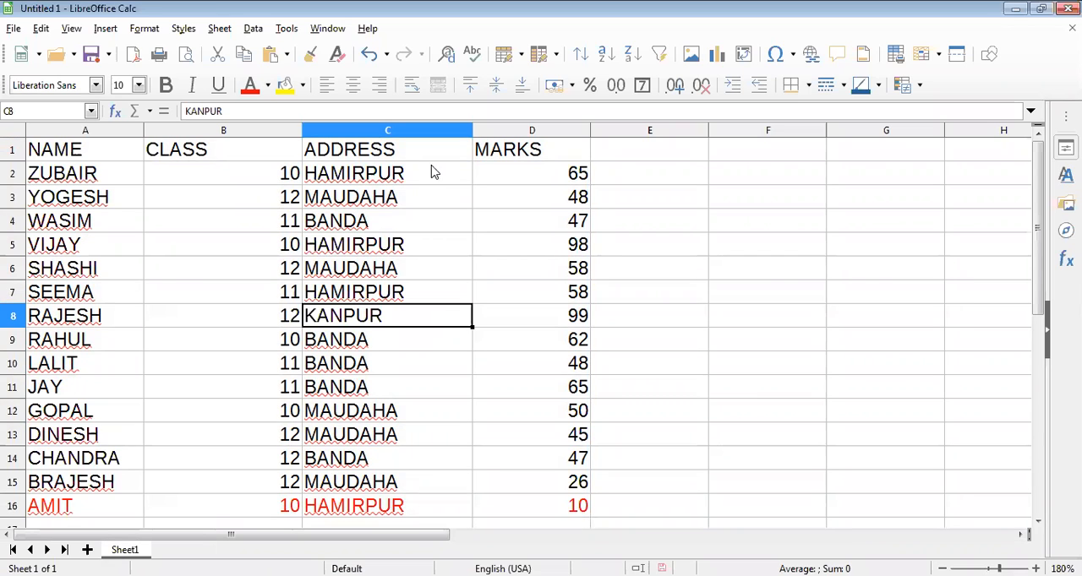
Select the whole student table A1:D16 and open its sort settings.
left_click_drag(85, 149, 530, 506)
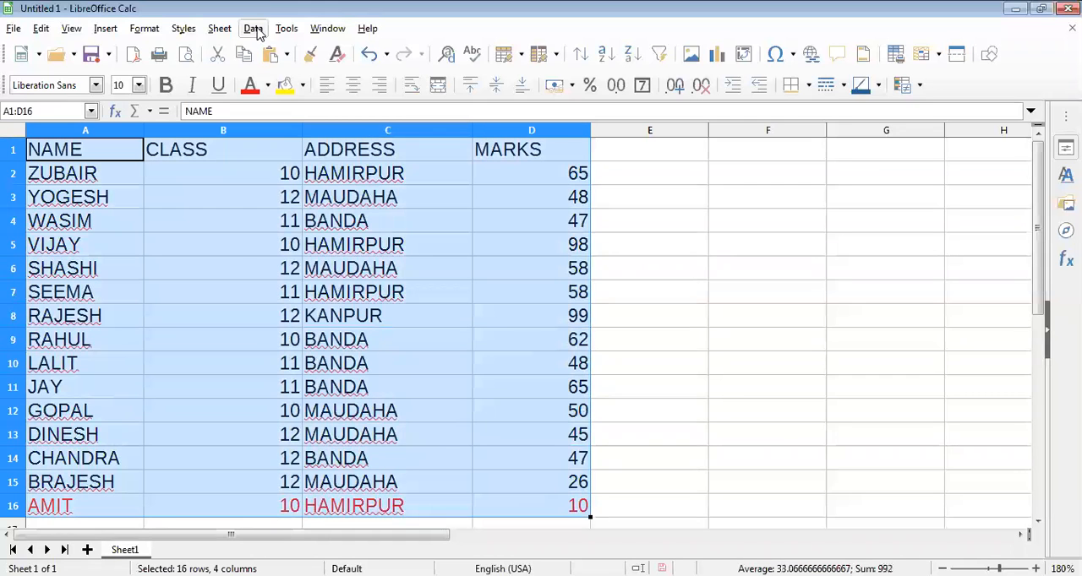
left_click(253, 29)
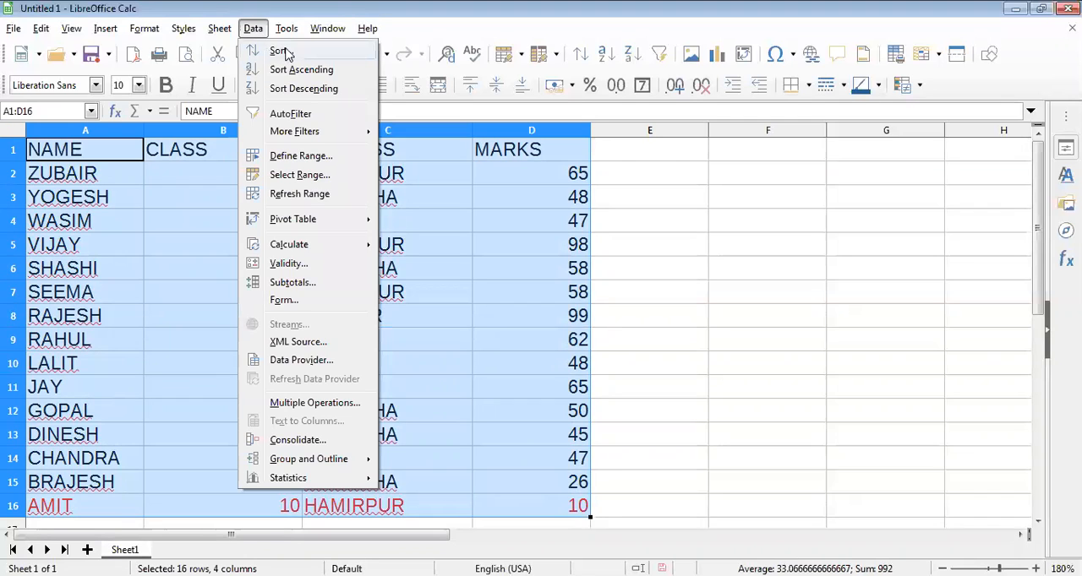
key("Return")
left_click(589, 181)
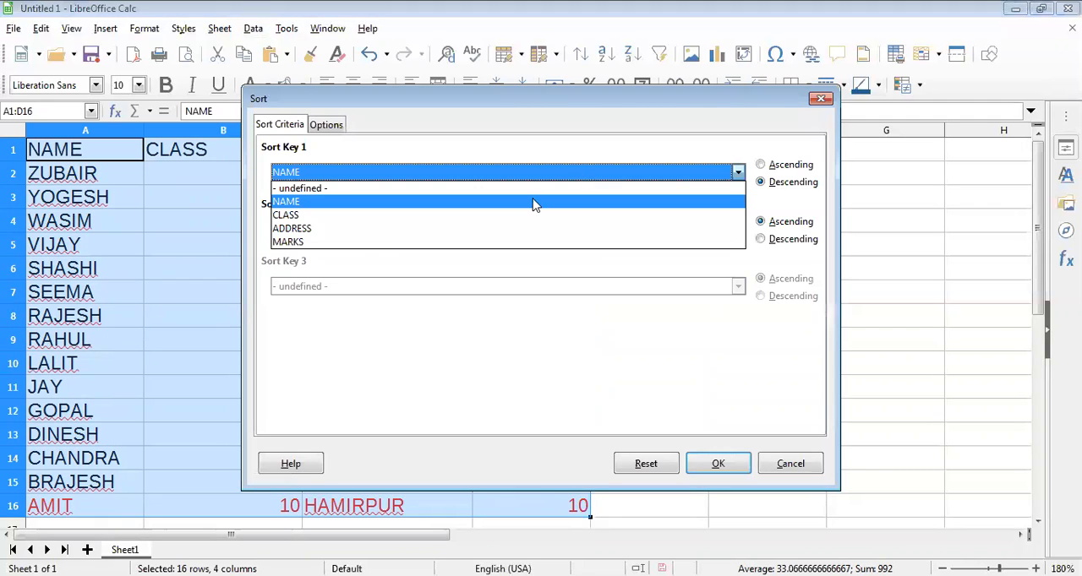
left_click(342, 243)
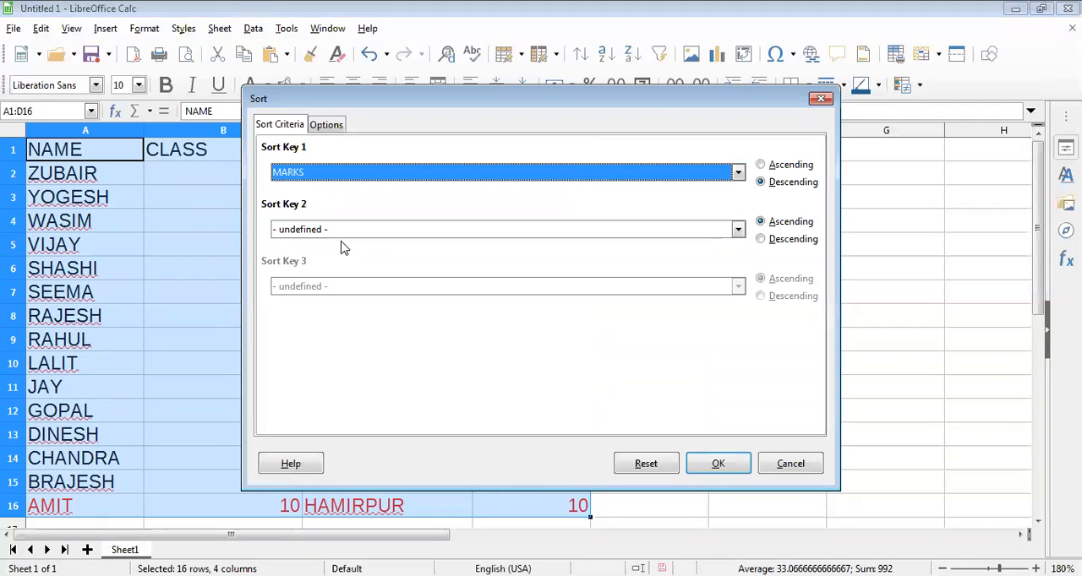
left_click(761, 166)
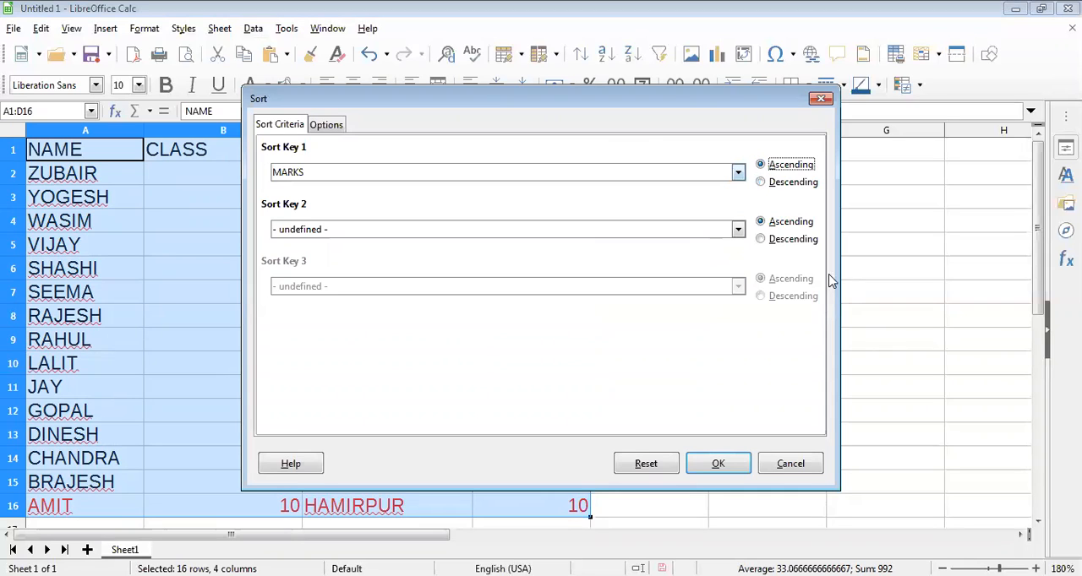
left_click(646, 464)
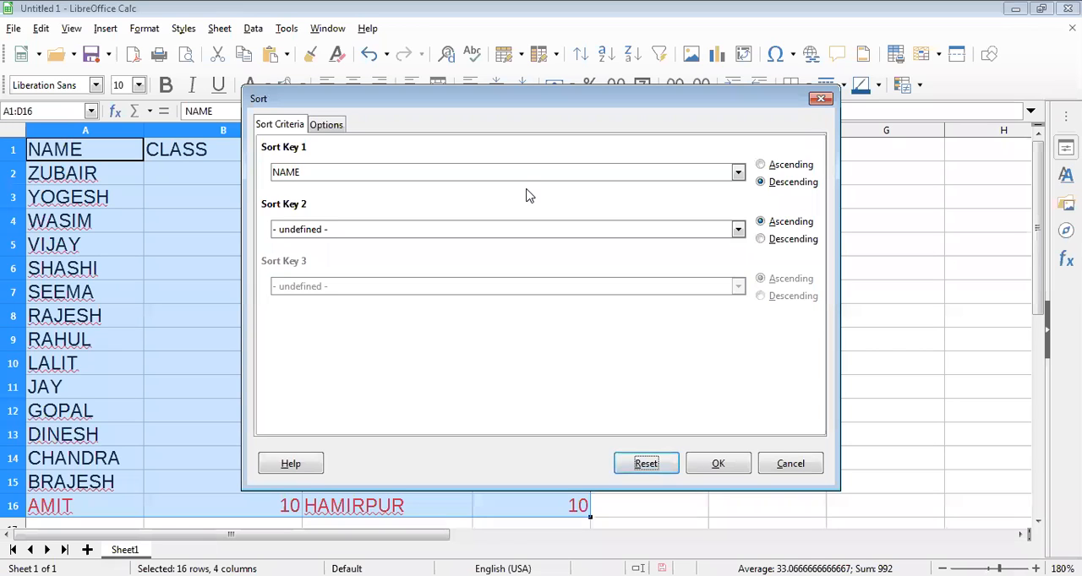
Set MARKS as the first sort key in ascending order and apply the sort to the table.
left_click(440, 172)
left_click(676, 242)
left_click(760, 167)
left_click(719, 463)
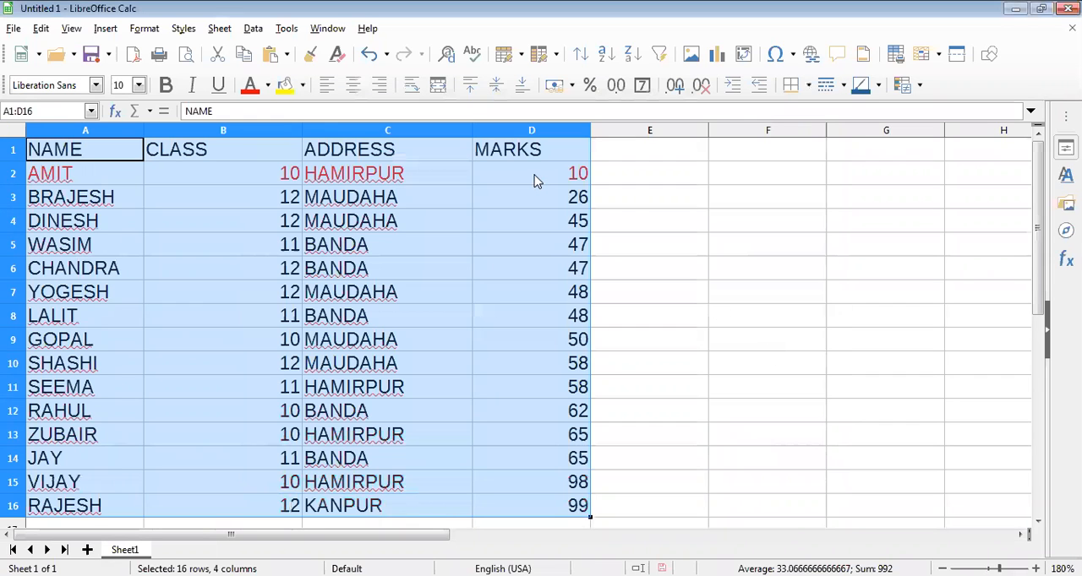
left_click(535, 180)
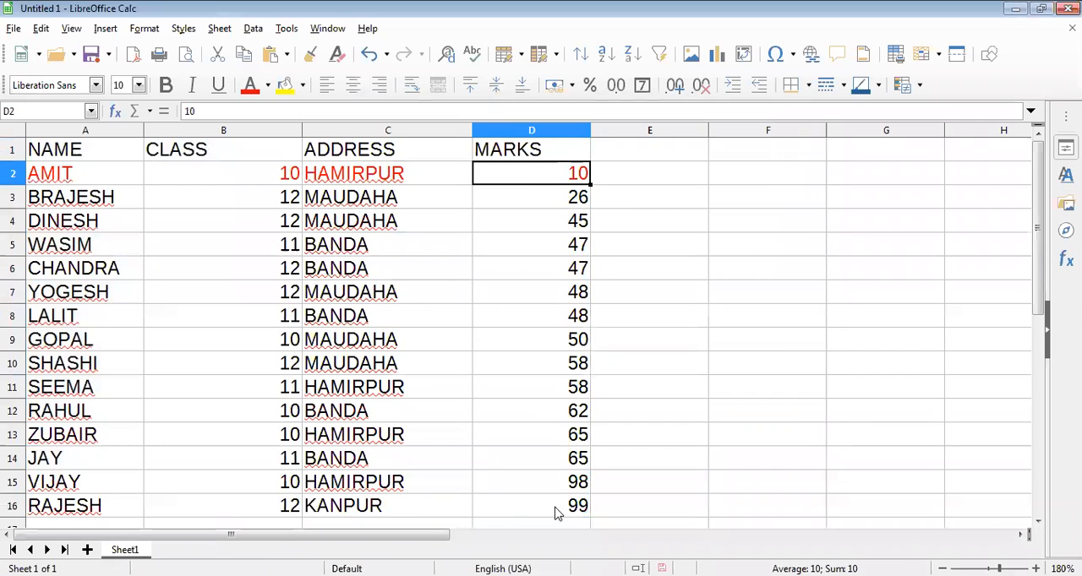
Sort the student table A1:D16 by MARKS in descending order and check the marks in D4:D7.
key("ctrl+Home")
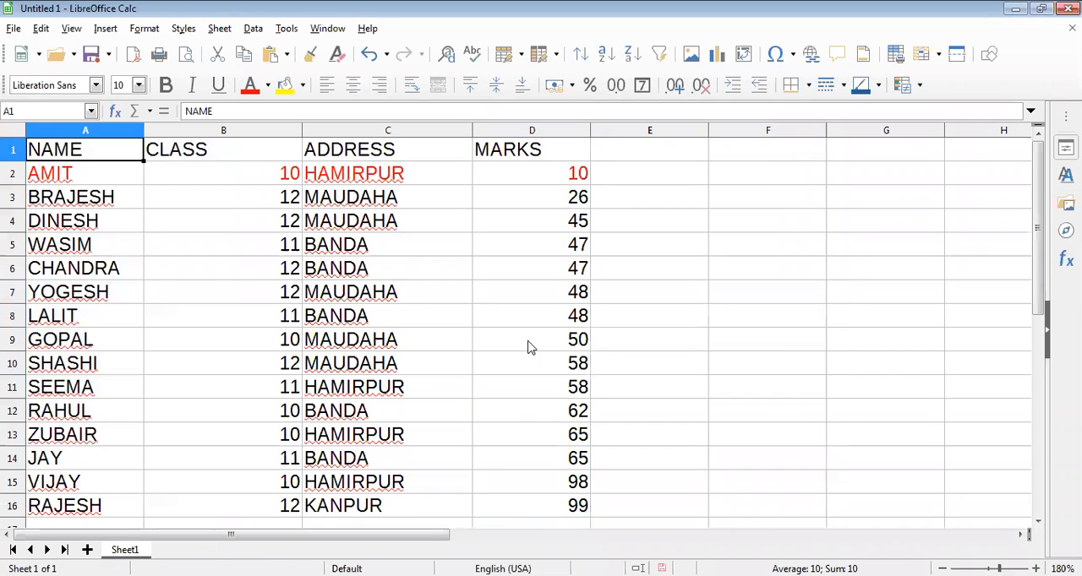
left_click(534, 489, "shift")
key("shift+Down")
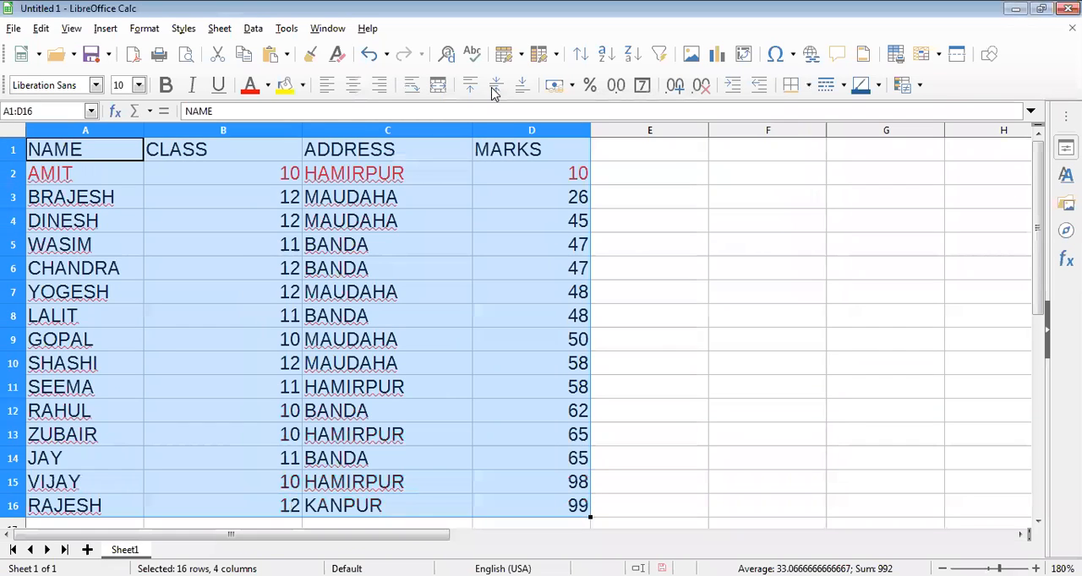
key("alt+d")
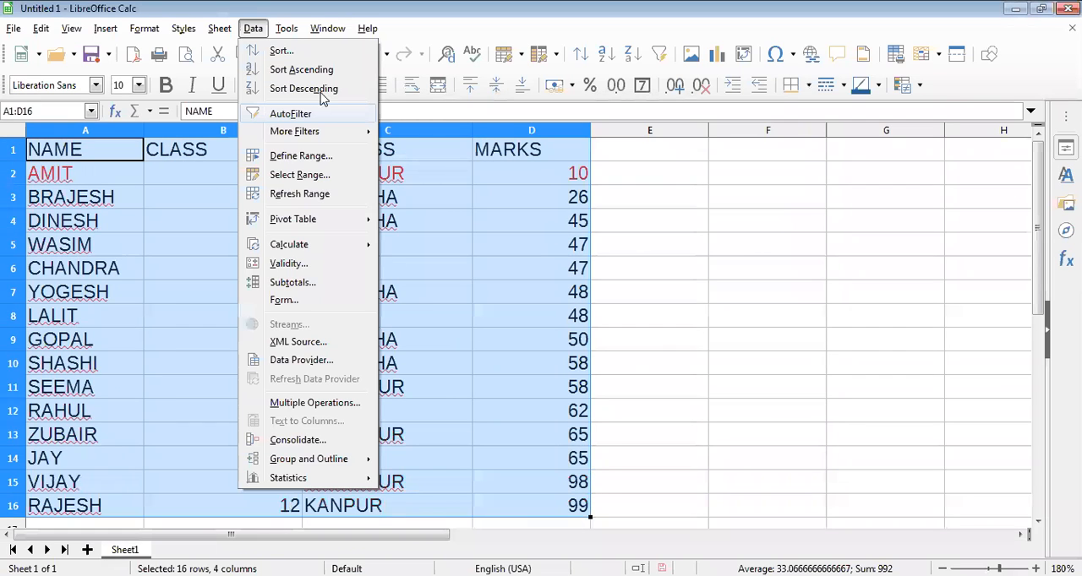
key("Return")
left_click(760, 183)
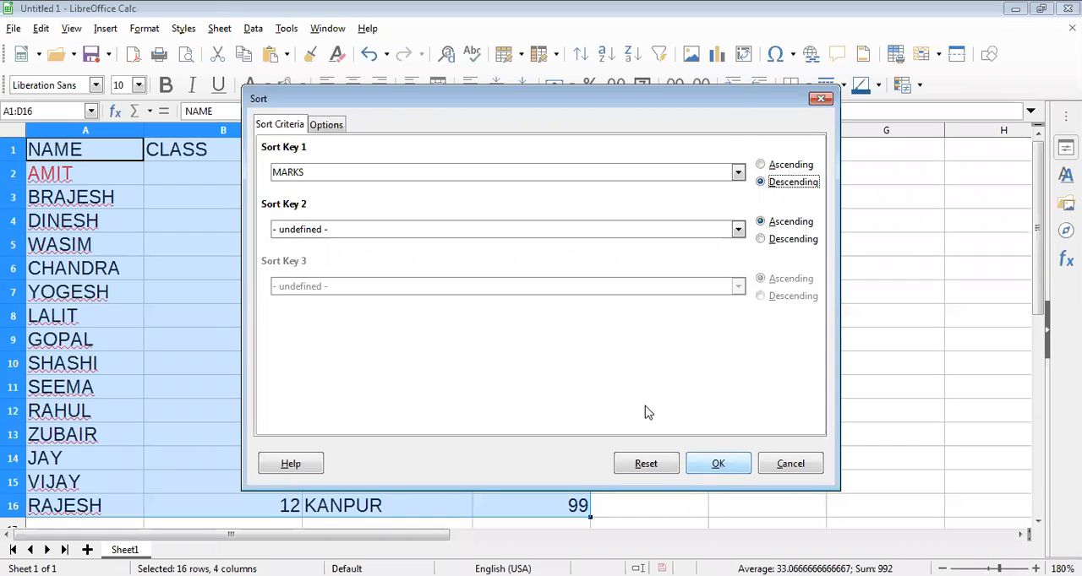
key("Return")
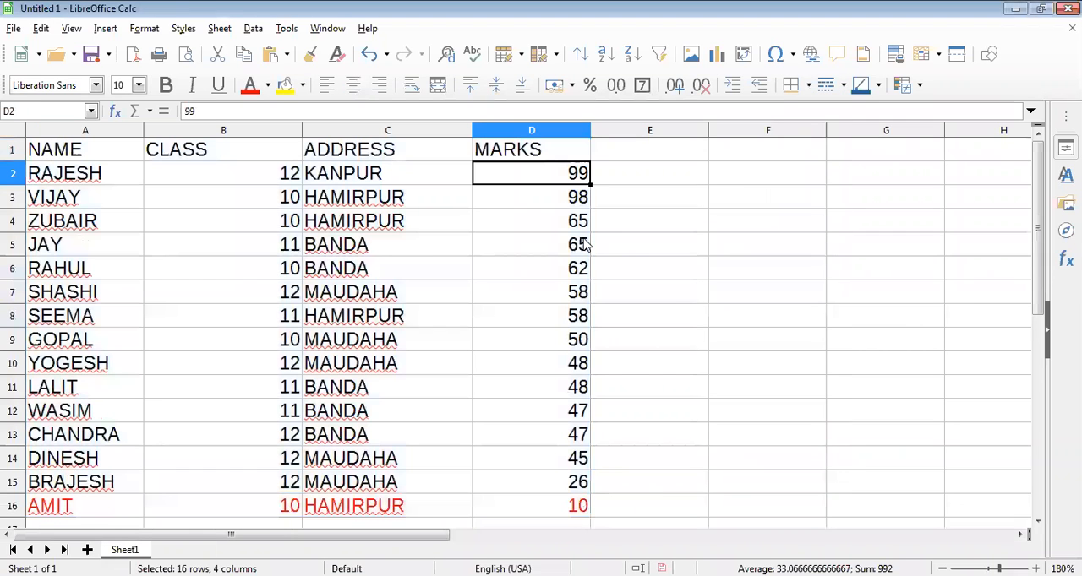
left_click(559, 223)
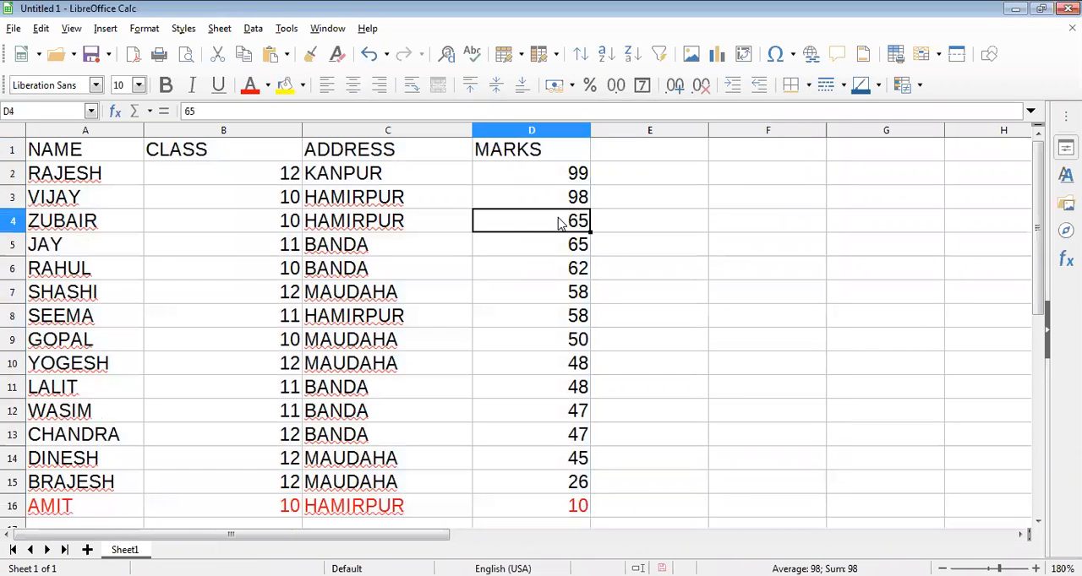
left_click(564, 252)
key("Down")
key("Down")
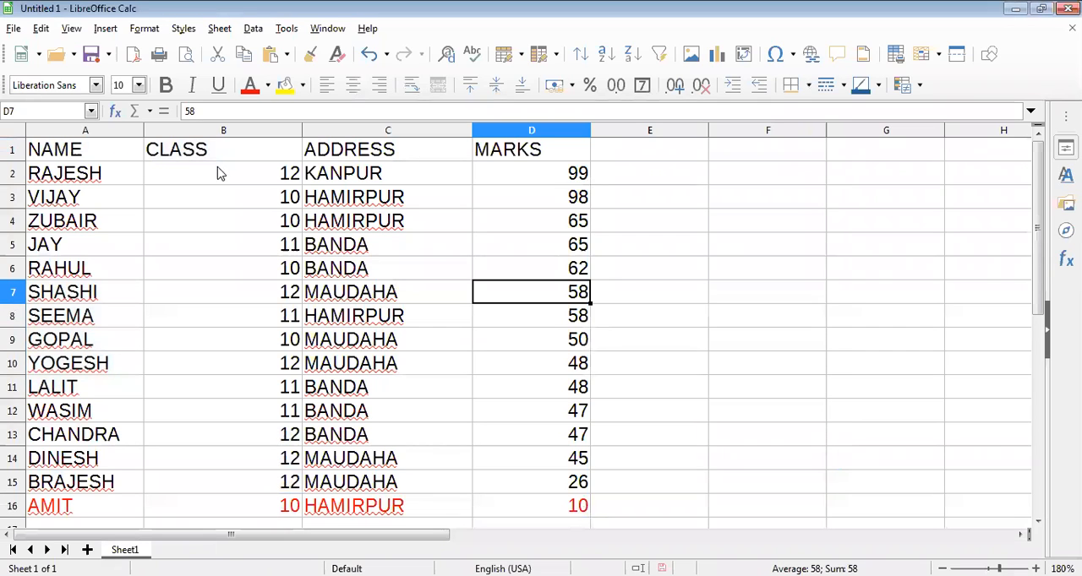
Sort the student table A1:D16 by CLASS in ascending order.
left_click_drag(84, 151, 526, 482)
key("shift+Down")
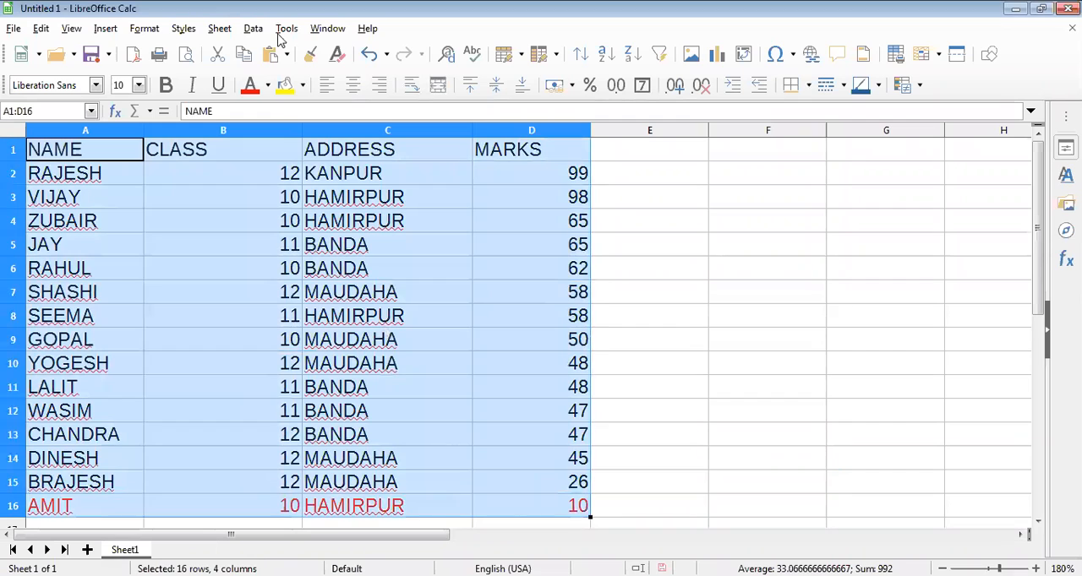
left_click(254, 28)
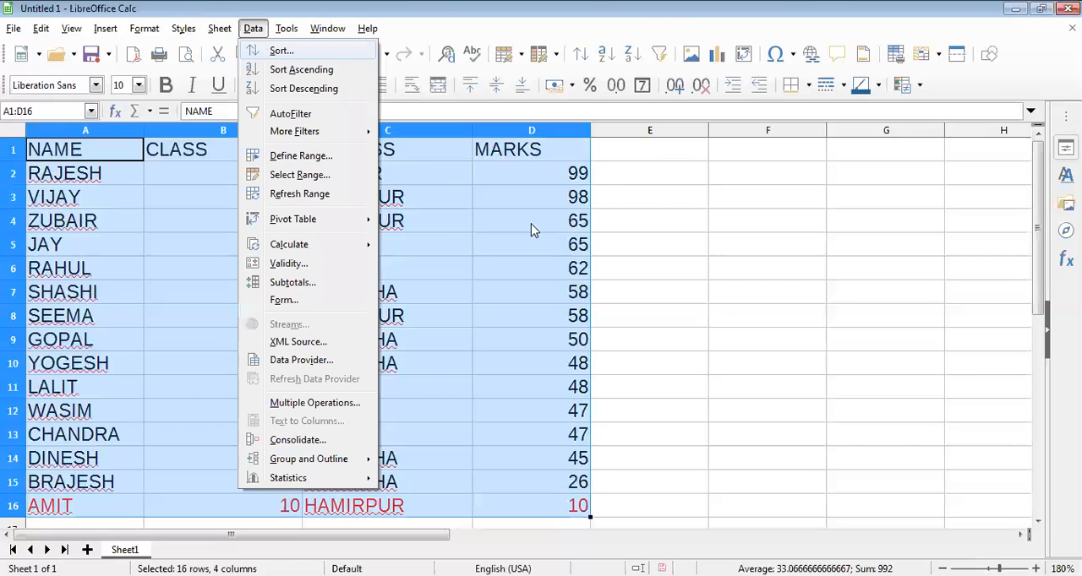
left_click(462, 179)
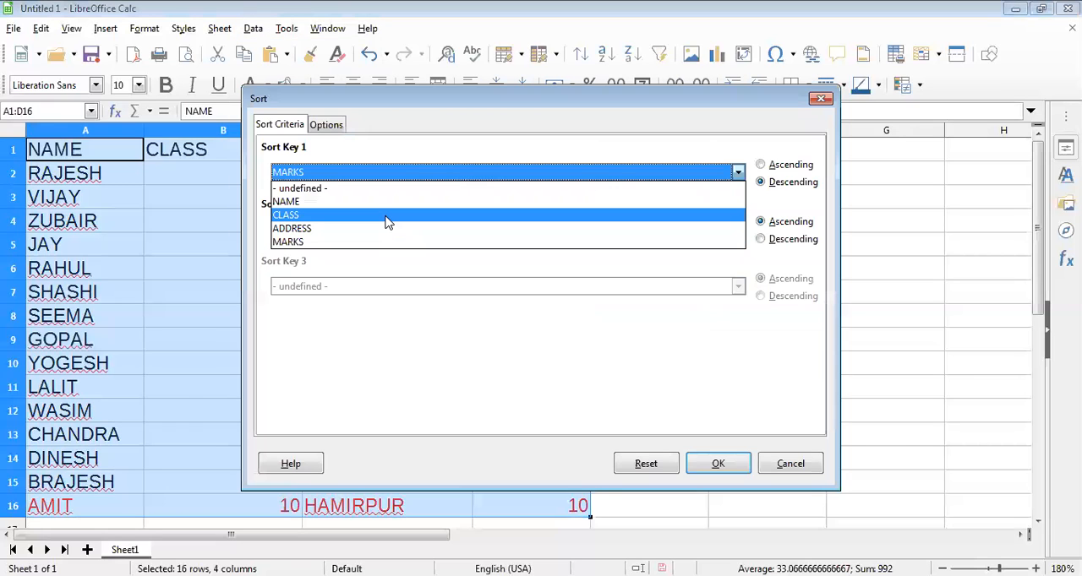
left_click(385, 222)
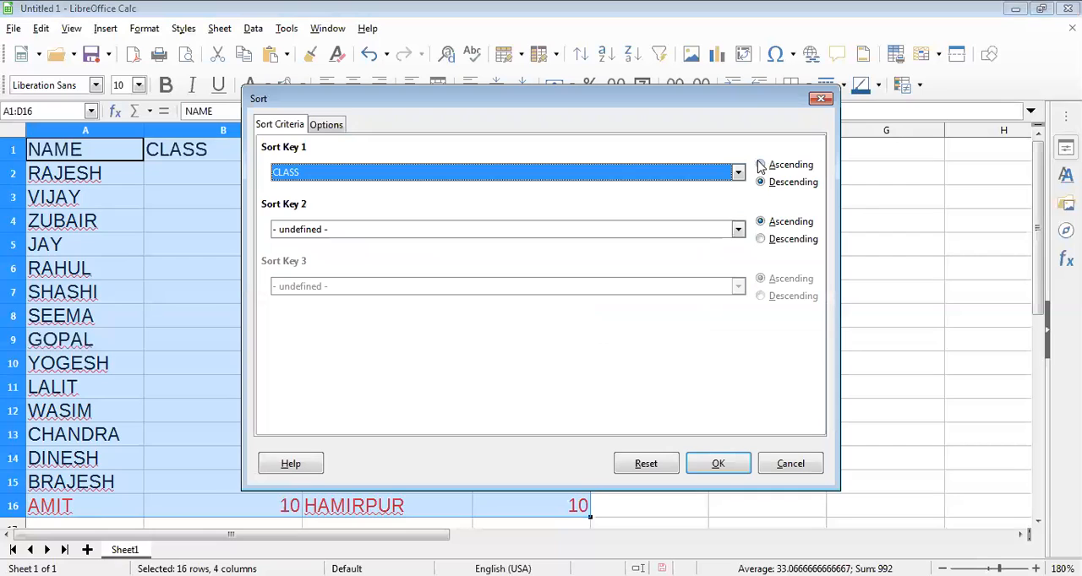
left_click(778, 165)
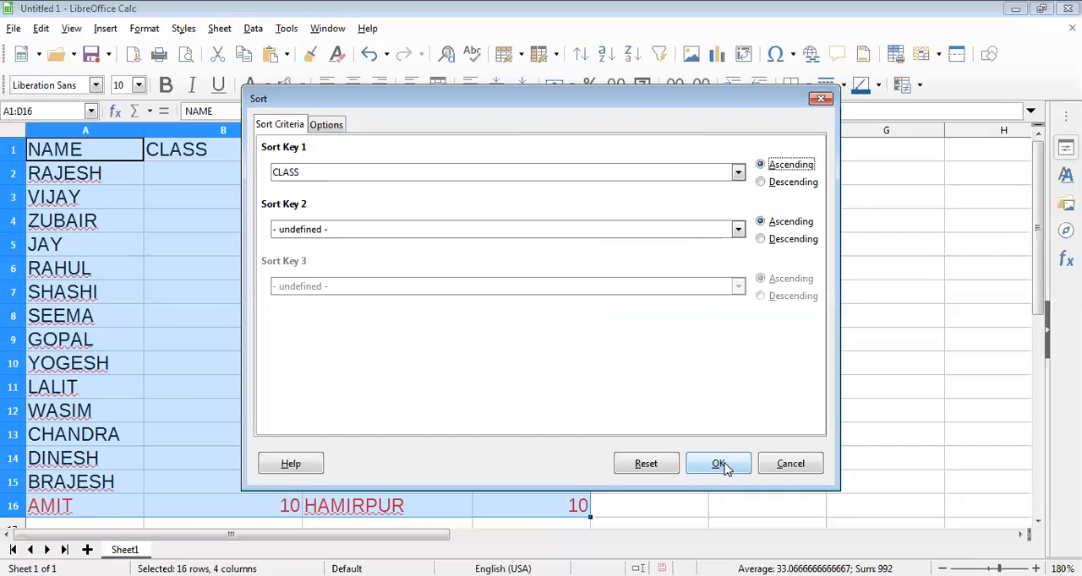
left_click(719, 464)
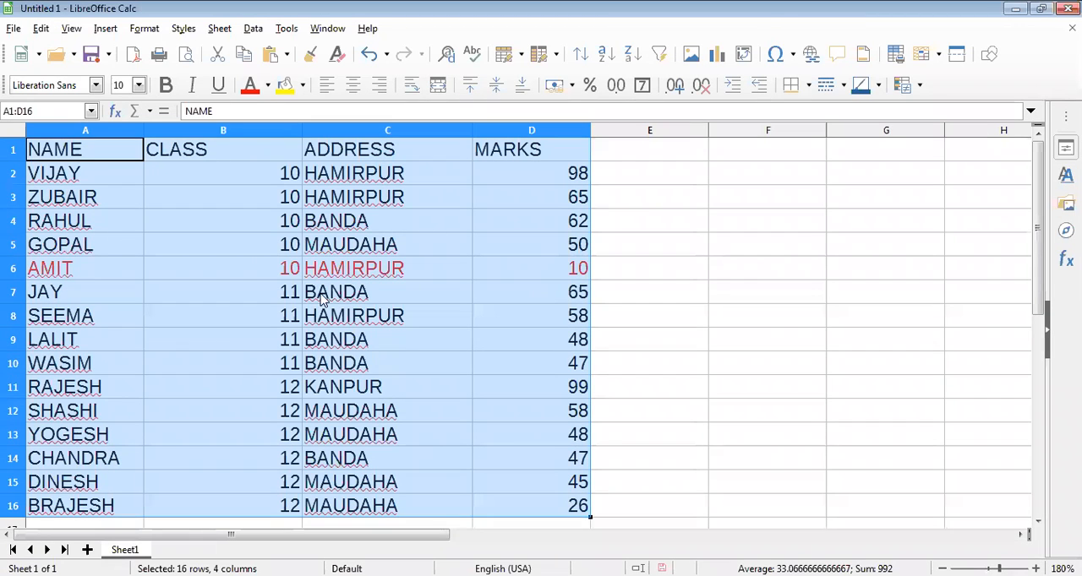
left_click(507, 291)
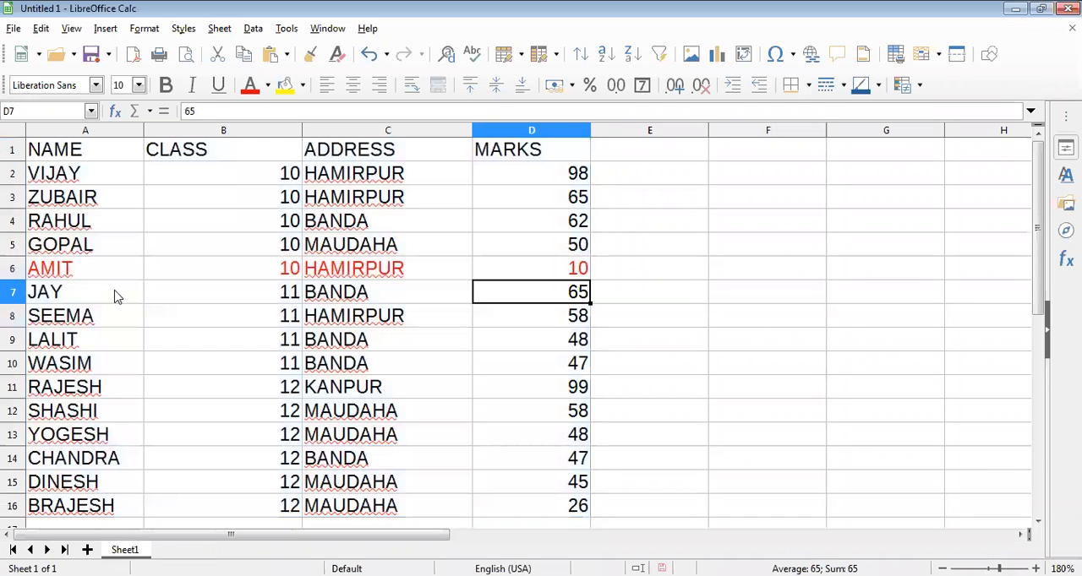
Highlight the red record in A6:D6 to check its place in the sorted table, and return to cell A1.
left_click(141, 275)
left_click(532, 277, "shift")
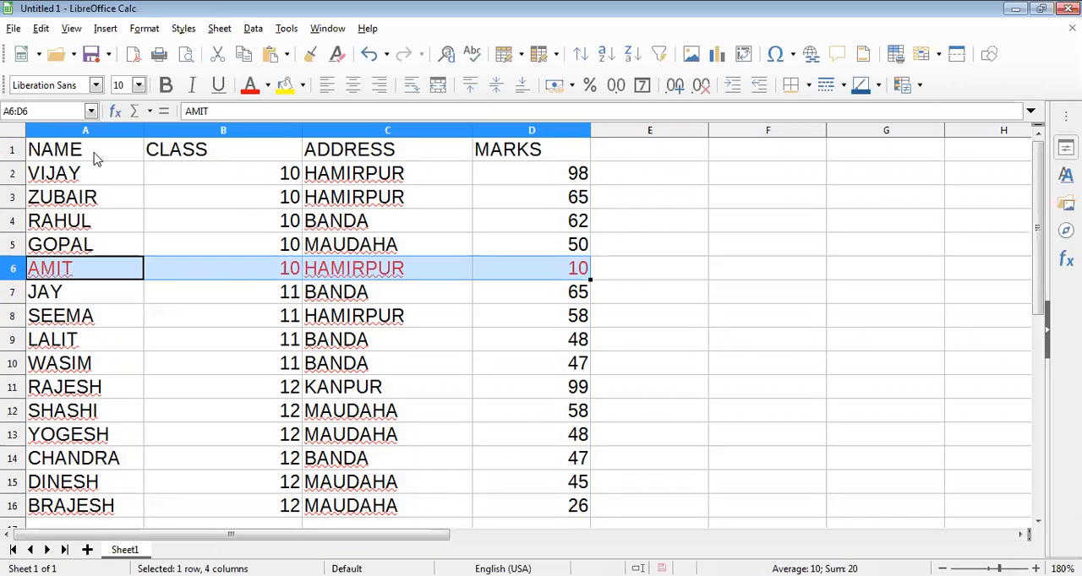
key("ctrl+Home")
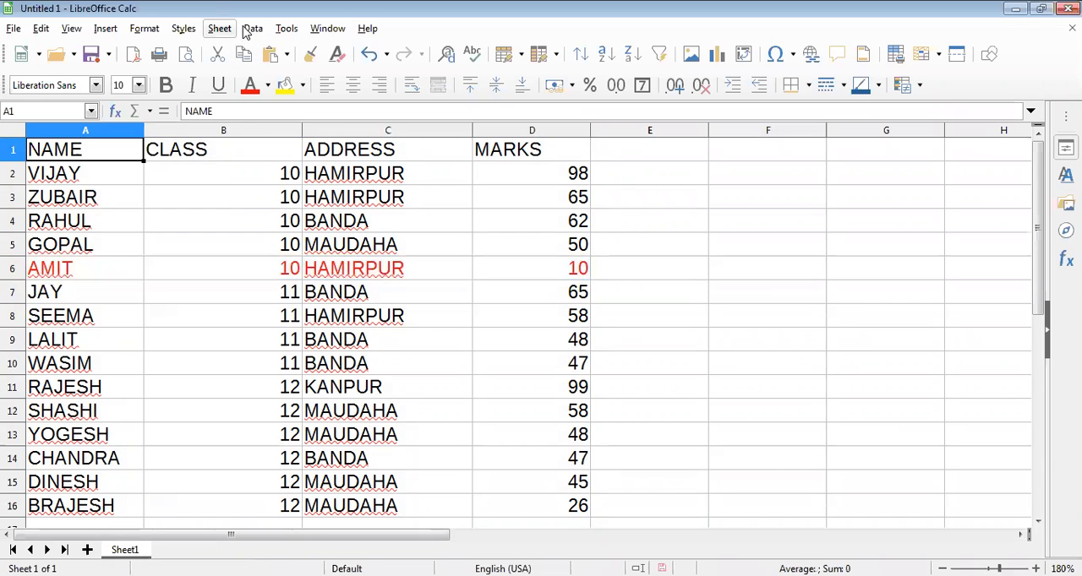
Review the sort options and sort keys for the student table A1:D16, and leave the settings without applying a sort.
left_click(250, 30)
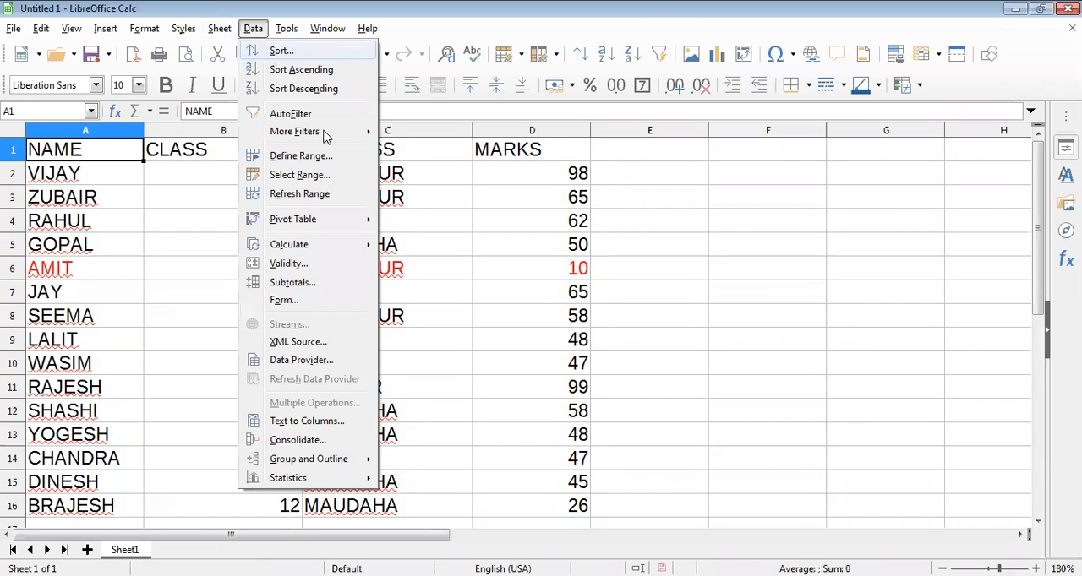
key("Return")
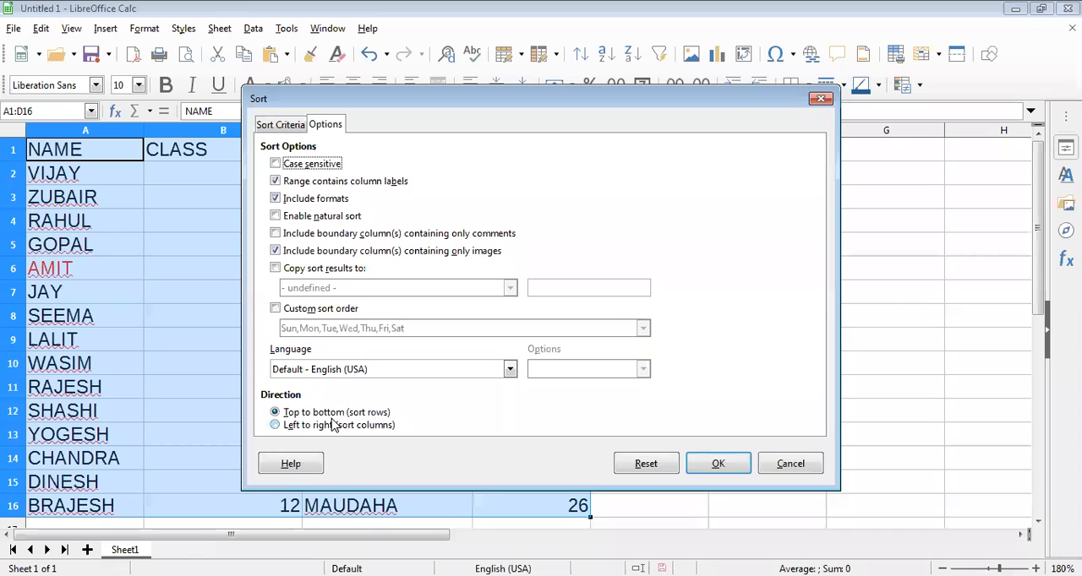
left_click(294, 126)
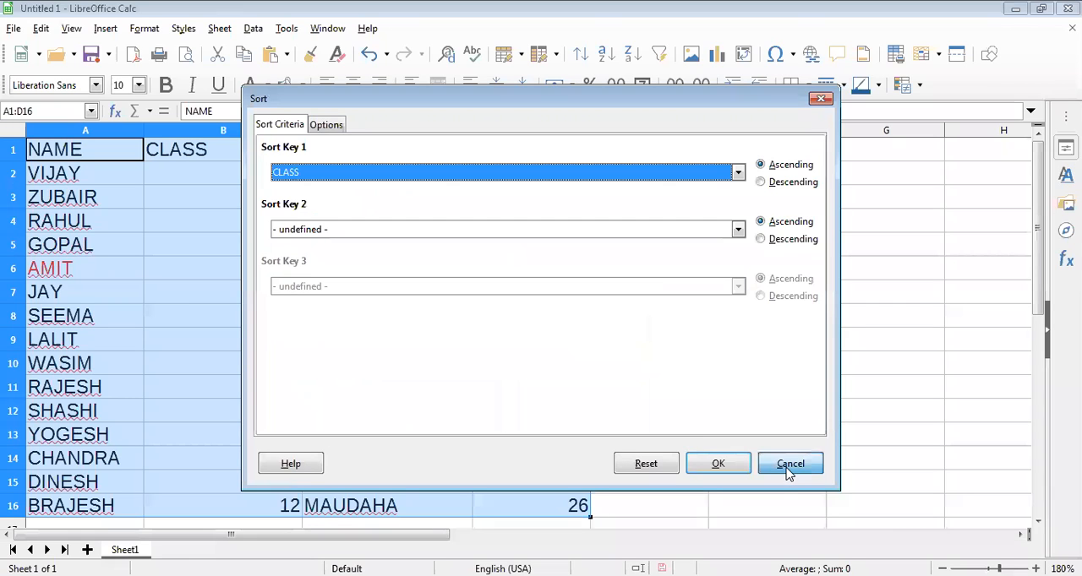
key("Return")
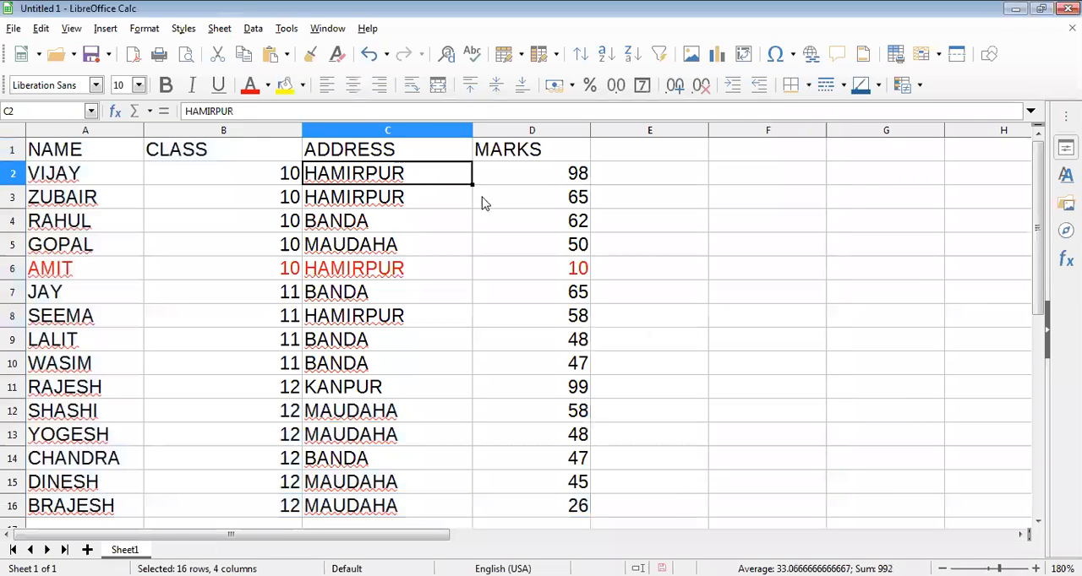